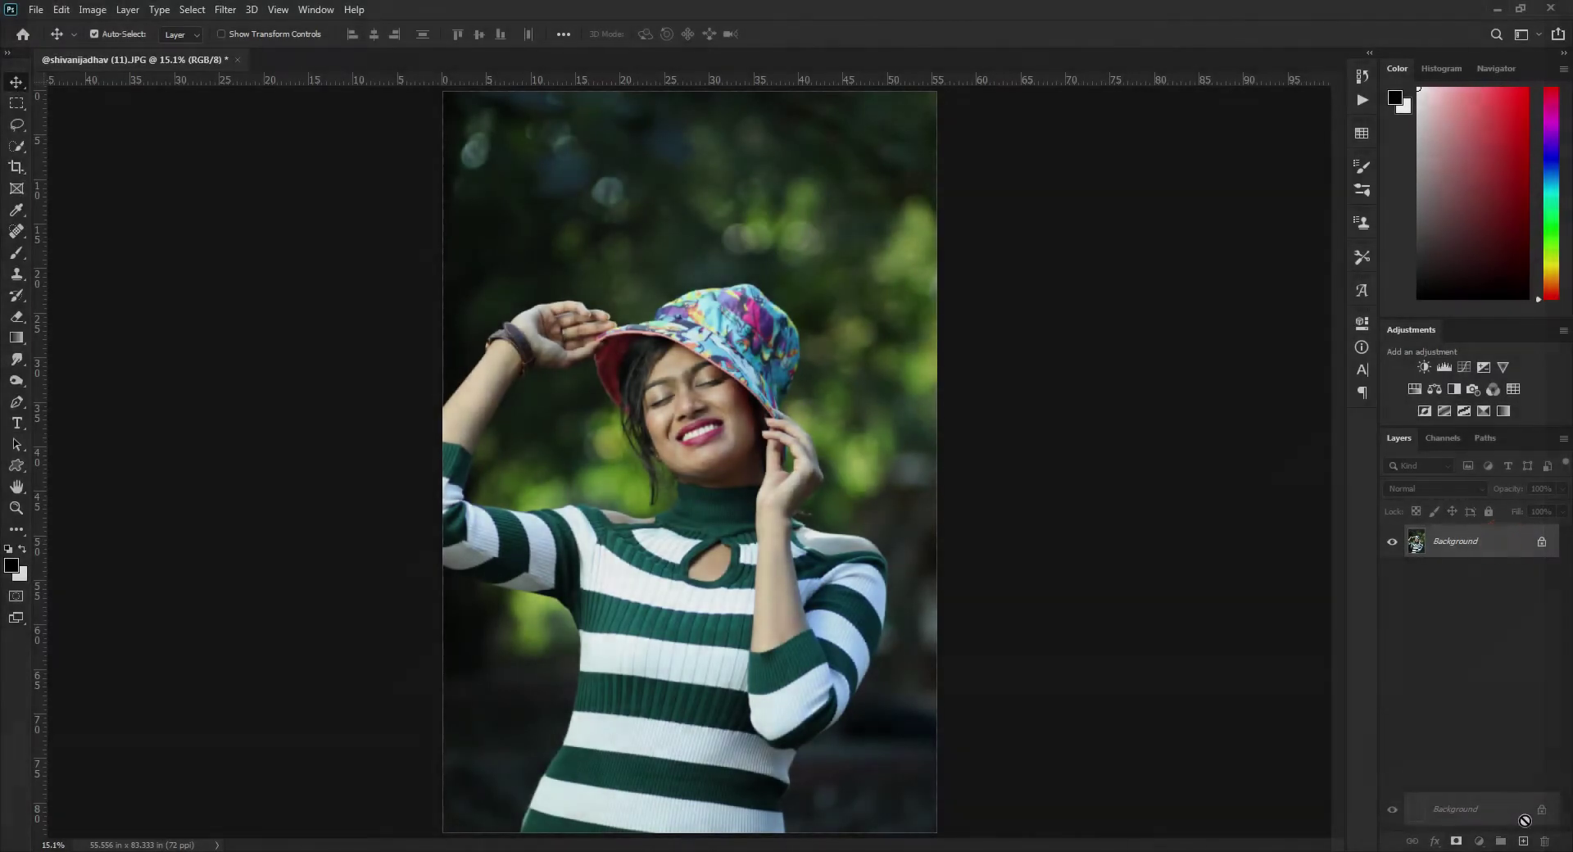
# Duplicate the Background layer and apply Levels of 5 / 1.05 / 250 to the copy
pyautogui.hotkey('ctrl', 'j')
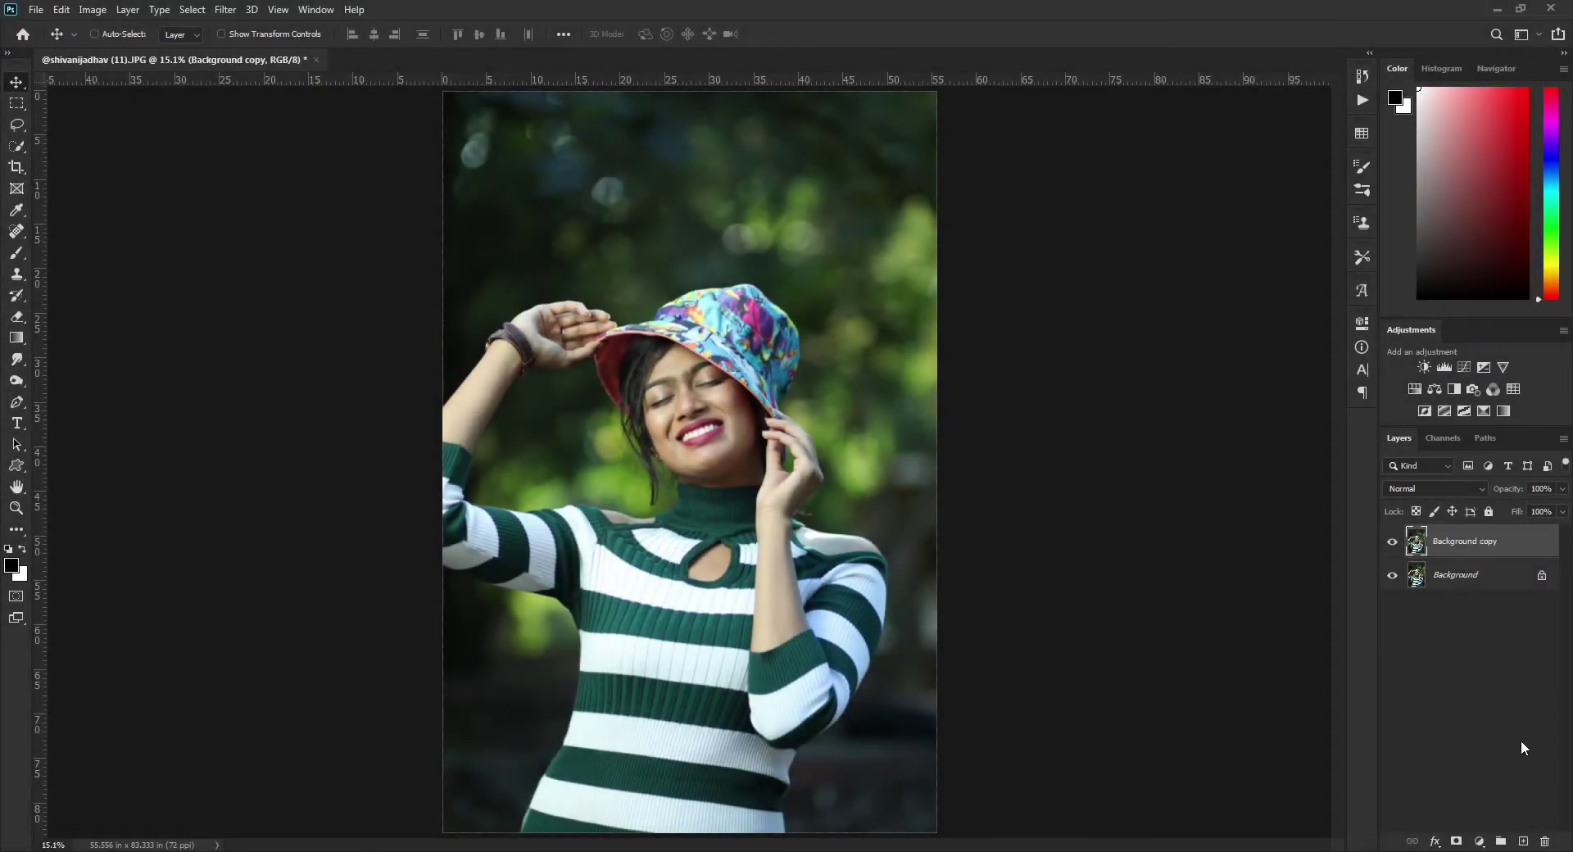
pyautogui.hotkey('ctrl', 'l')
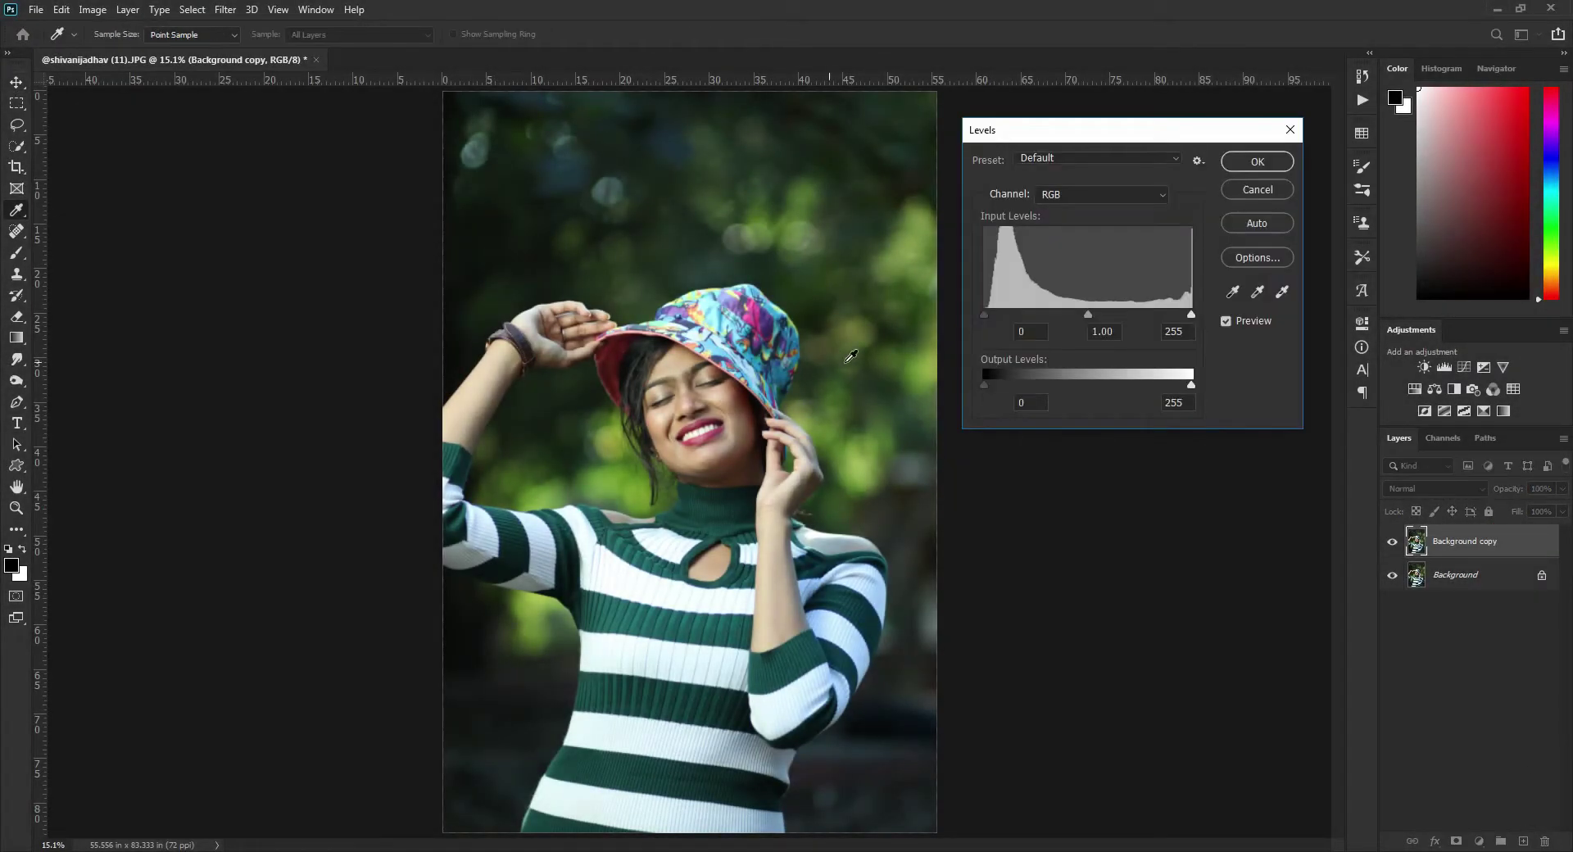
pyautogui.moveTo(984, 314); pyautogui.dragTo(988, 317)
pyautogui.moveTo(1089, 313); pyautogui.dragTo(1087, 313)
pyautogui.moveTo(1191, 316); pyautogui.dragTo(1187, 317)
pyautogui.click(1249, 167)
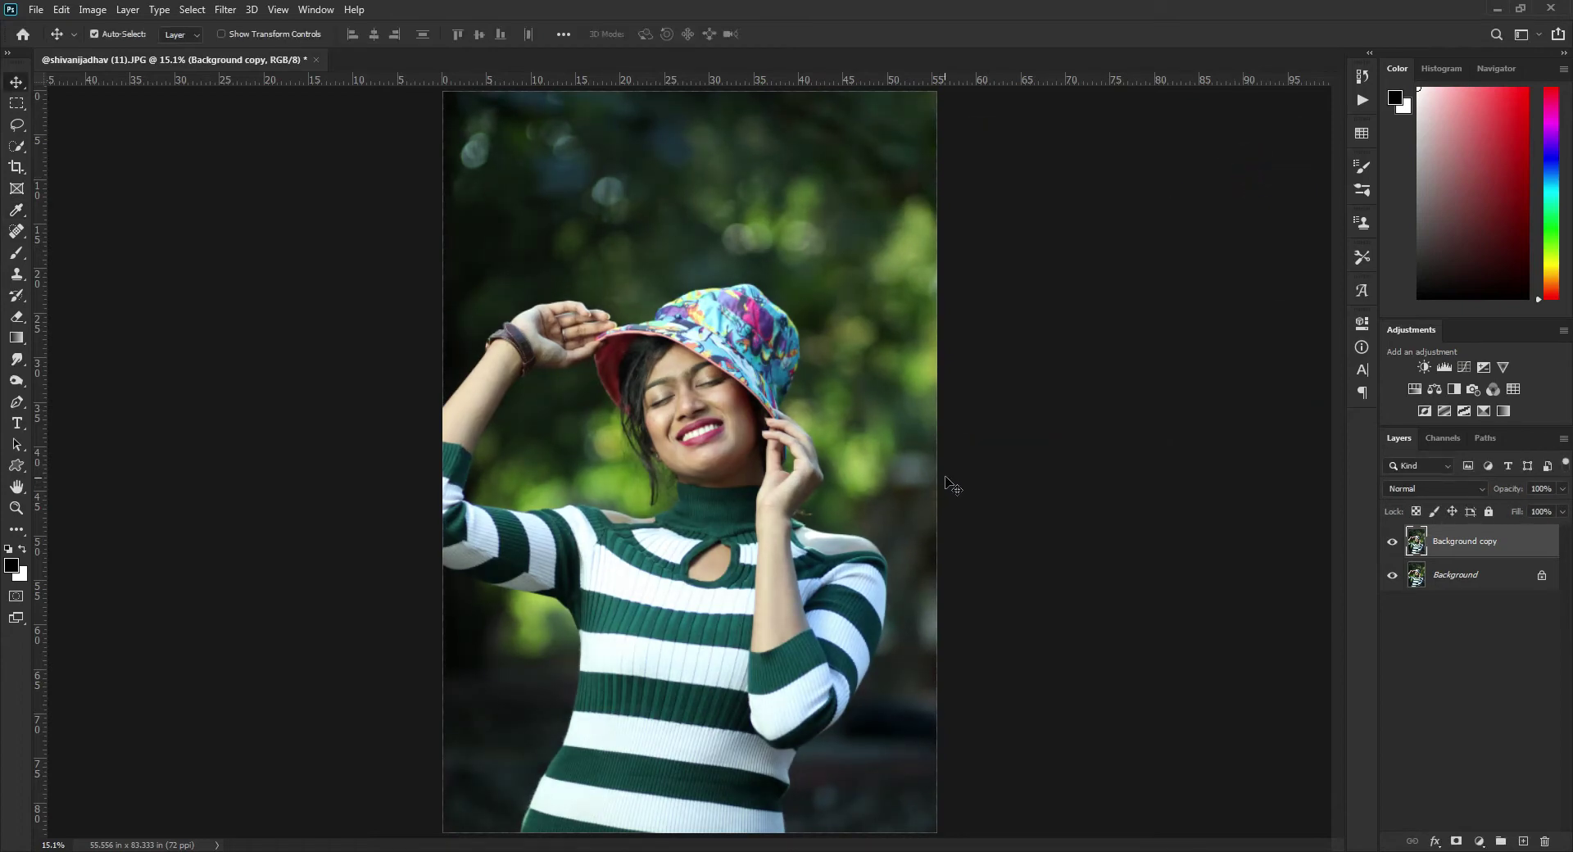
# Duplicate the corrected layer and set up a size-17 Spot Healing Brush, zoomed in on the face
pyautogui.press('v')
pyautogui.press('ctrl')
pyautogui.moveTo(1463, 541); pyautogui.dragTo(1523, 841)
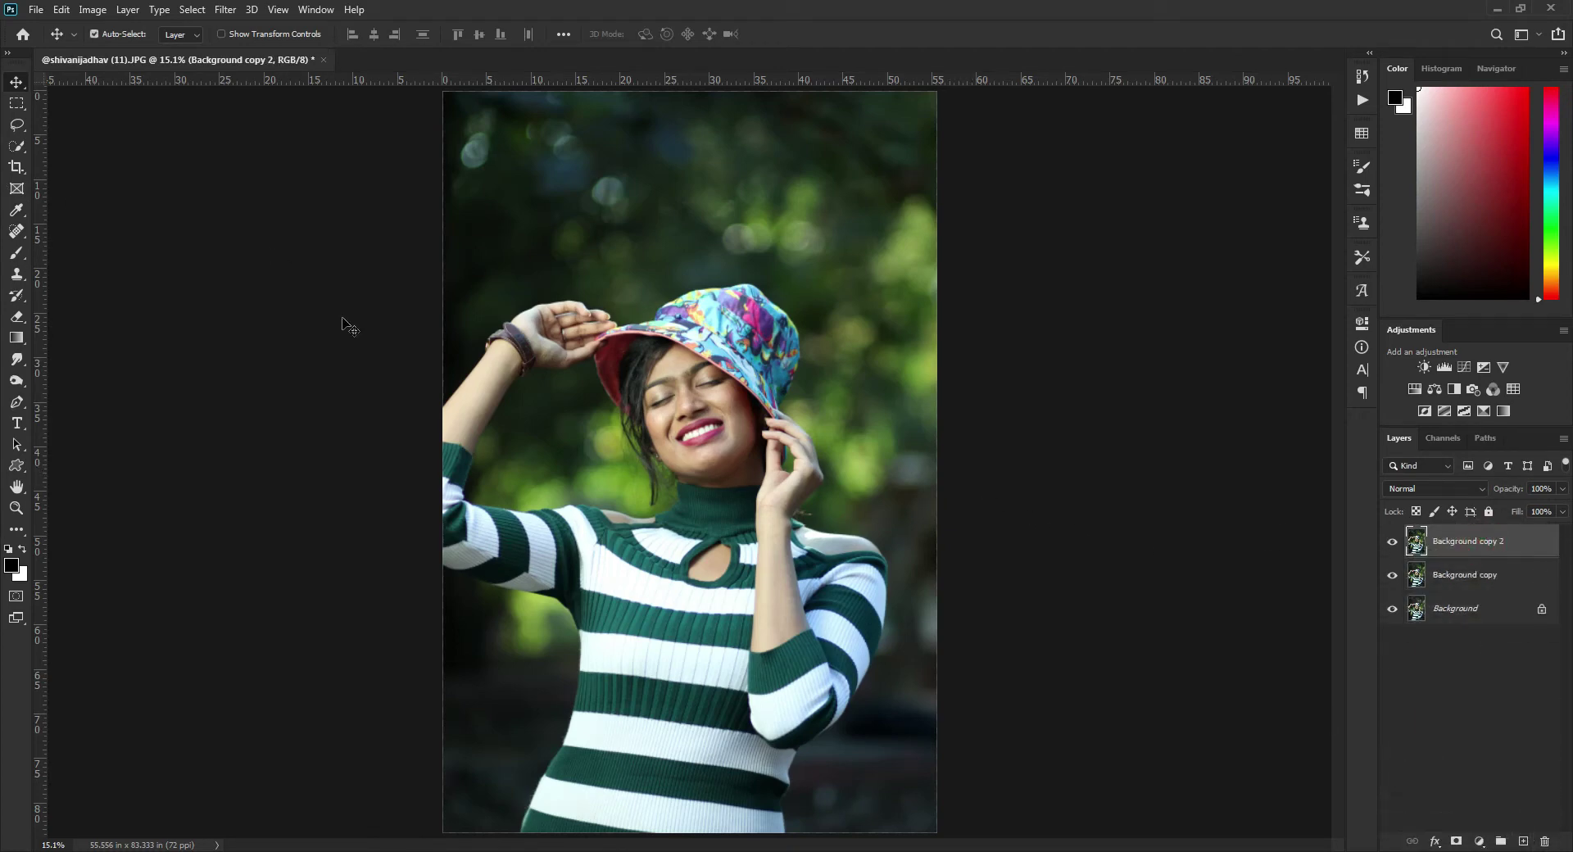
pyautogui.click(16, 231)
pyautogui.scroll(1, 695, 401)
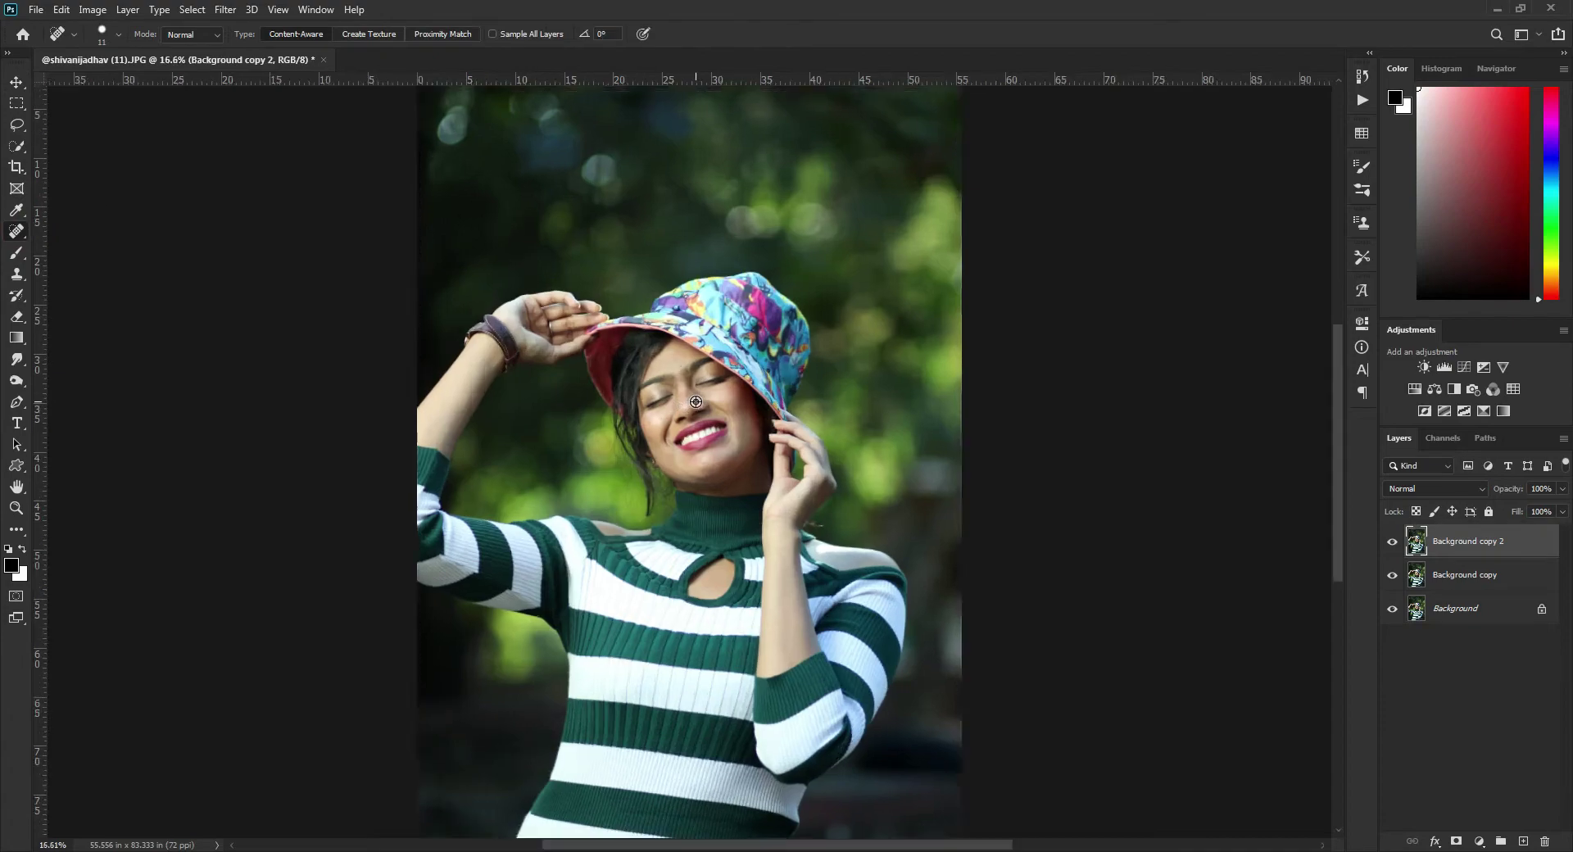
pyautogui.scroll(2, 696, 401)
pyautogui.scroll(1, 698, 405)
pyautogui.scroll(3, 701, 411)
pyautogui.scroll(3, 705, 417)
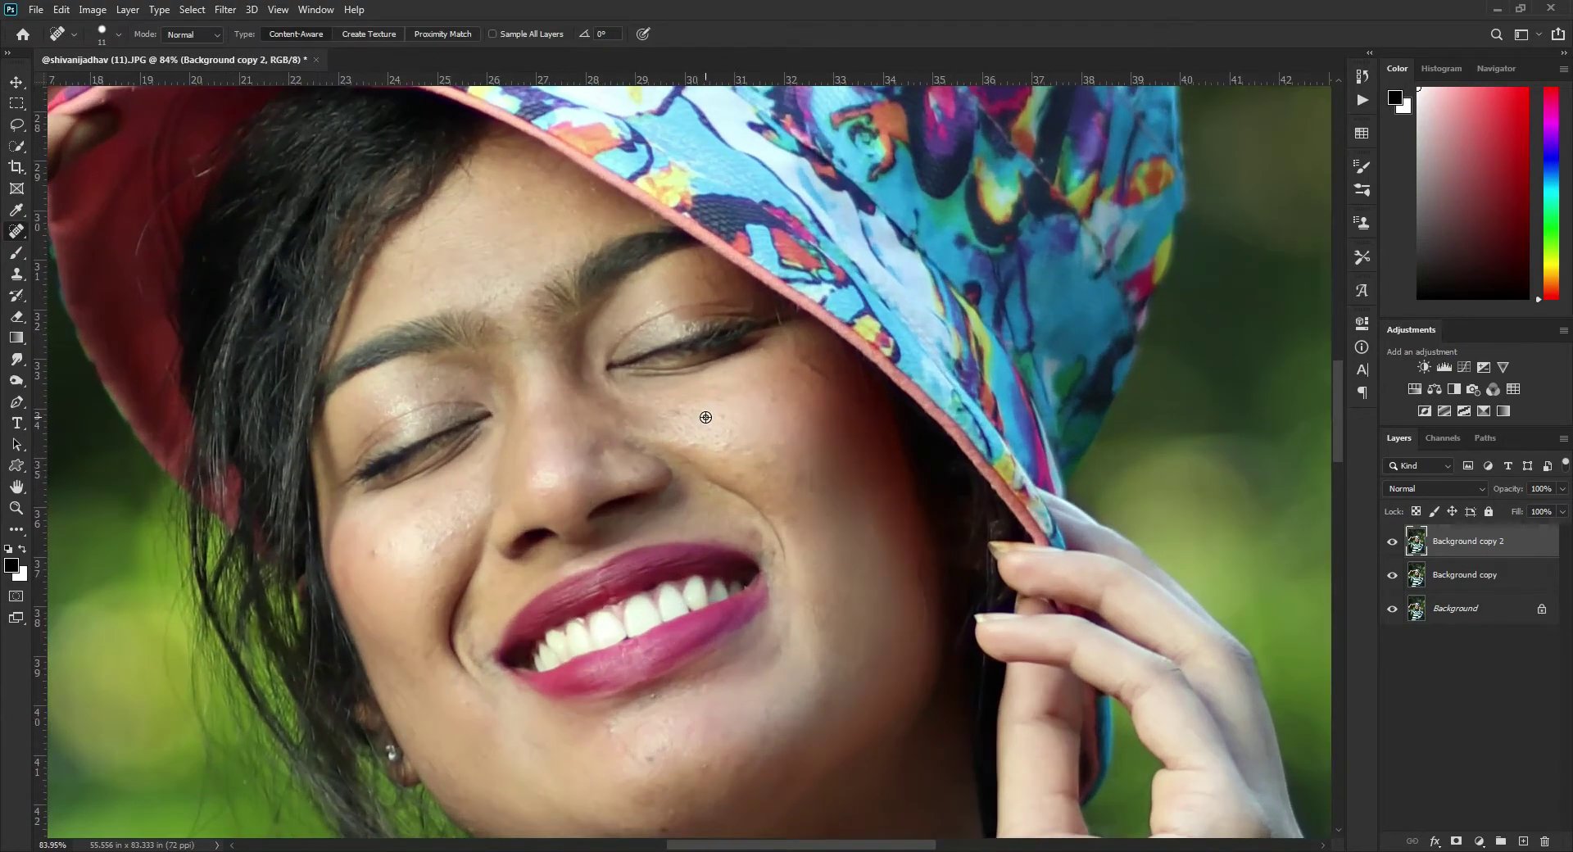
pyautogui.moveTo(706, 417); pyautogui.dragTo(726, 430)
# Heal the small blemishes on the cheek, beside the lips and on the chin
pyautogui.click(724, 433)
pyautogui.click(720, 420)
pyautogui.click(750, 464)
pyautogui.moveTo(822, 605); pyautogui.dragTo(812, 645)
pyautogui.click(651, 762)
pyautogui.click(702, 768)
pyautogui.click(616, 724)
pyautogui.click(682, 778)
pyautogui.click(703, 770)
# Heal further blemishes on the cheek and under the eye
pyautogui.scroll(-3, 627, 560)
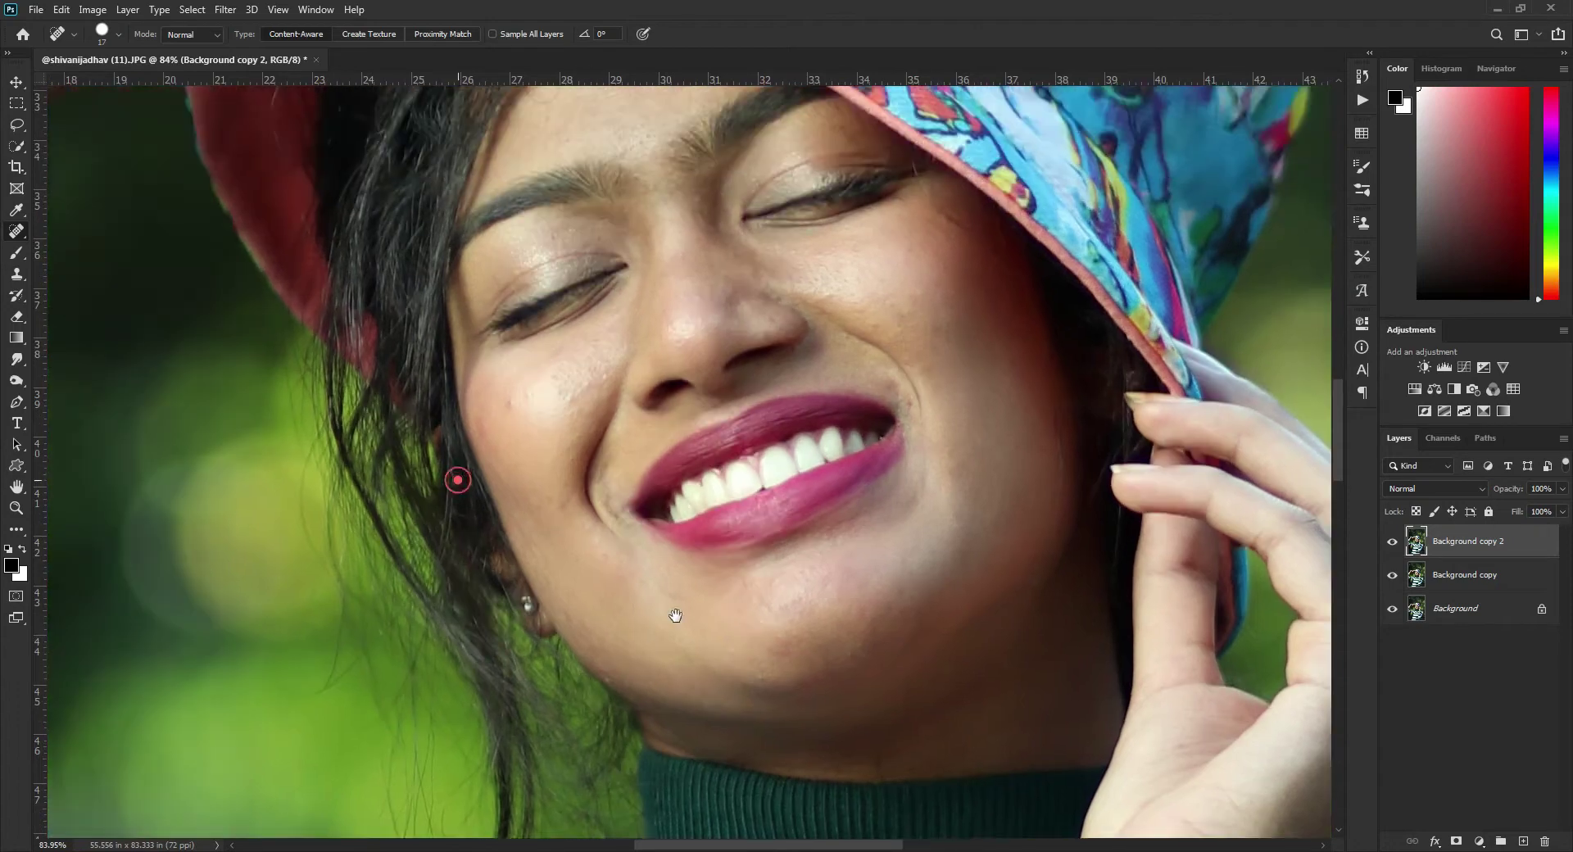
pyautogui.scroll(2, 677, 615)
pyautogui.scroll(1, 579, 424)
pyautogui.click(618, 415)
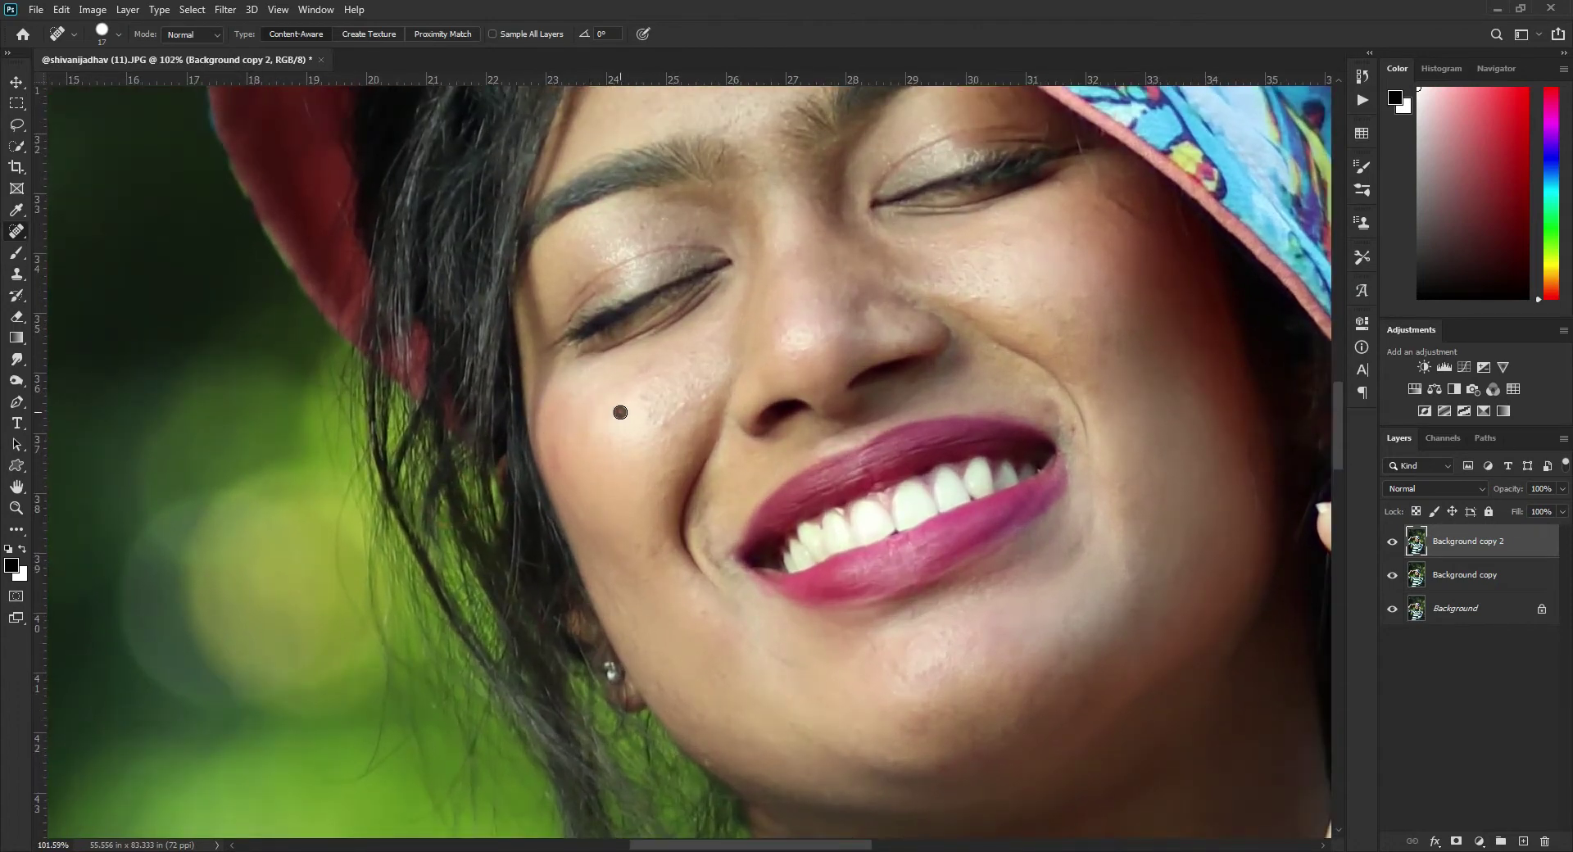
pyautogui.click(660, 431)
pyautogui.click(682, 401)
pyautogui.click(696, 387)
pyautogui.click(639, 367)
pyautogui.click(696, 347)
pyautogui.click(696, 379)
pyautogui.click(681, 427)
# Heal spots on the far cheek, forehead, beside the nose and near the lip corner, then fit the photo
pyautogui.moveTo(664, 381); pyautogui.dragTo(618, 558)
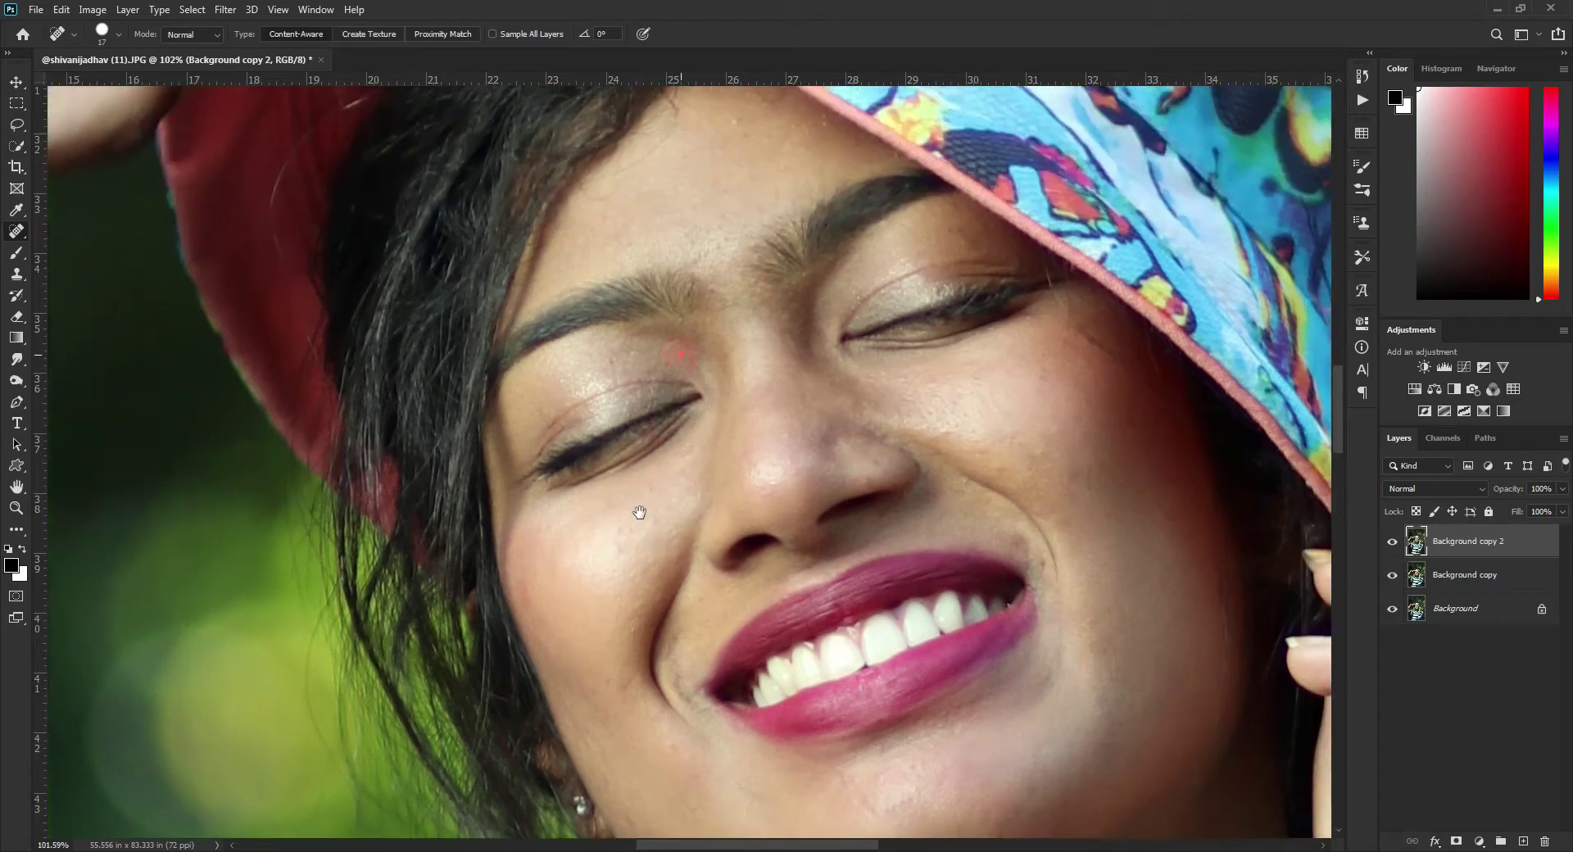
pyautogui.click(926, 466)
pyautogui.click(912, 432)
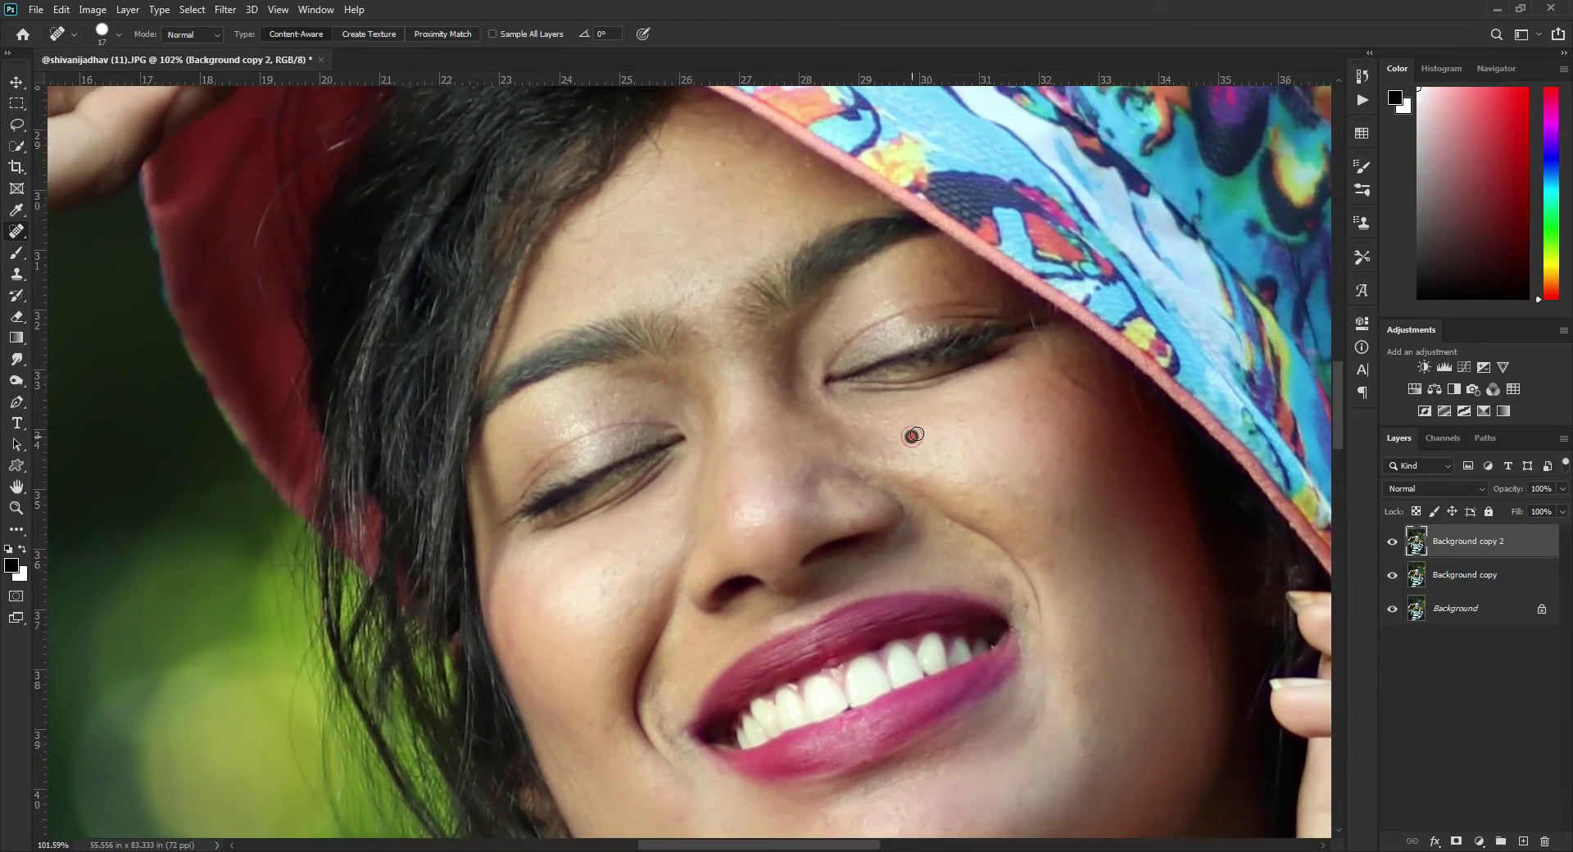
pyautogui.moveTo(745, 431); pyautogui.dragTo(790, 503)
pyautogui.click(794, 243)
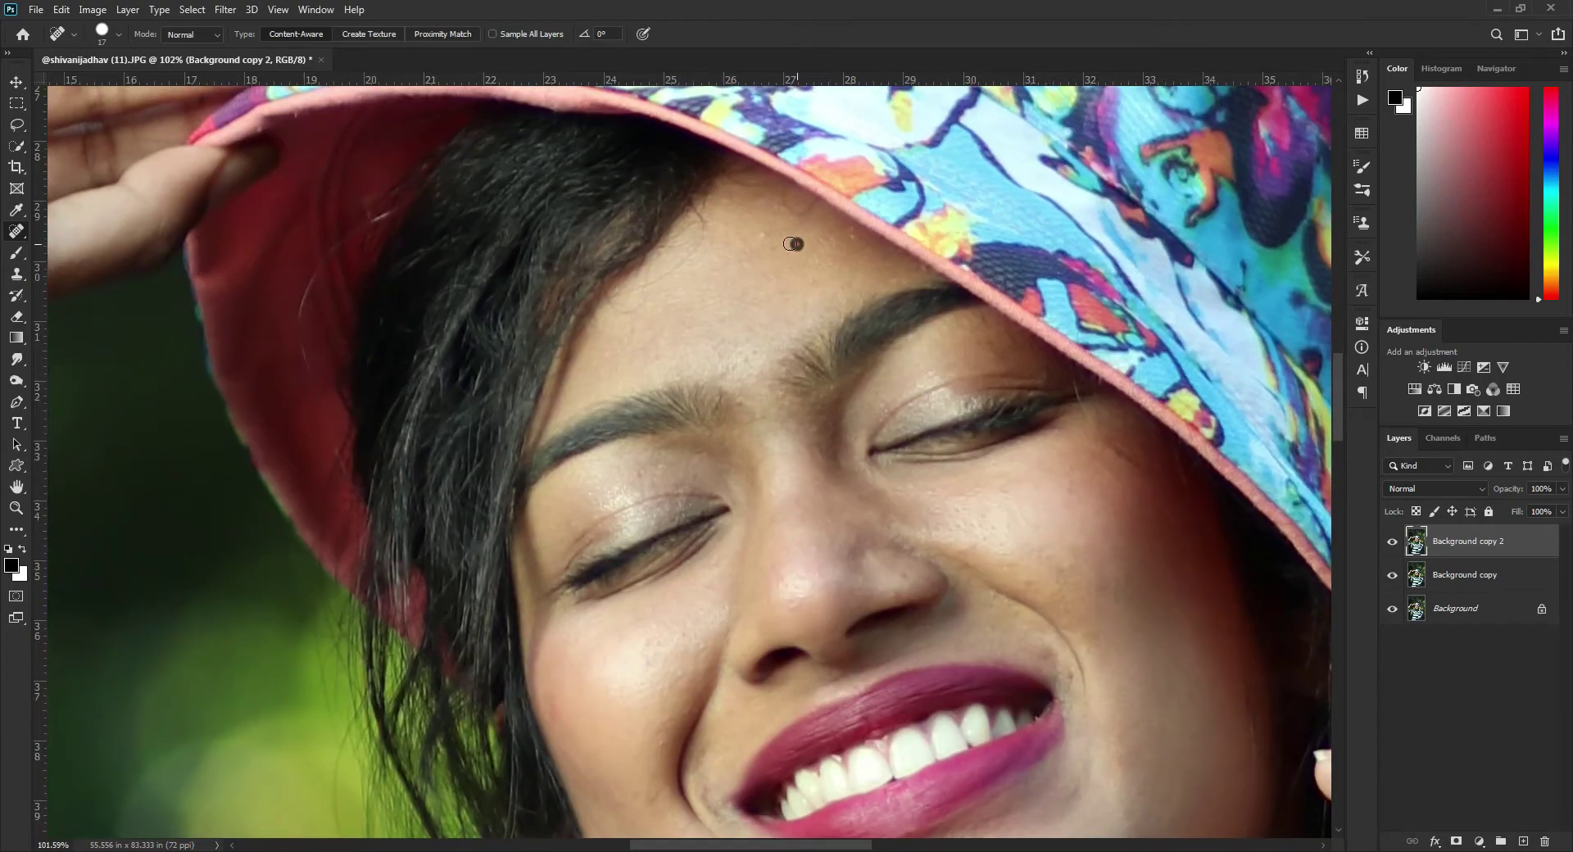
pyautogui.click(768, 238)
pyautogui.click(690, 620)
pyautogui.moveTo(679, 687); pyautogui.dragTo(685, 447)
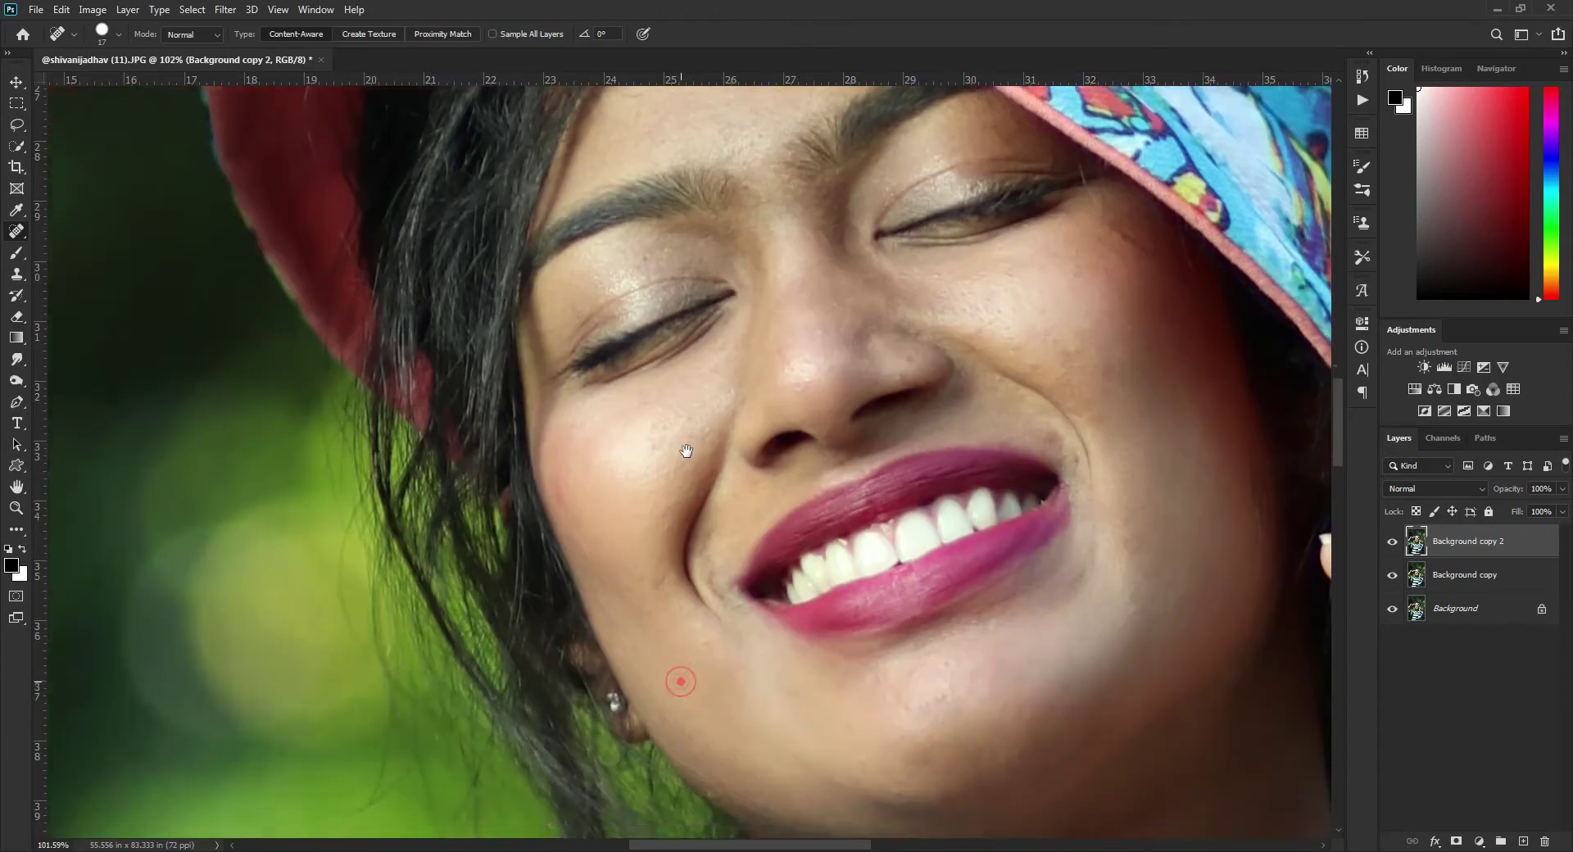
pyautogui.click(660, 538)
pyautogui.click(699, 615)
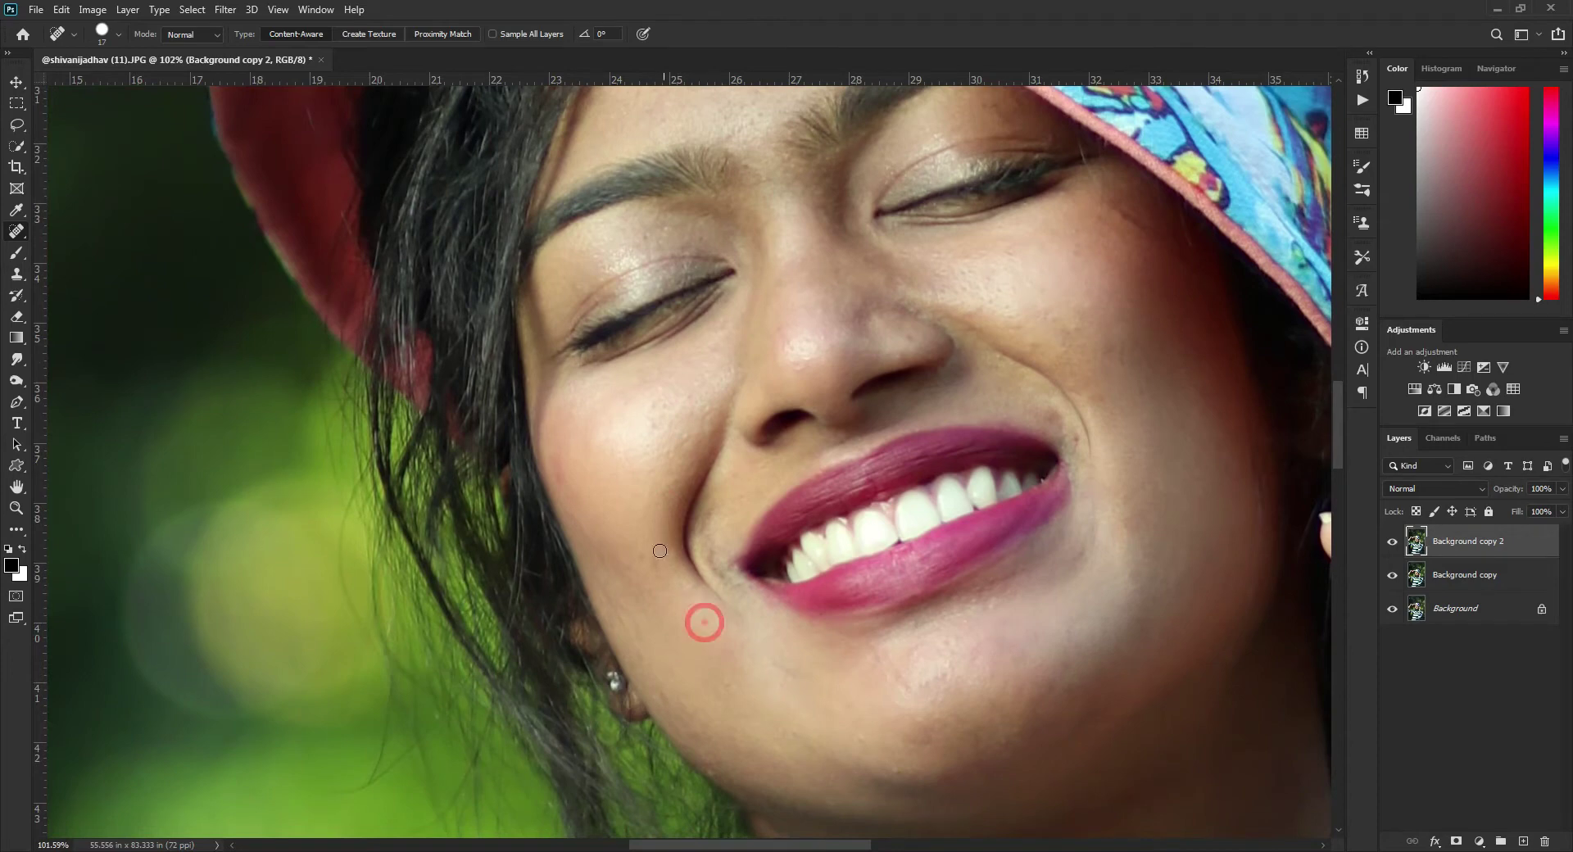
pyautogui.moveTo(572, 434); pyautogui.dragTo(558, 464)
pyautogui.hotkey('ctrl', '0')
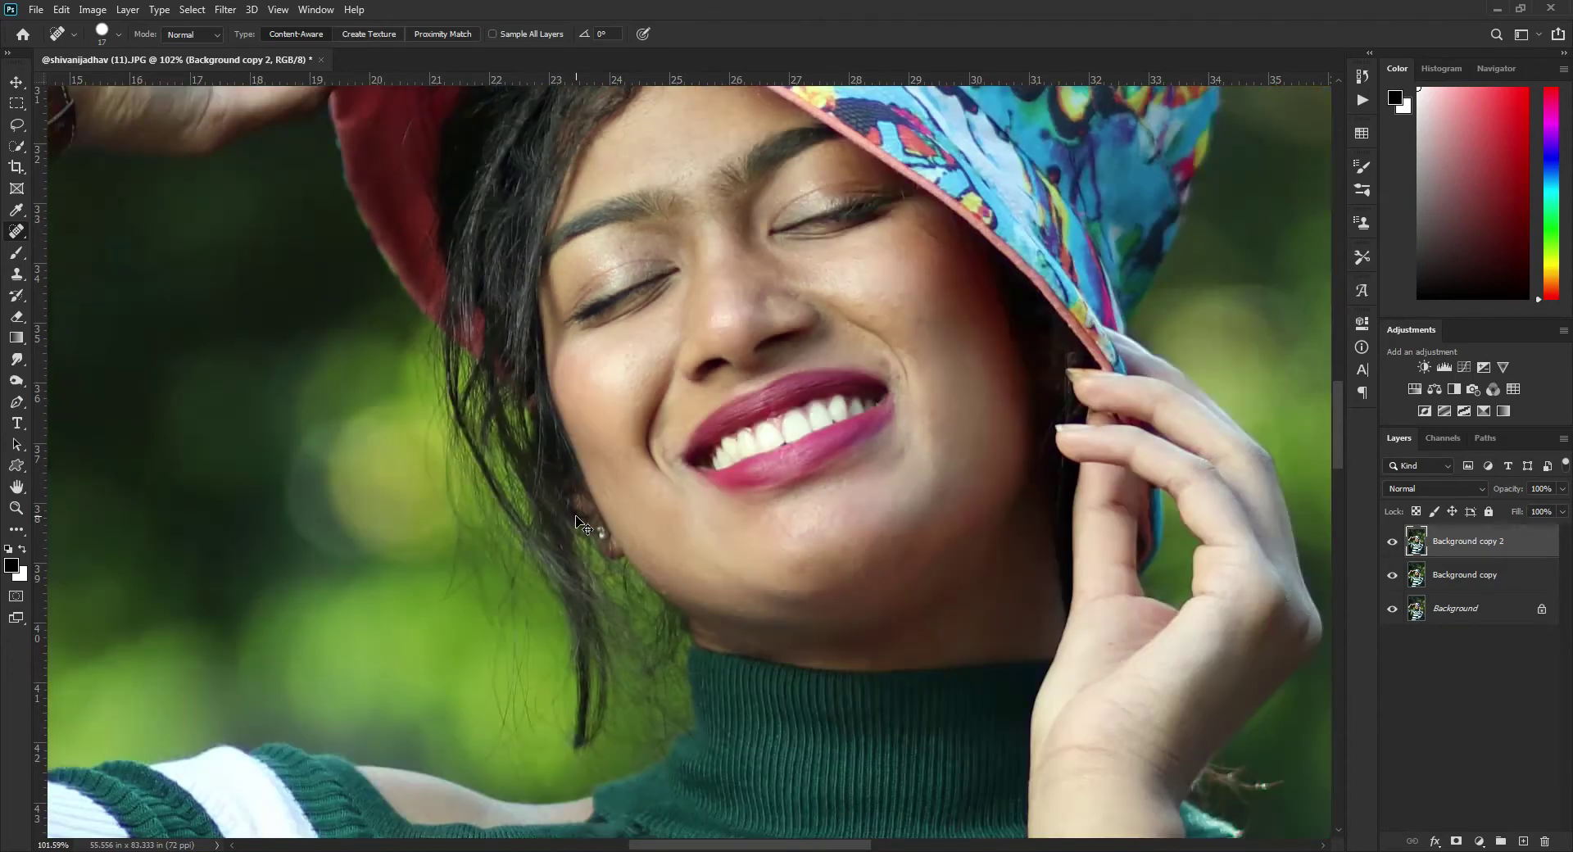
# Merge the healed layer down and toggle the Background copy's visibility to compare
pyautogui.rightClick(1493, 534)
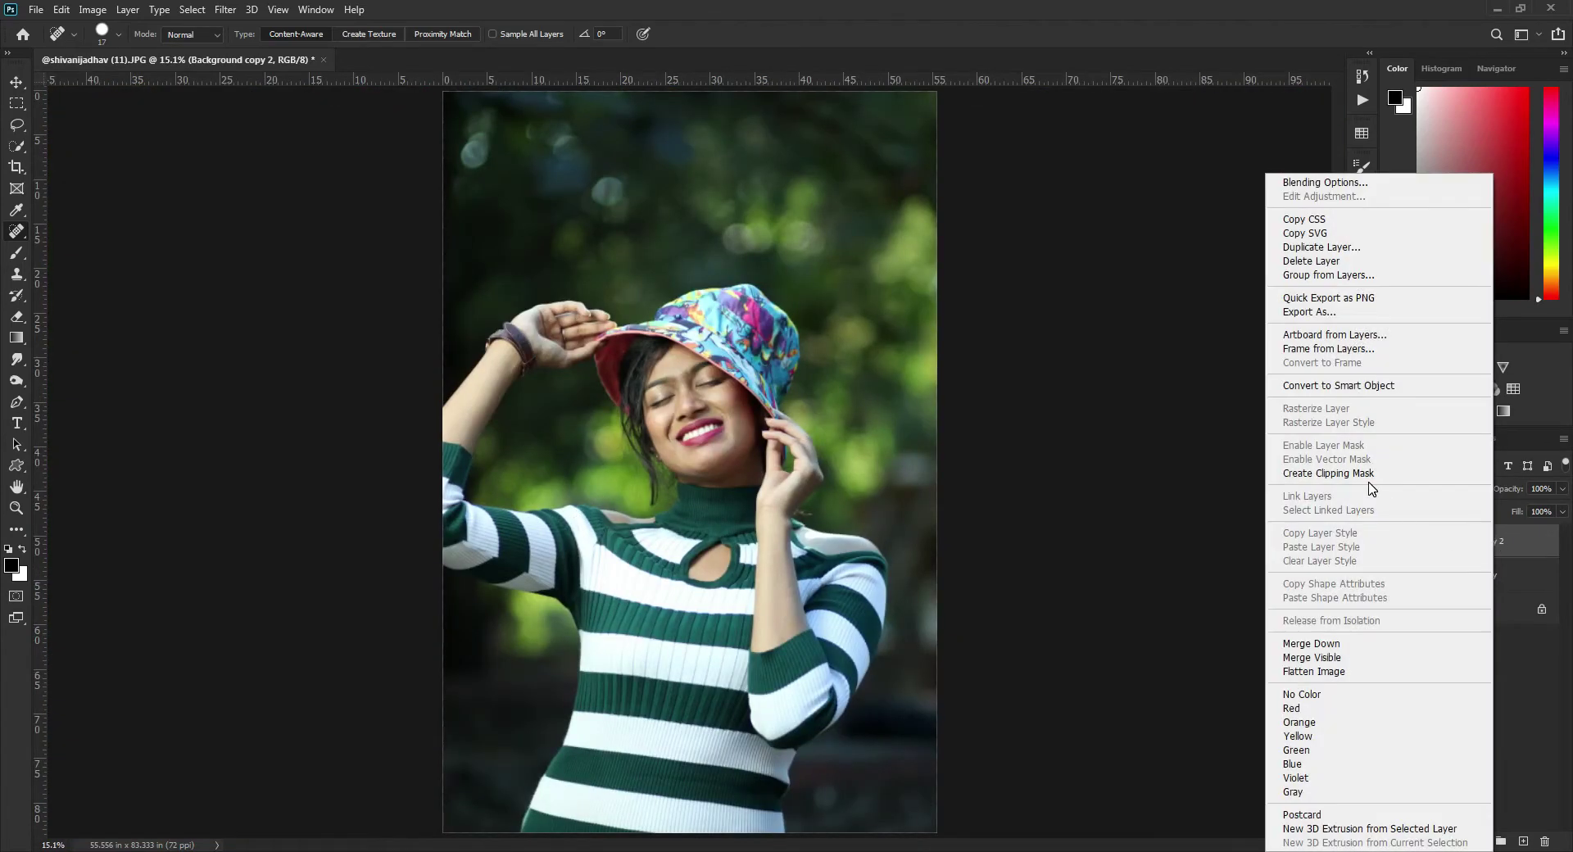
pyautogui.click(1311, 643)
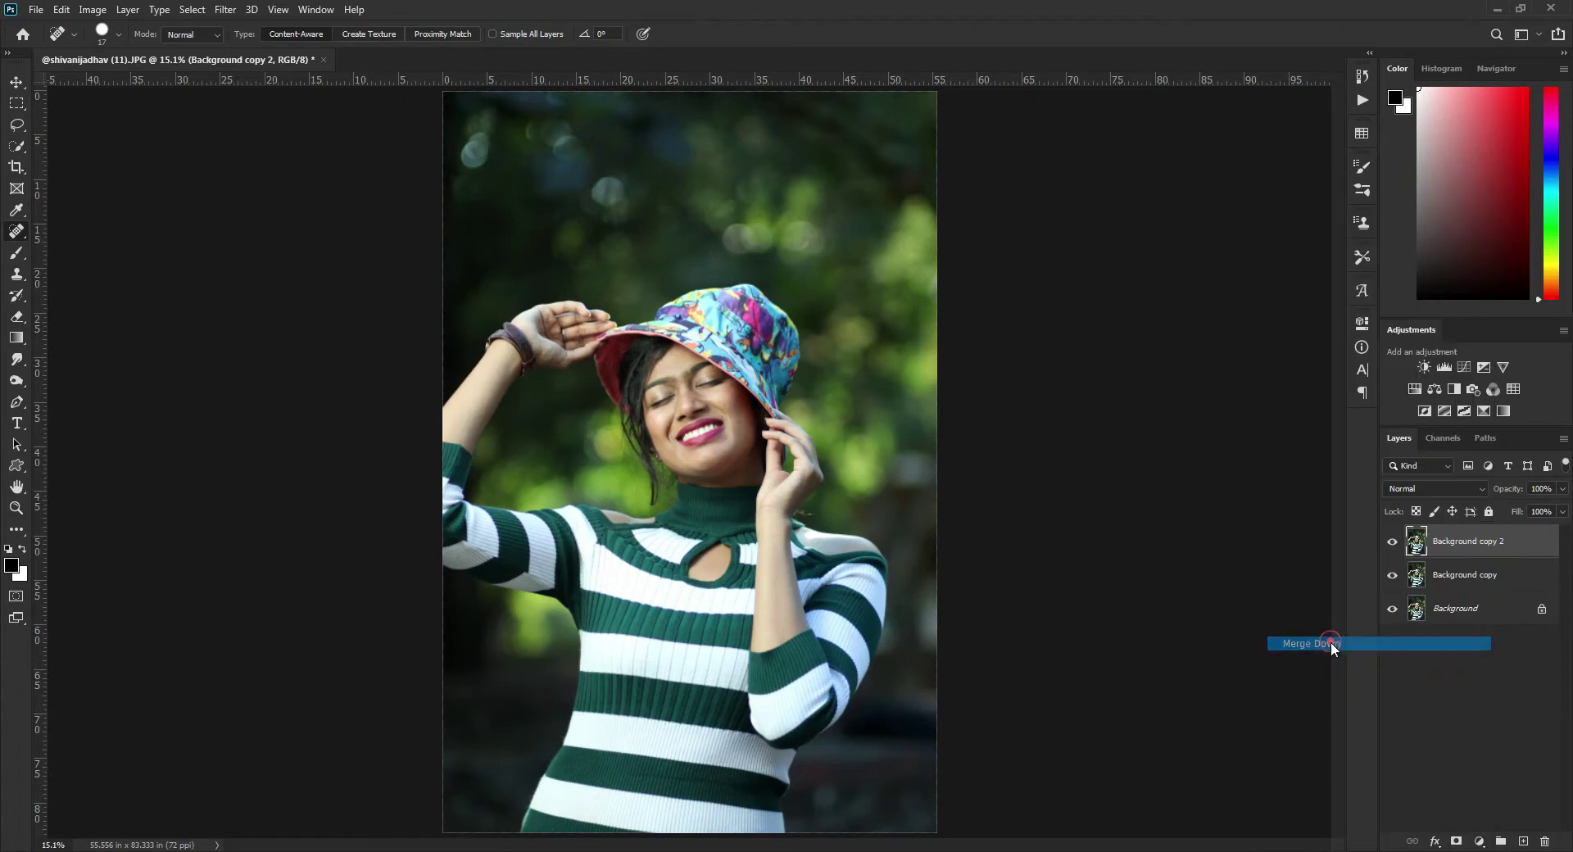
pyautogui.click(1394, 544)
pyautogui.click(1394, 544)
# Duplicate the merged layer and open the Camera Raw Filter on it
pyautogui.moveTo(1488, 552); pyautogui.dragTo(1523, 842)
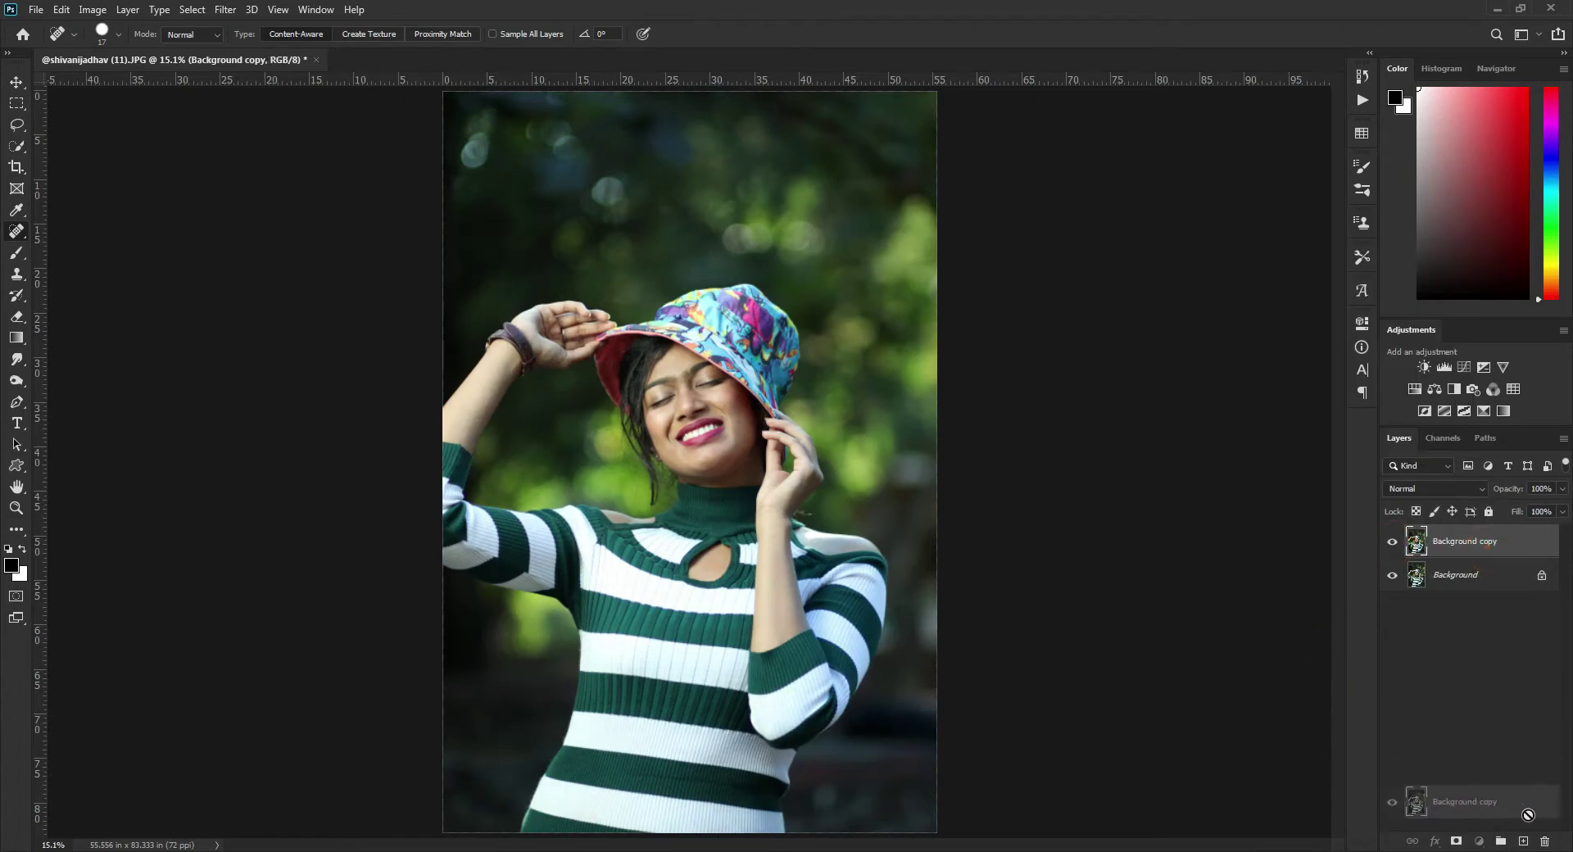
pyautogui.click(225, 9)
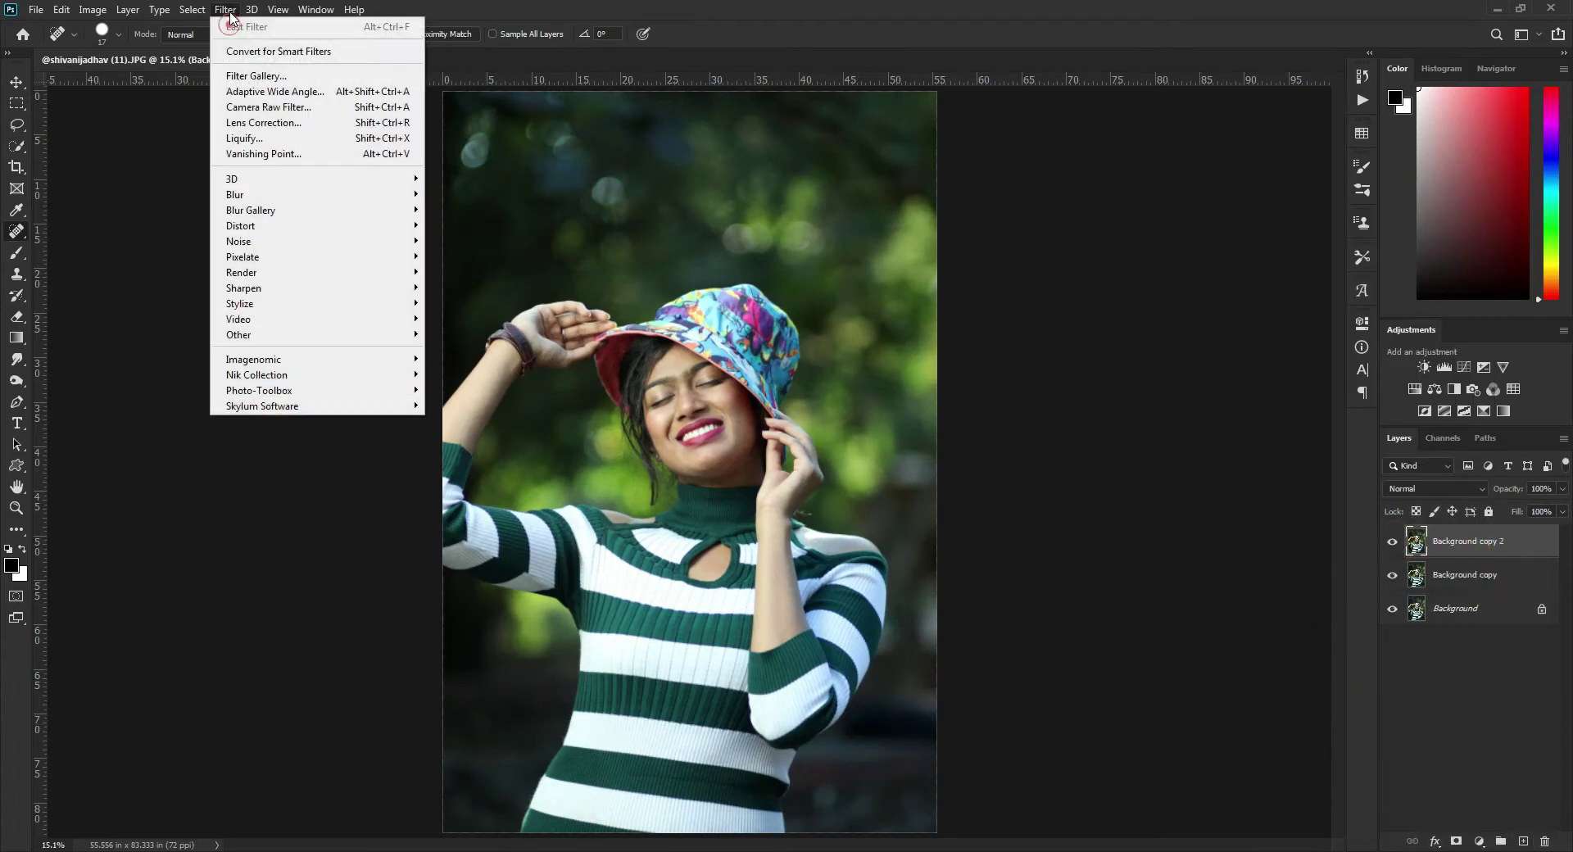
pyautogui.click(270, 108)
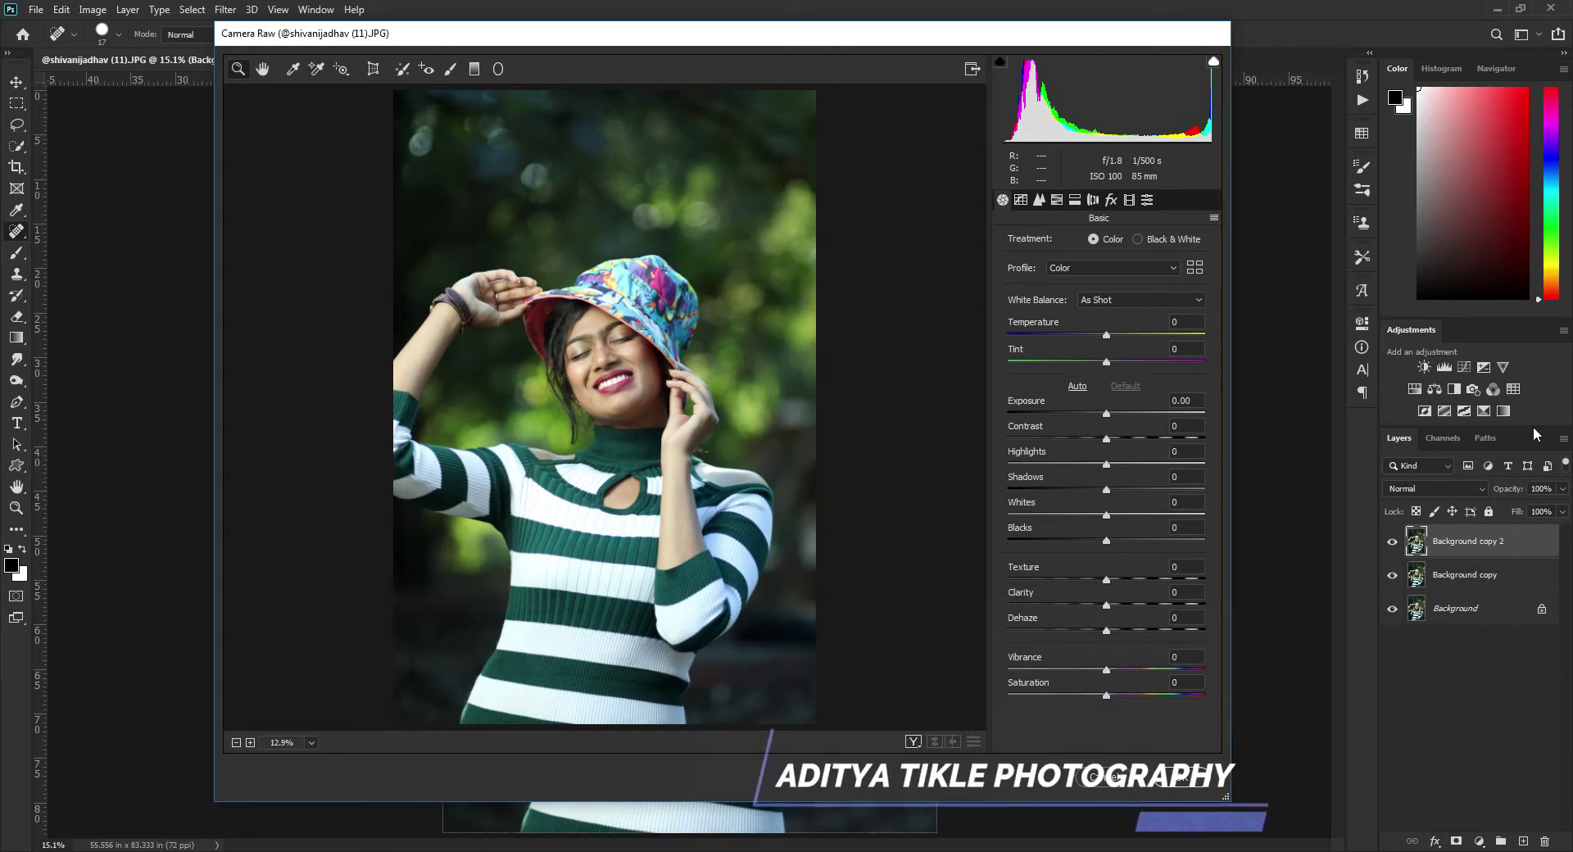
# Set exposure +0.15, contrast +21, highlights −48, shadows +87, whites +13, blacks −40, clarity +17, dehaze +20
pyautogui.click(1076, 386)
pyautogui.click(1124, 387)
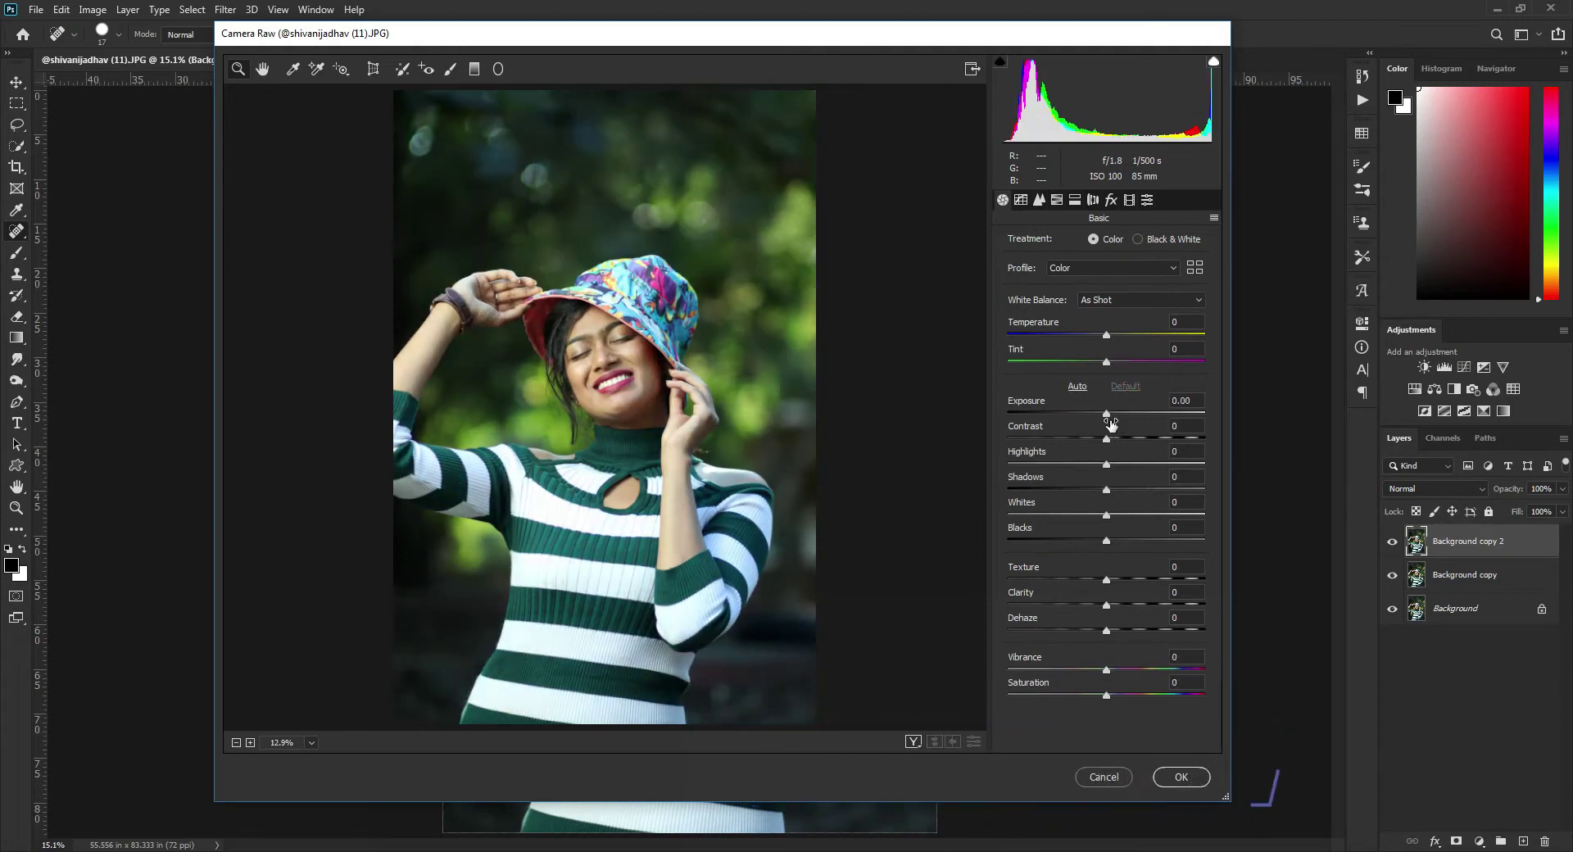
pyautogui.click(1109, 413)
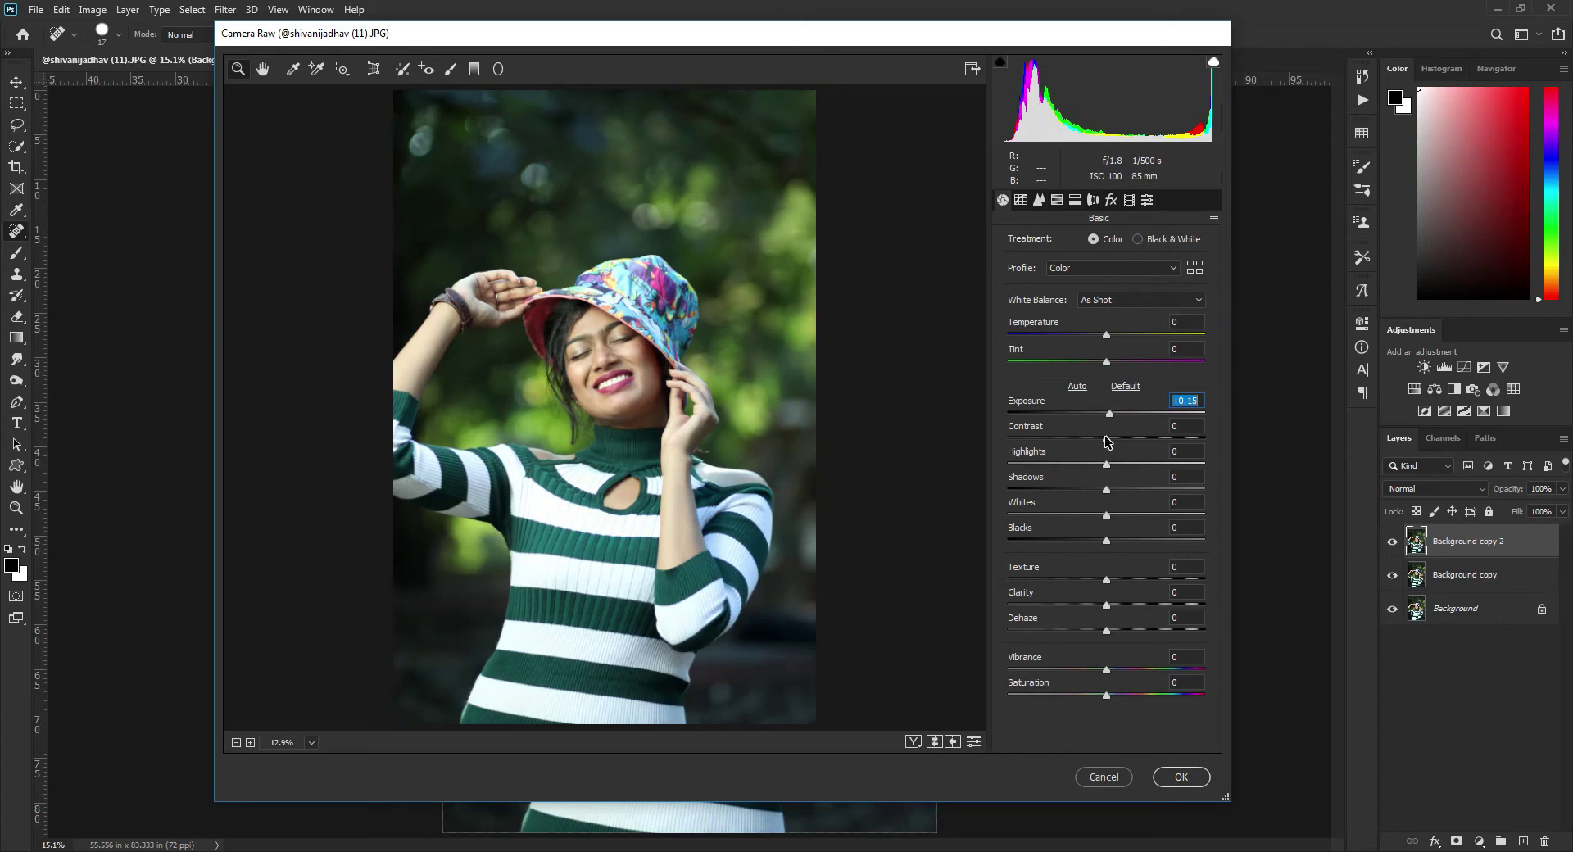
pyautogui.moveTo(1106, 441)
pyautogui.mouseDown()
pyautogui.moveTo(1126, 439)
pyautogui.moveTo(1056, 463)
pyautogui.moveTo(1192, 503)
pyautogui.mouseUp()
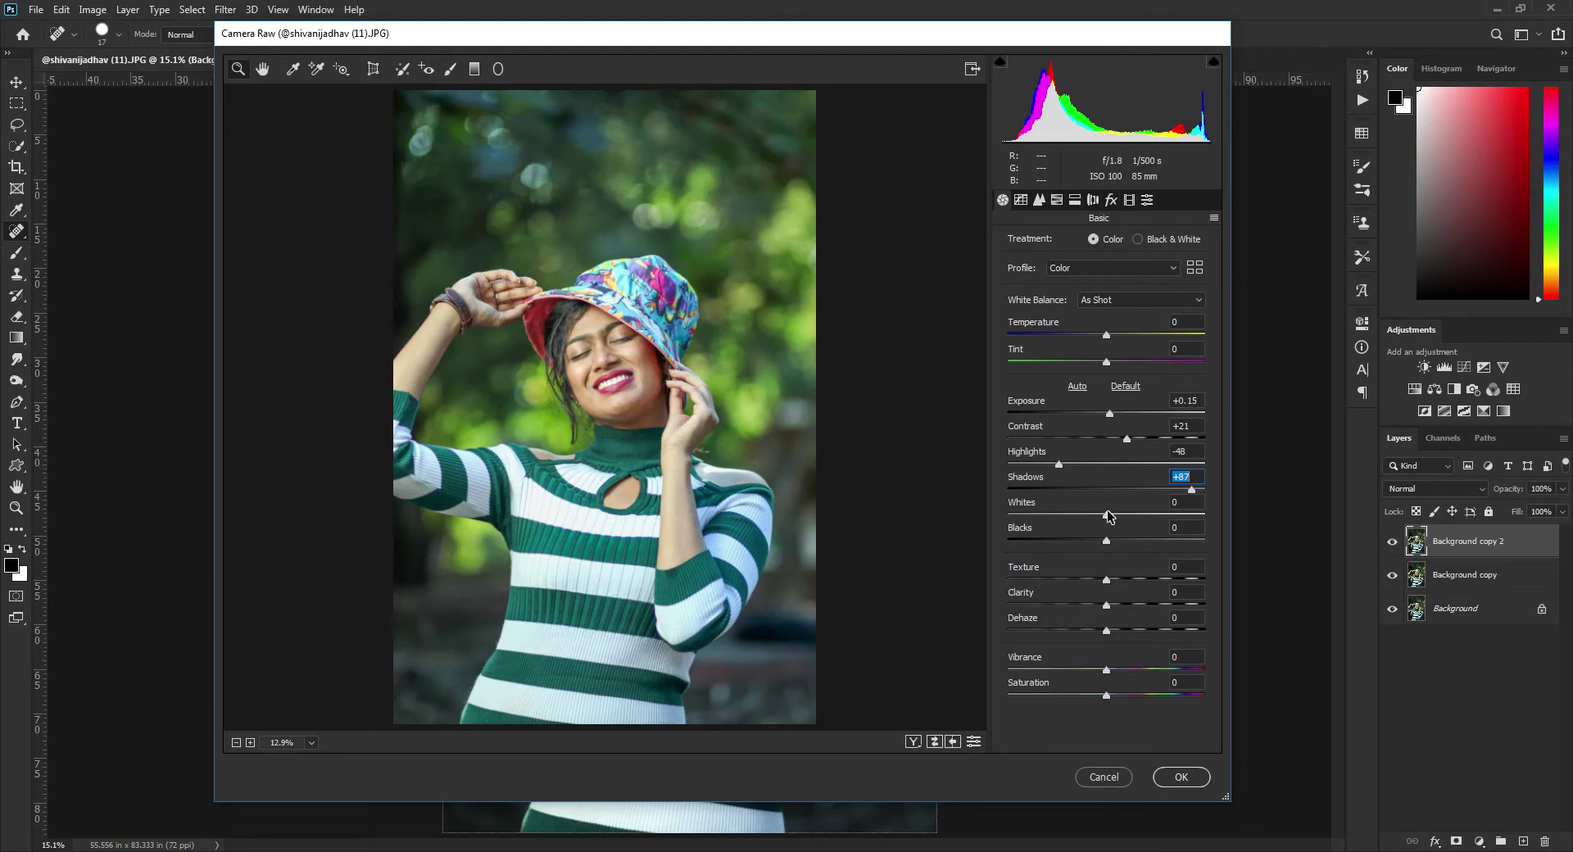
pyautogui.moveTo(1108, 514); pyautogui.dragTo(1120, 514)
pyautogui.moveTo(1109, 542); pyautogui.dragTo(1072, 538)
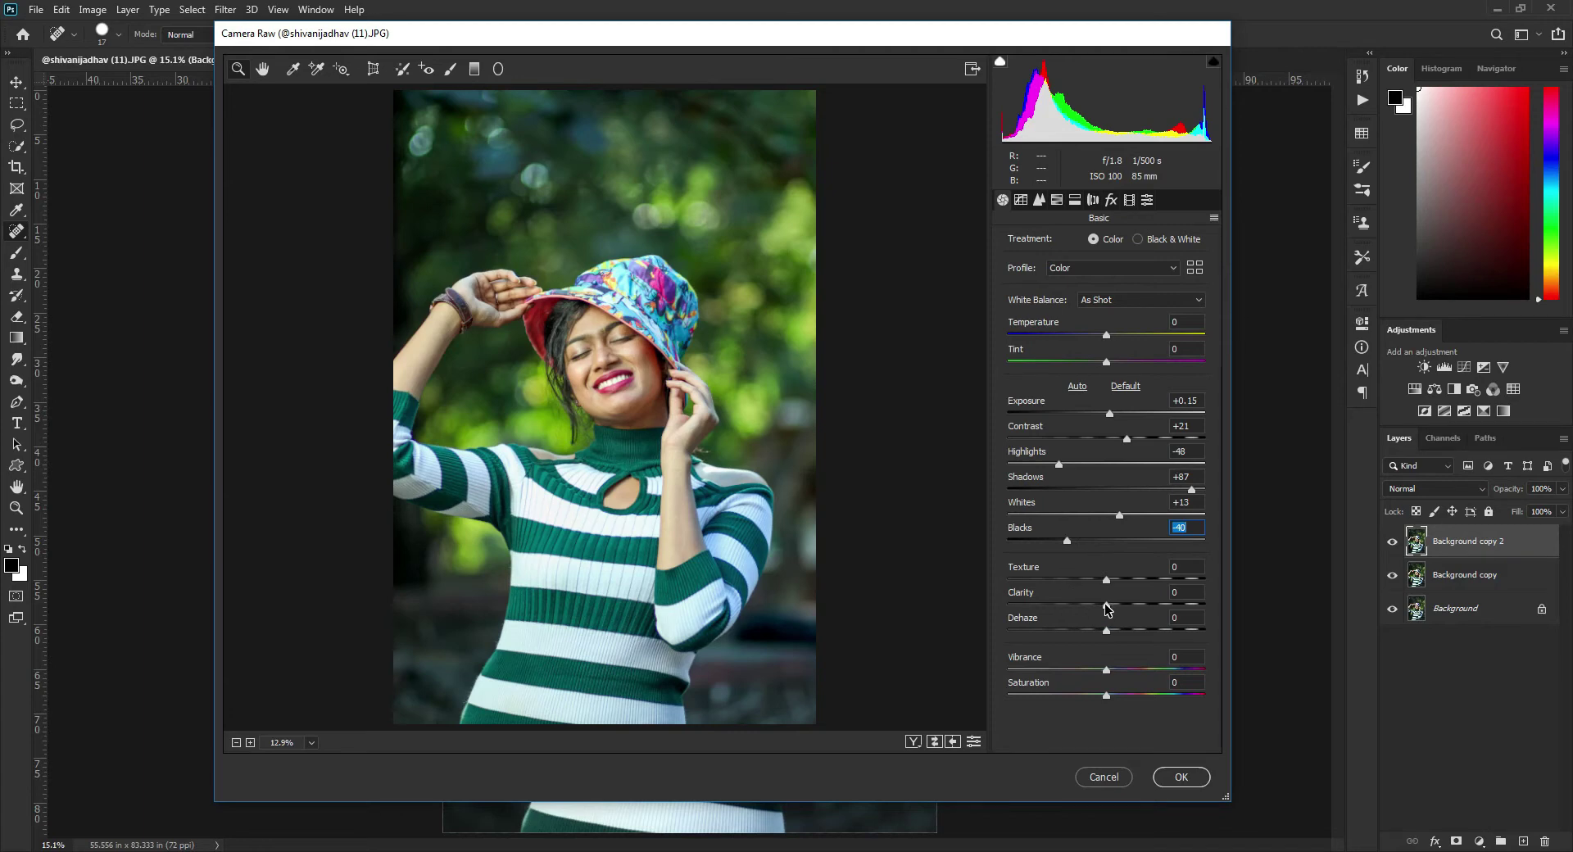
pyautogui.moveTo(1106, 606); pyautogui.dragTo(1122, 606)
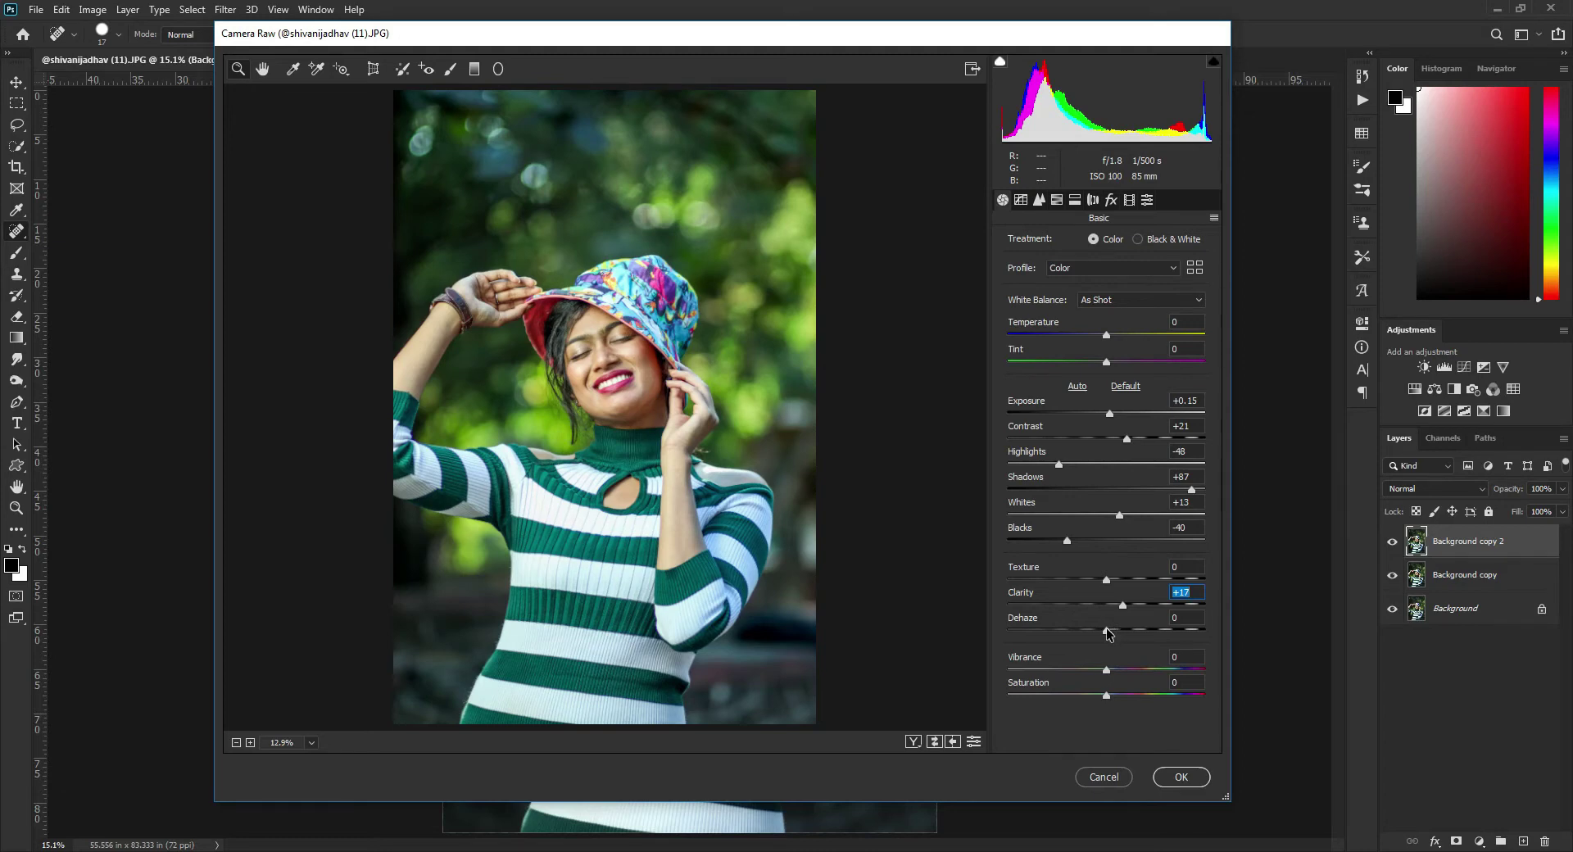
pyautogui.moveTo(1106, 632); pyautogui.dragTo(1128, 634)
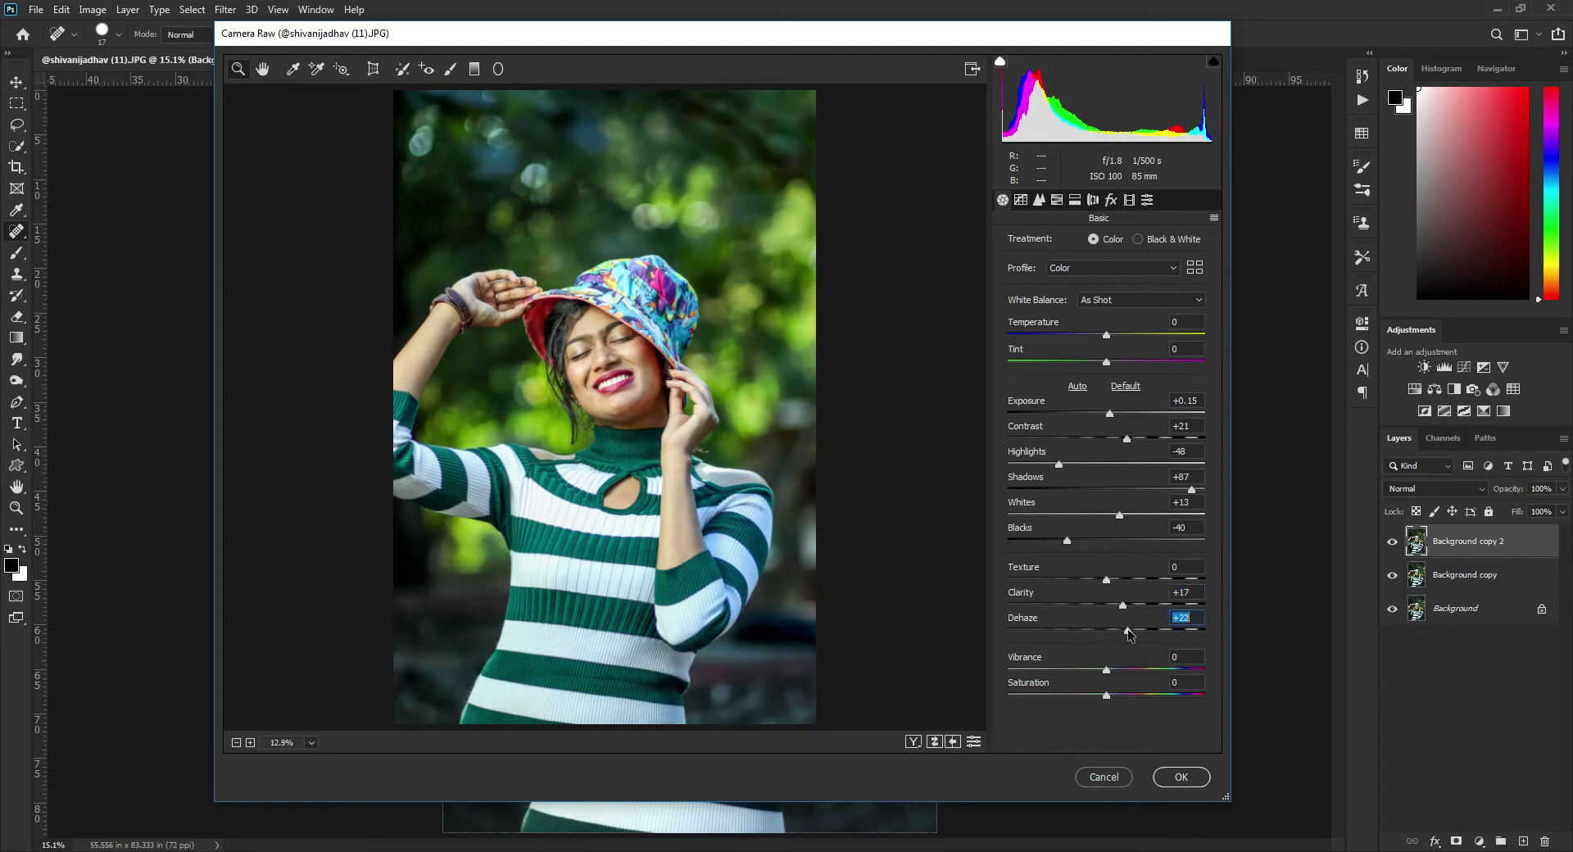
pyautogui.moveTo(1128, 633); pyautogui.dragTo(1114, 672)
# Compare before and after views zoomed on the face, then fit the preview to the window
pyautogui.click(916, 743)
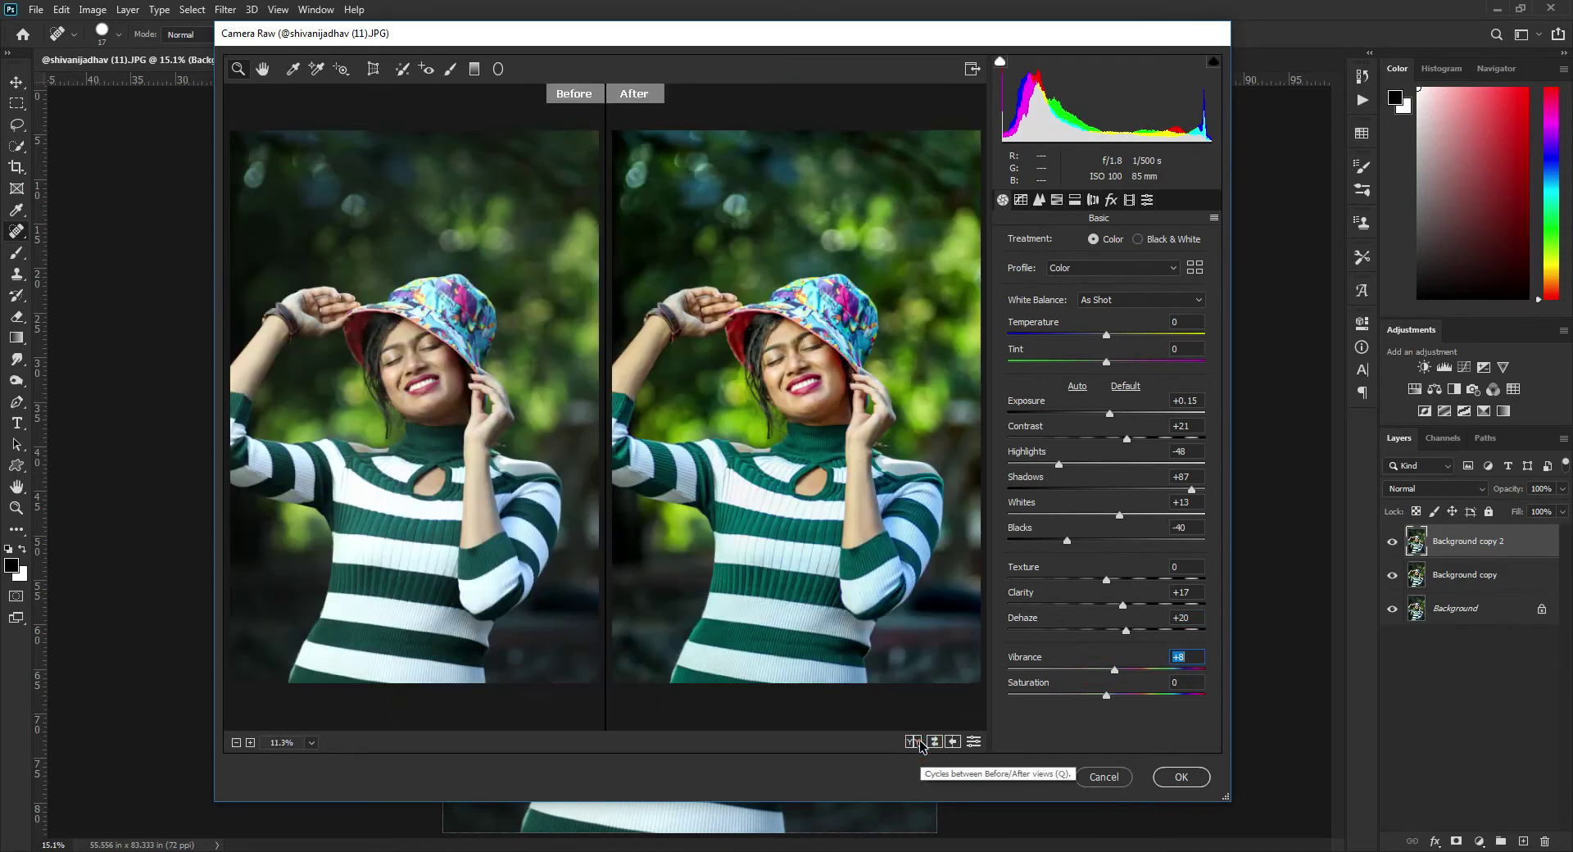
pyautogui.hotkey('ctrl', '+')
pyautogui.hotkey('ctrl', '+')
pyautogui.hotkey('ctrl', '+')
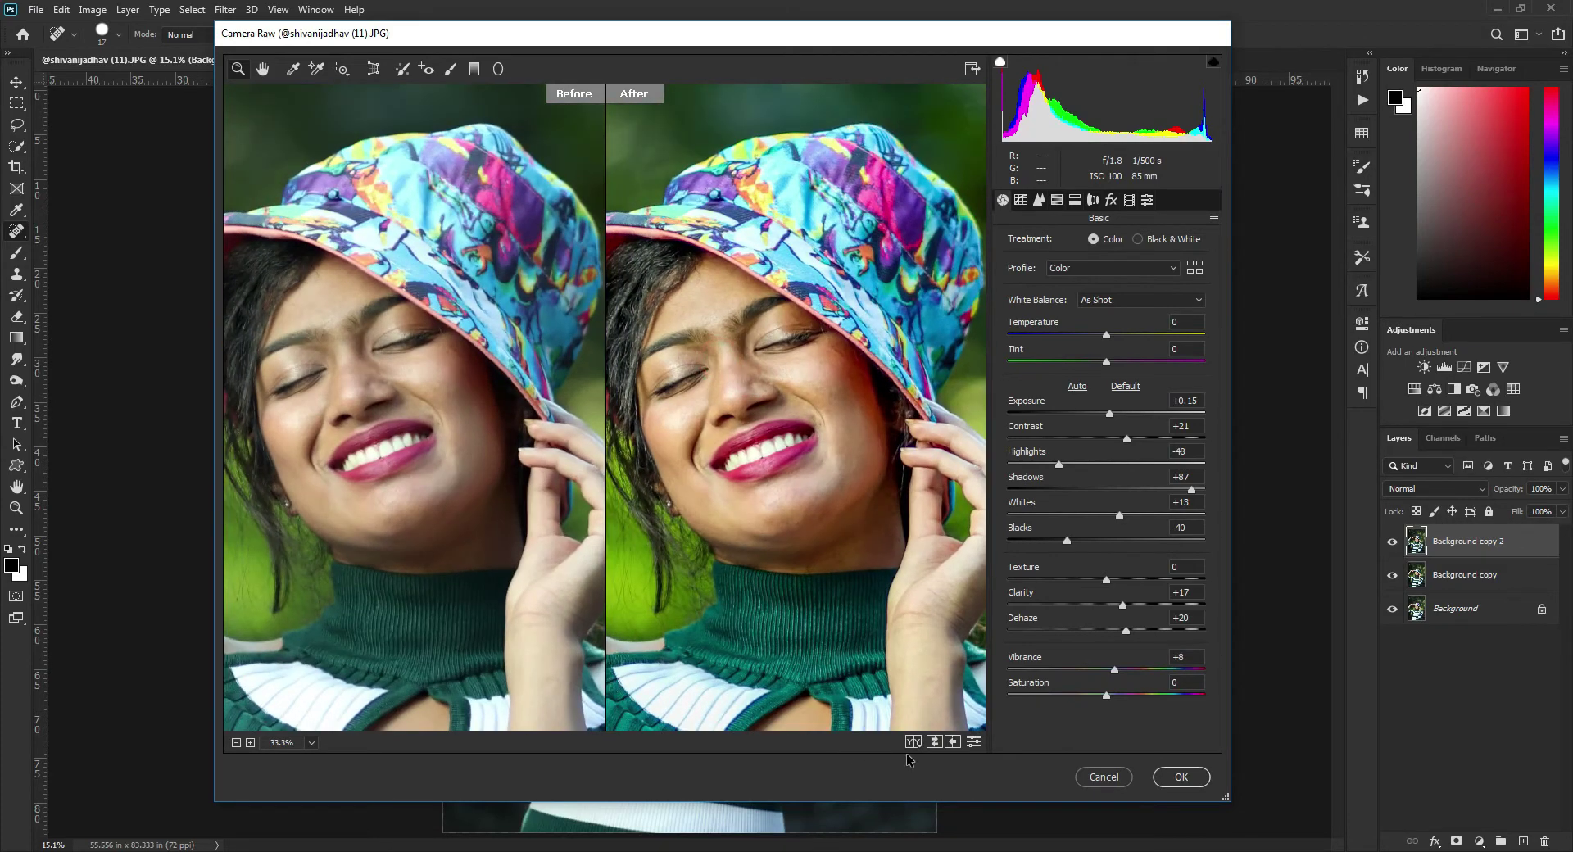
pyautogui.click(913, 742)
pyautogui.click(914, 742)
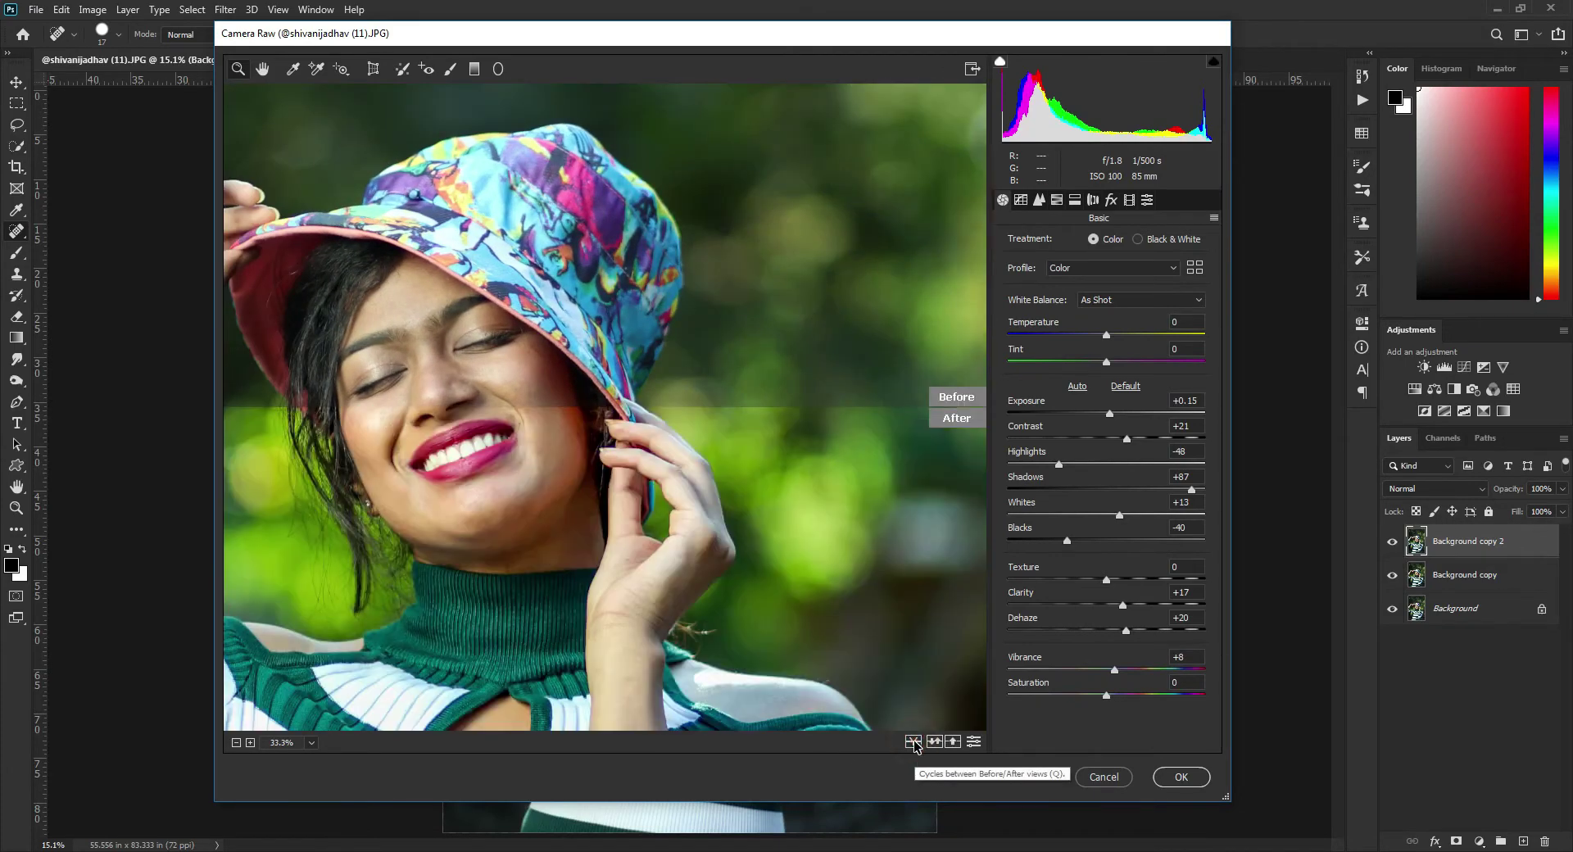
pyautogui.click(914, 742)
pyautogui.rightClick(838, 267)
pyautogui.click(893, 512)
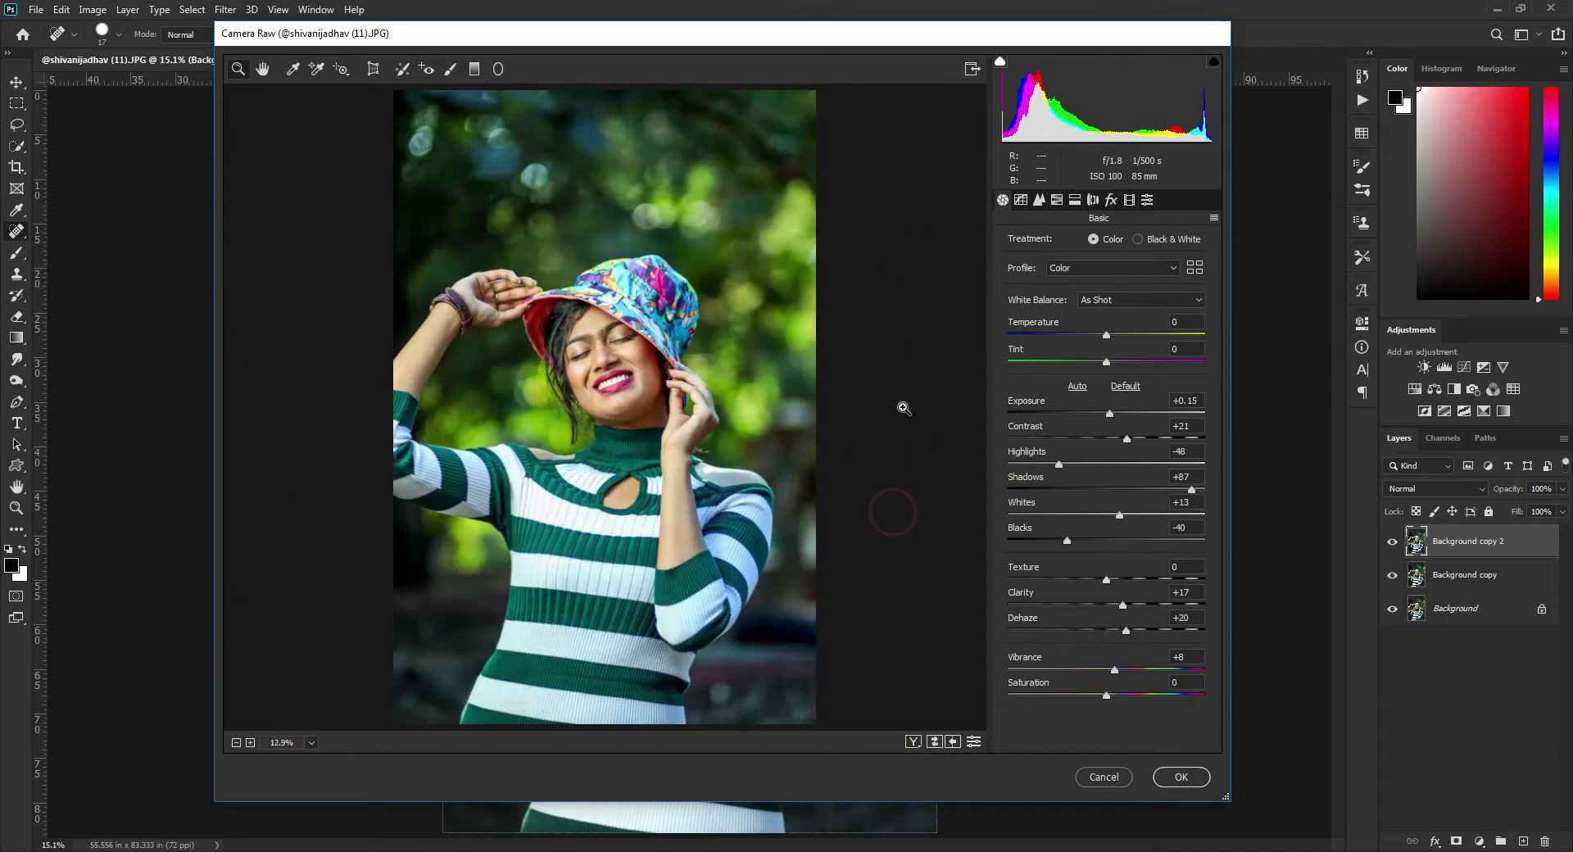
# Add point-curve control points and lift the tone curve's black point to output 30
pyautogui.click(1022, 200)
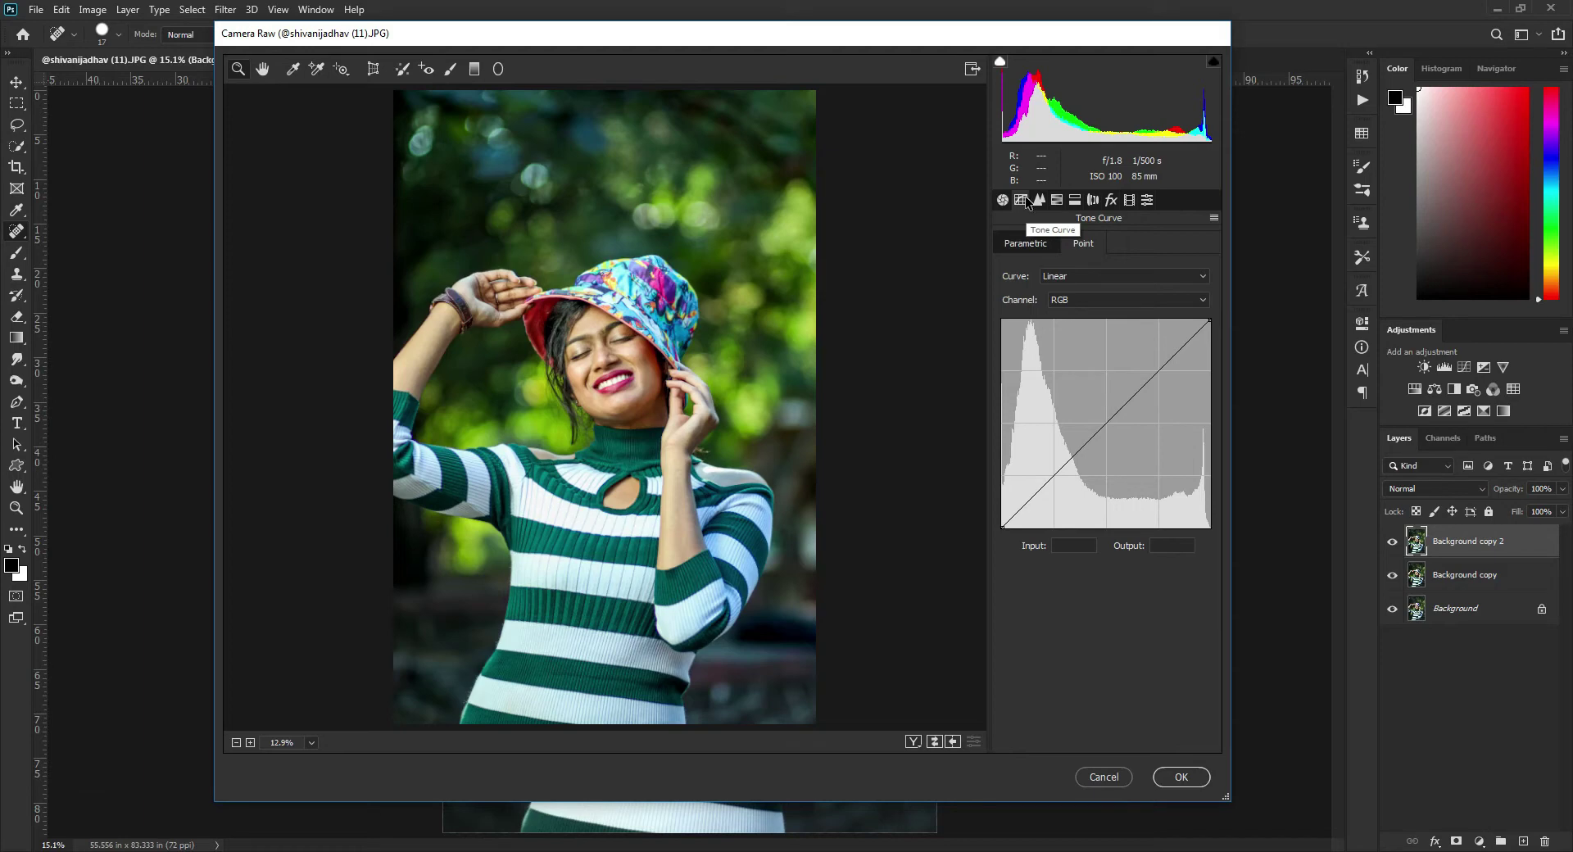
pyautogui.click(1160, 372)
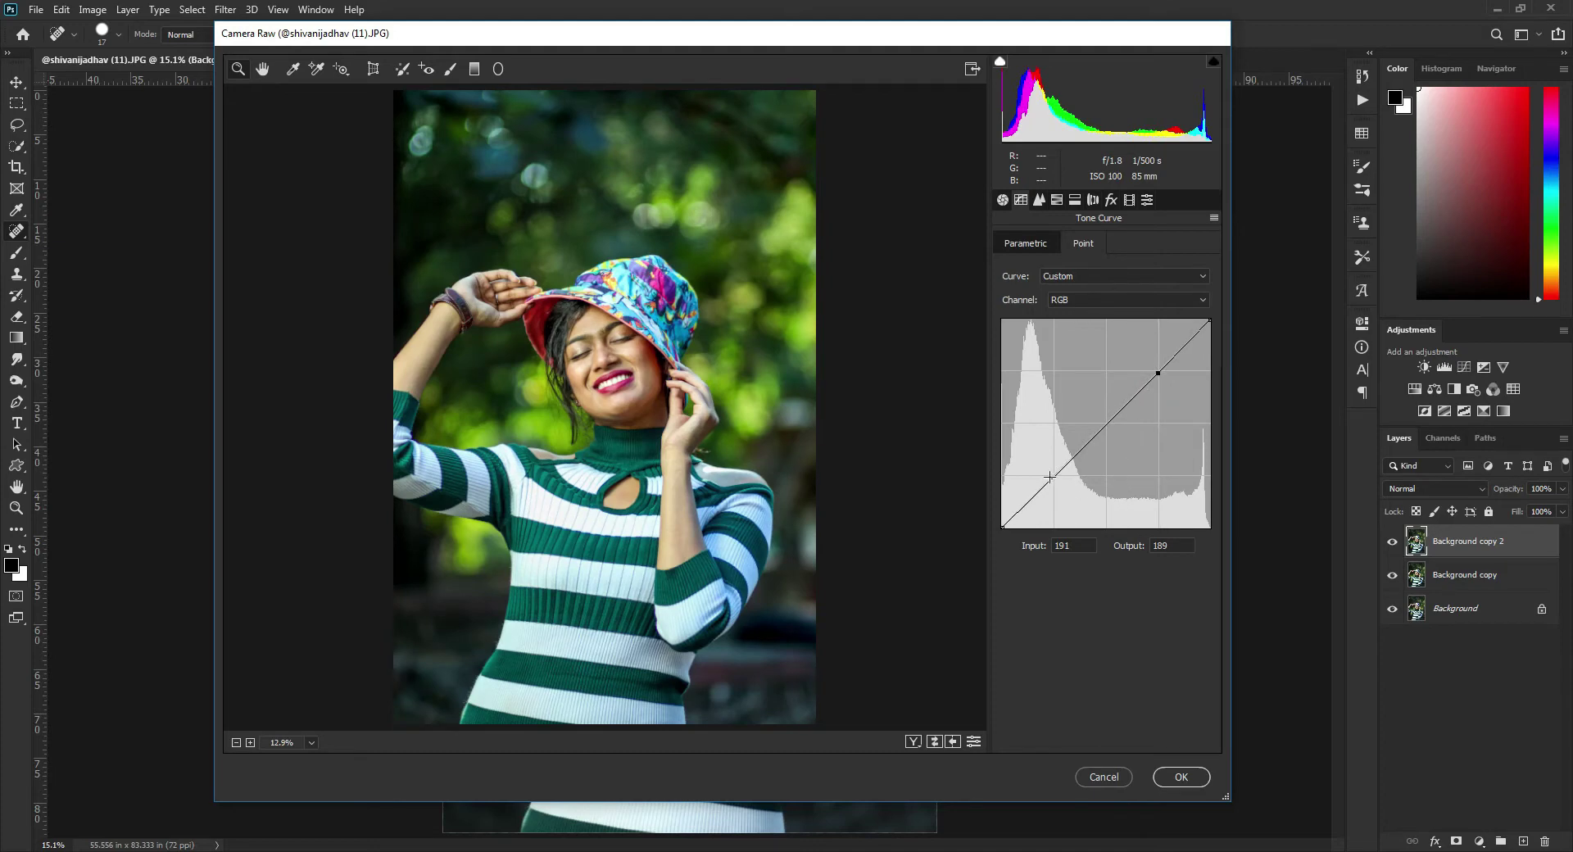
pyautogui.moveTo(1052, 477); pyautogui.dragTo(1055, 476)
pyautogui.moveTo(1004, 527); pyautogui.dragTo(1001, 507)
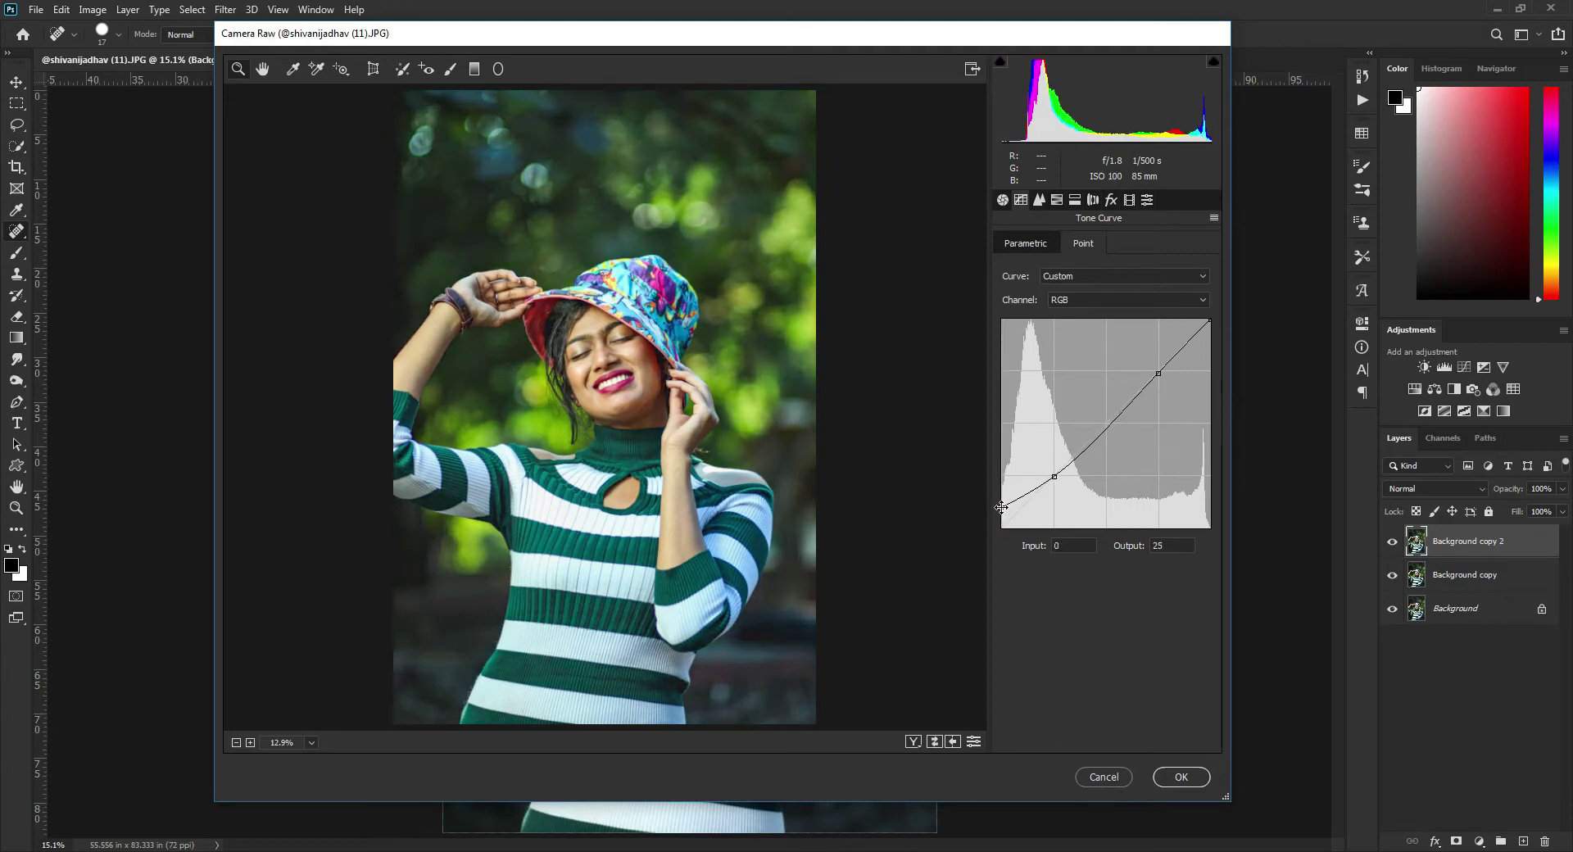
pyautogui.moveTo(1001, 507); pyautogui.dragTo(1000, 503)
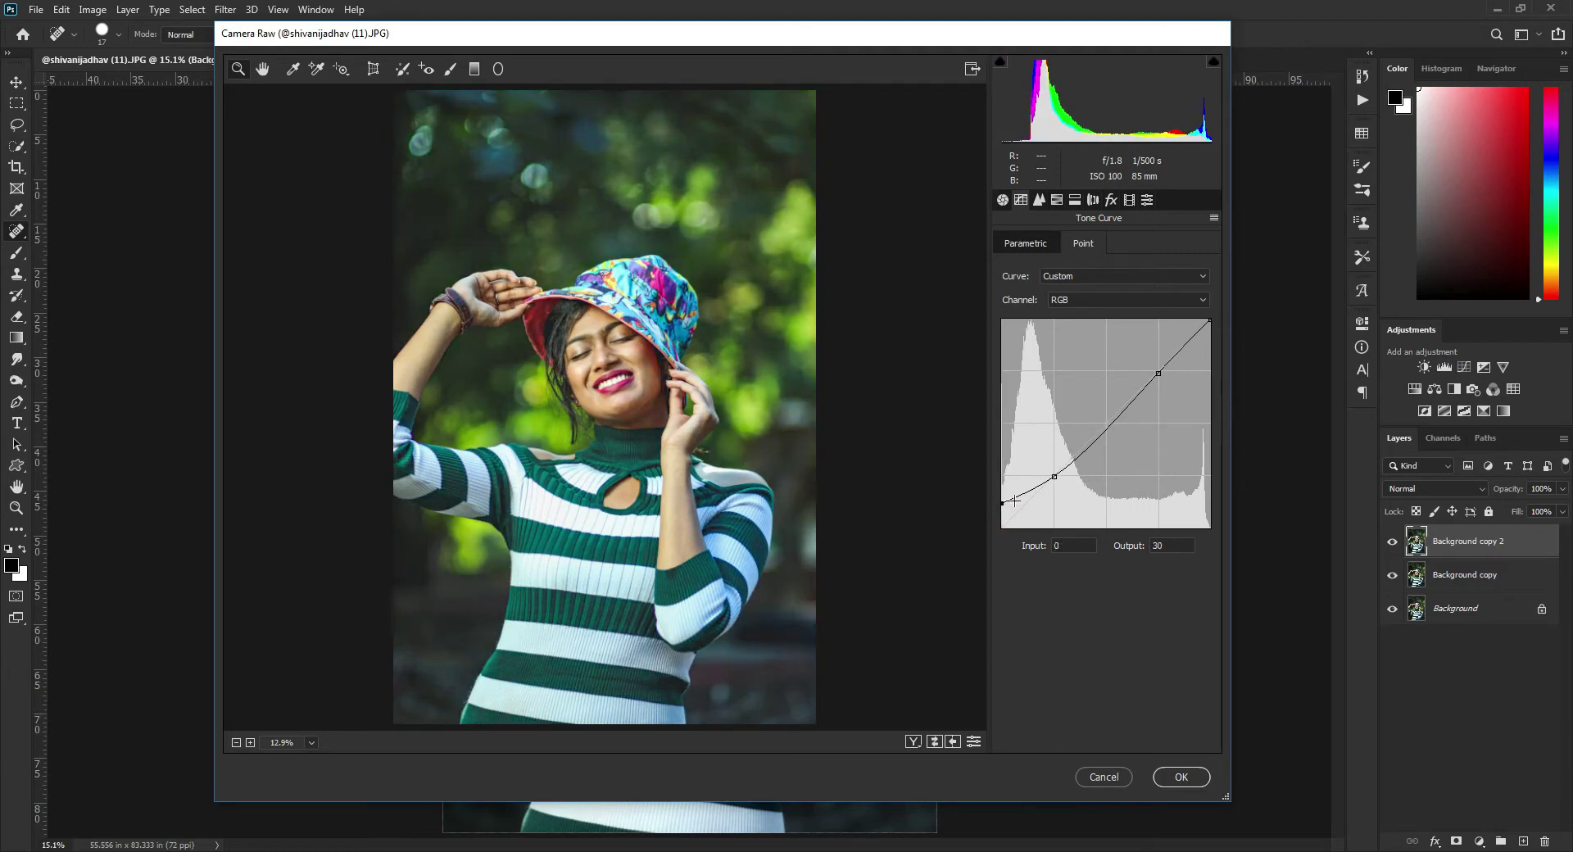
pyautogui.click(1208, 323)
# On the Blue channel curve, add a midpoint and raise the black point to output 6
pyautogui.click(1099, 299)
pyautogui.click(1085, 351)
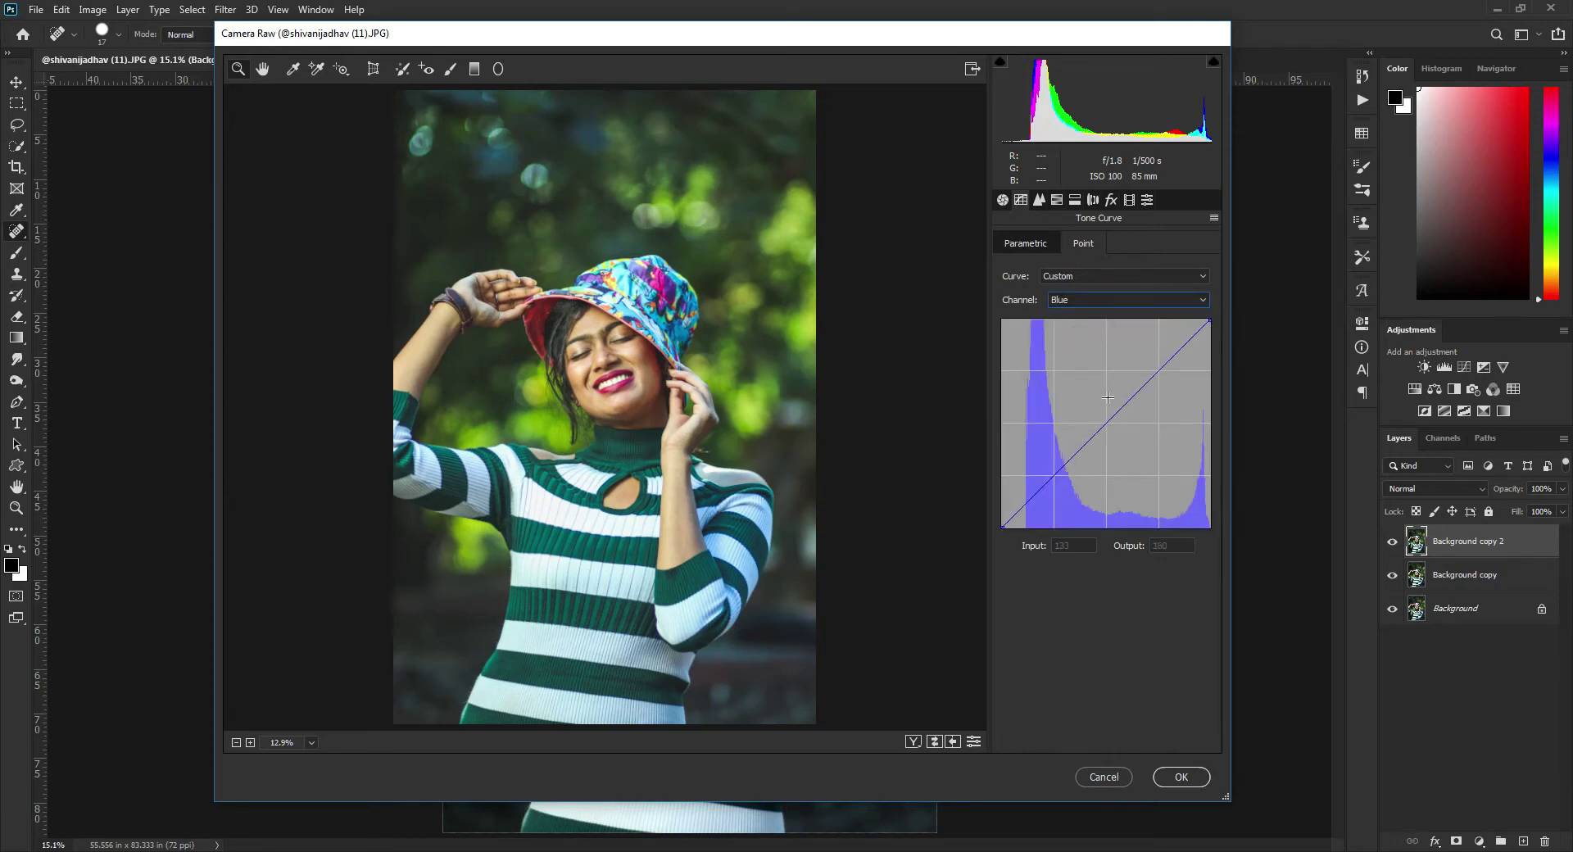
pyautogui.click(1072, 459)
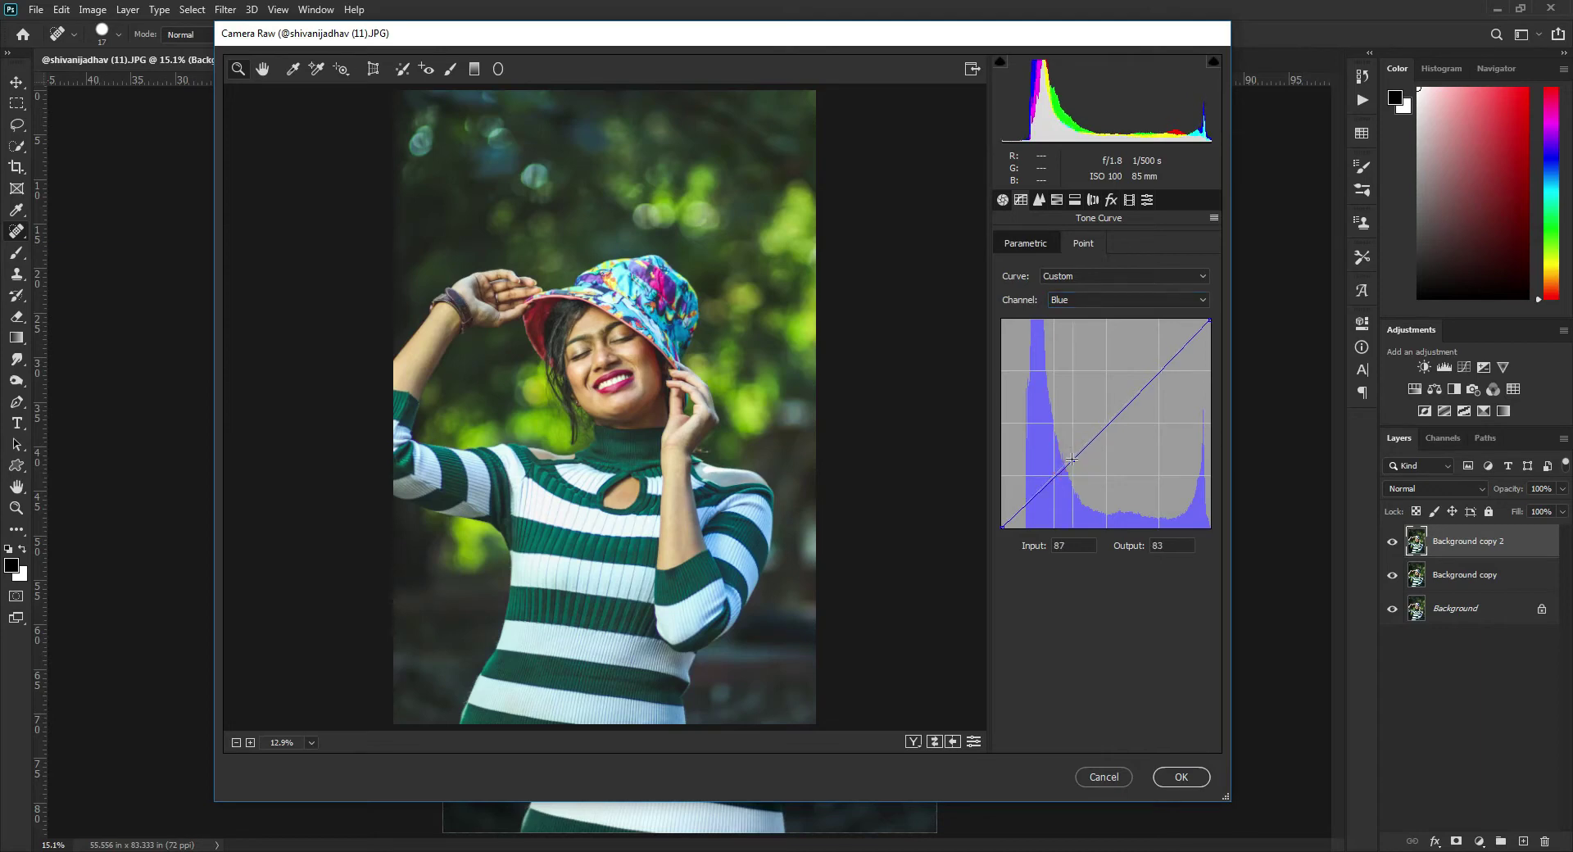
pyautogui.moveTo(1072, 459); pyautogui.dragTo(1068, 458)
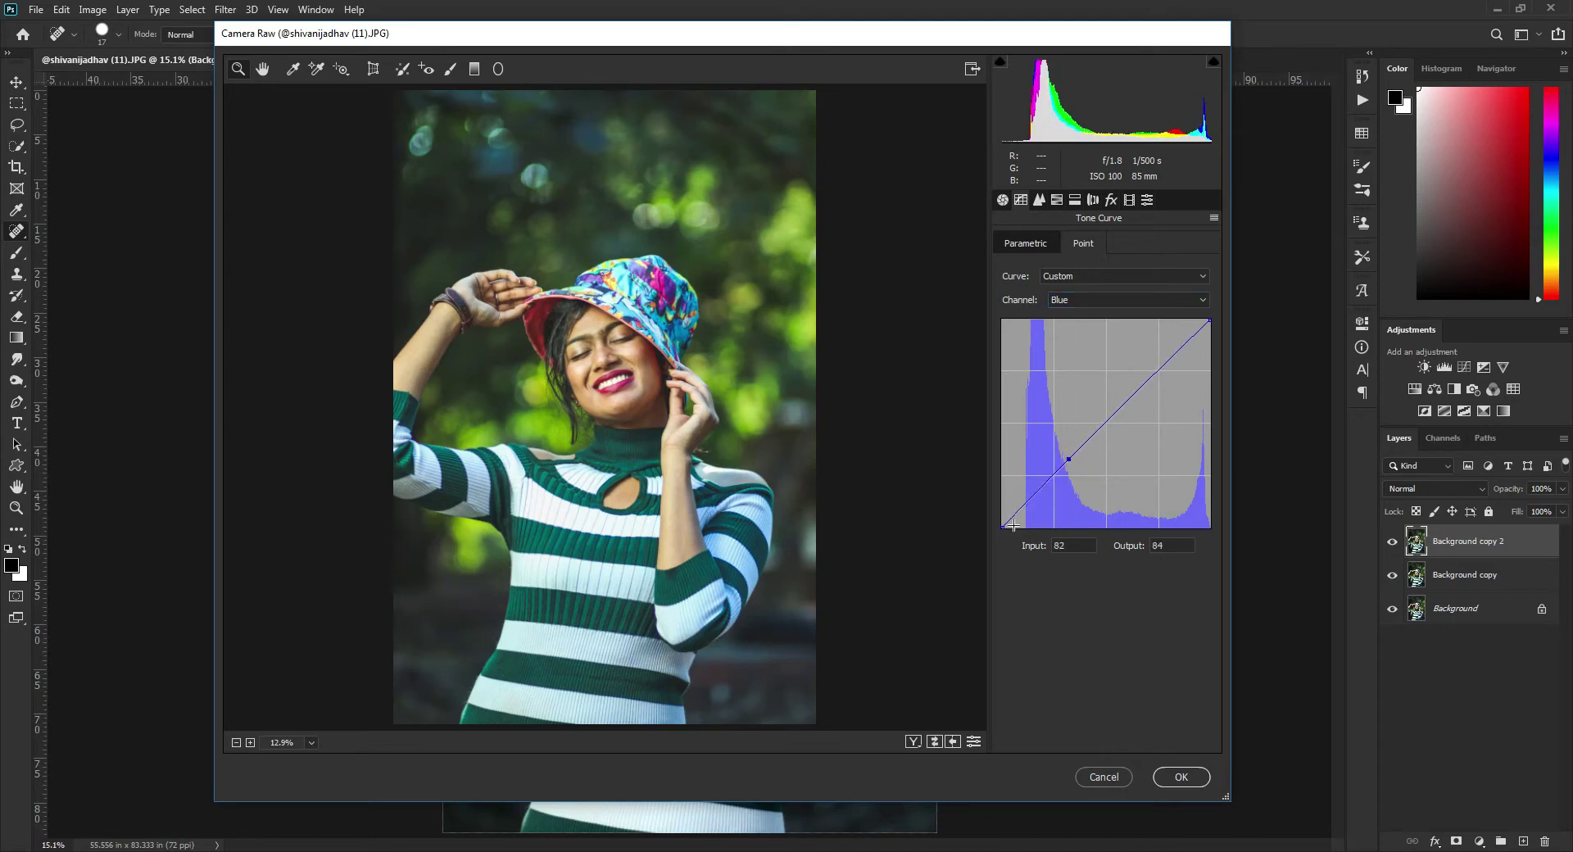
pyautogui.moveTo(1007, 527); pyautogui.dragTo(999, 525)
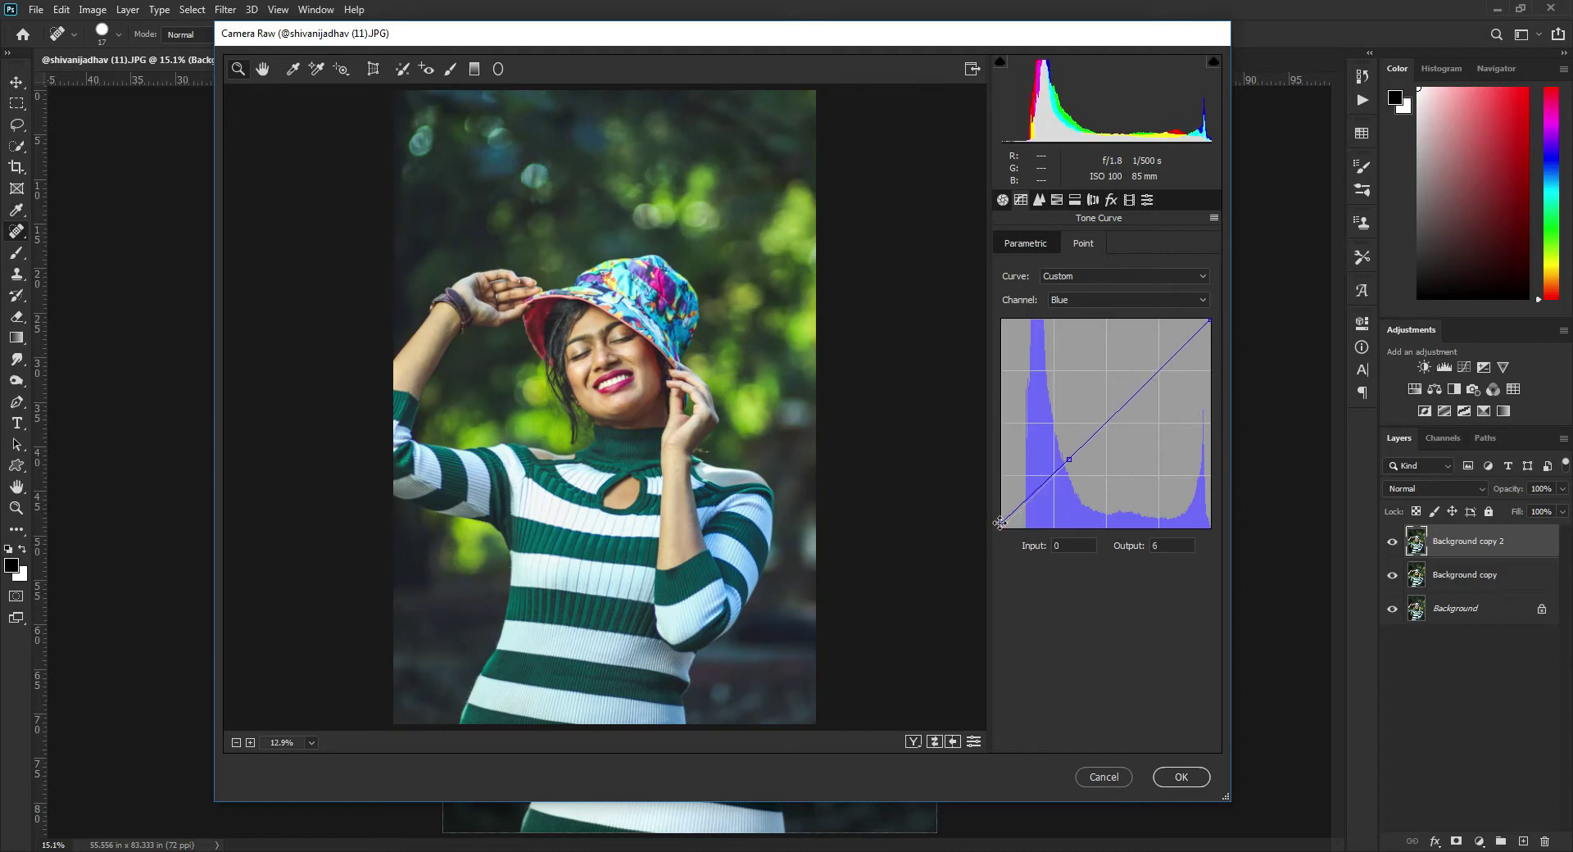
pyautogui.click(1039, 199)
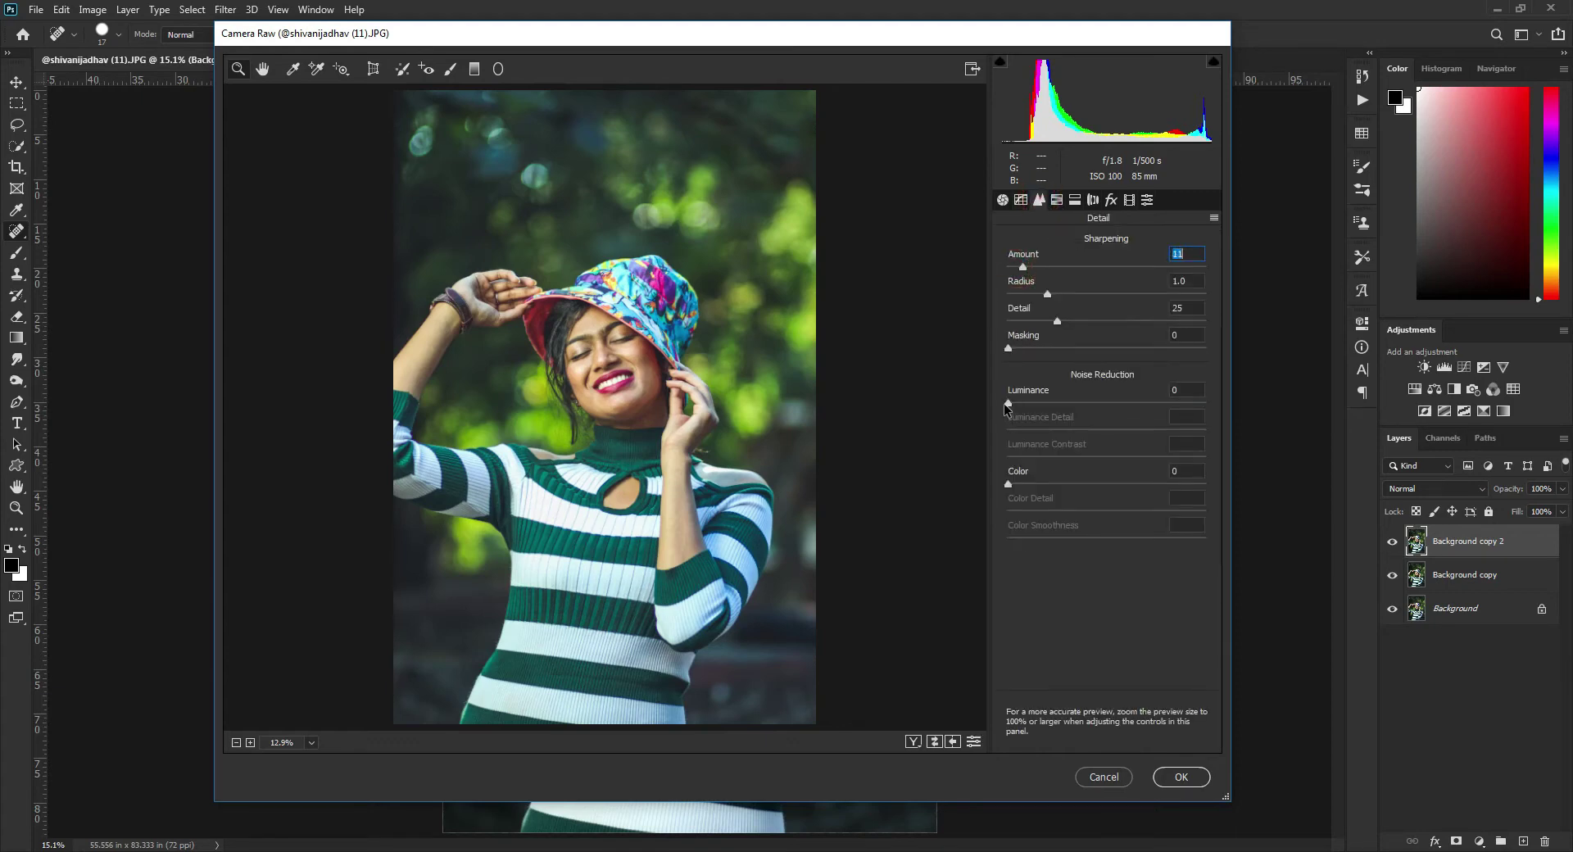
# Apply some luminance noise reduction and boost Reds saturation to +69, with Oranges at −33
pyautogui.click(1010, 403)
pyautogui.click(1057, 200)
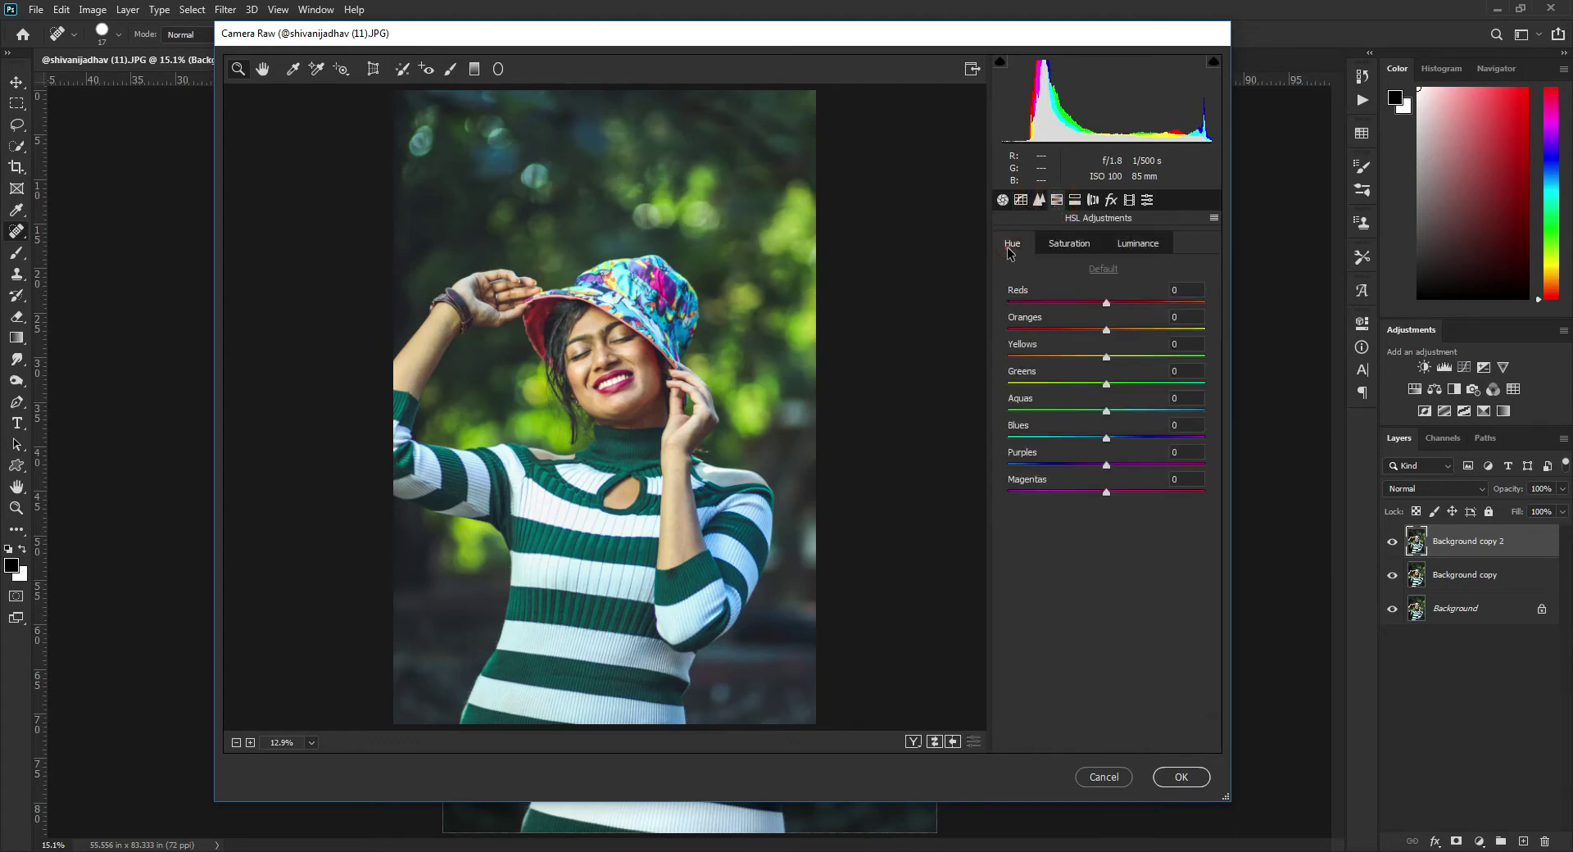
pyautogui.click(1061, 251)
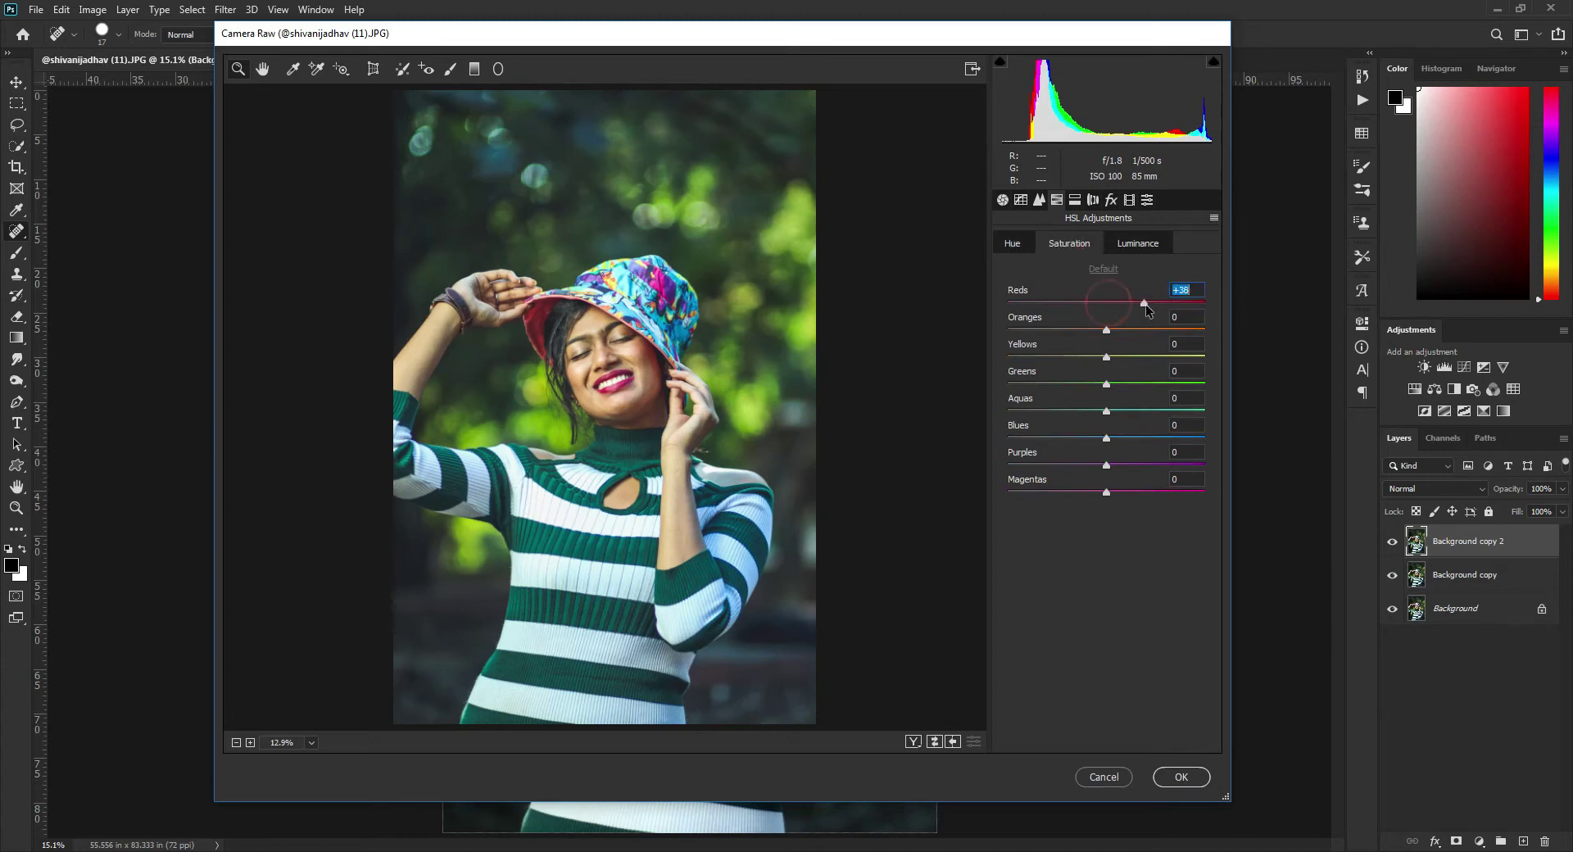
pyautogui.moveTo(1164, 305); pyautogui.dragTo(1056, 306)
pyautogui.moveTo(1158, 315); pyautogui.dragTo(1175, 315)
pyautogui.moveTo(1177, 305); pyautogui.dragTo(1079, 330)
# Set saturation Yellows −67, Greens −100, Aquas +18 and Blues −58
pyautogui.click(1106, 356)
pyautogui.moveTo(1048, 358); pyautogui.dragTo(1036, 358)
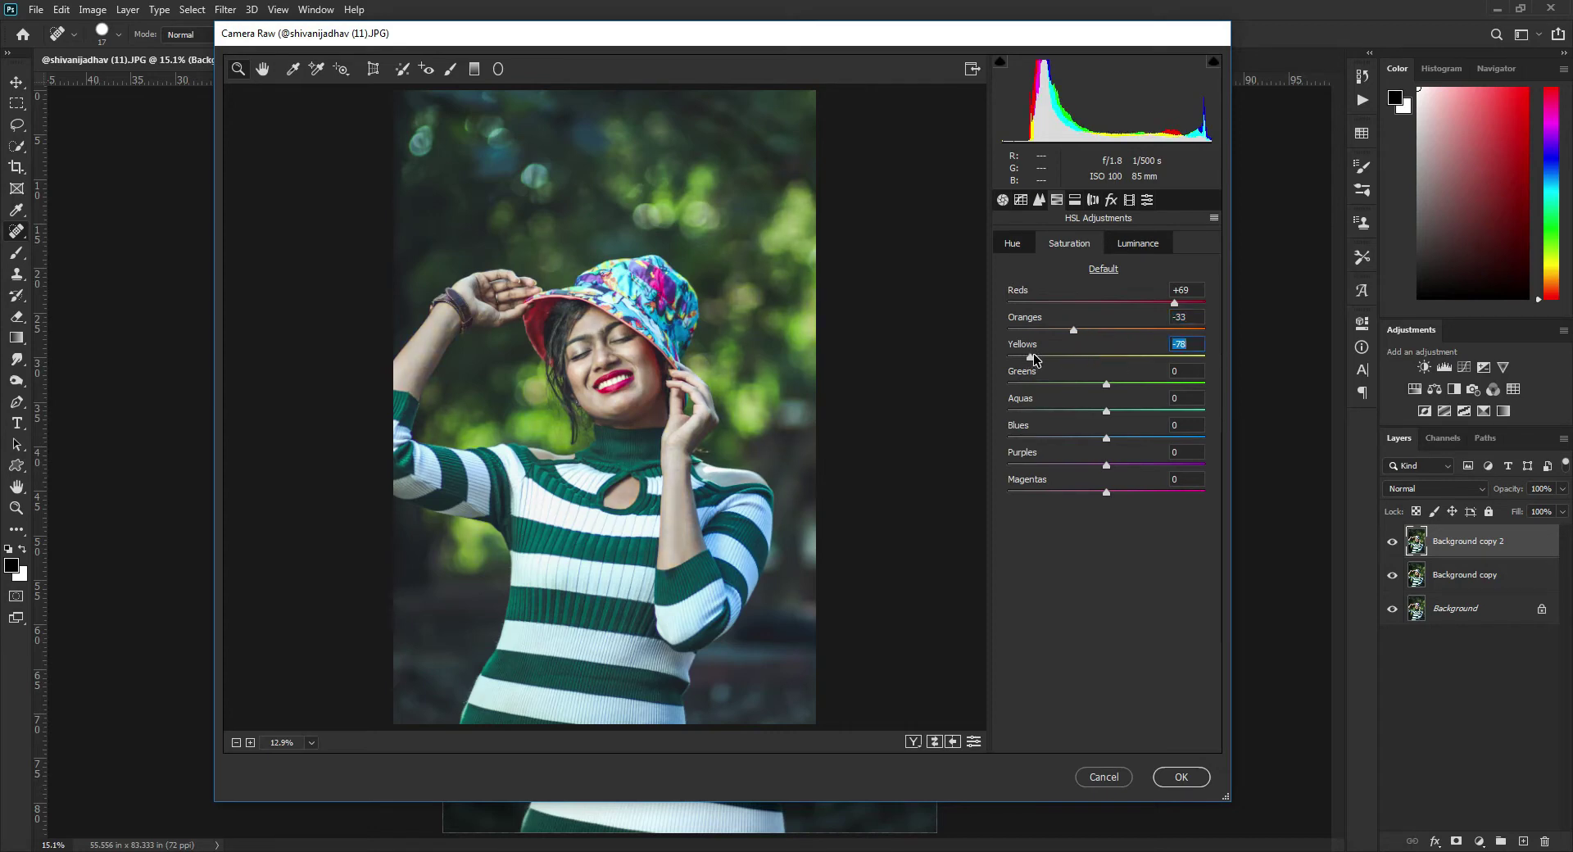
pyautogui.moveTo(1035, 359); pyautogui.dragTo(1159, 361)
pyautogui.moveTo(1046, 357); pyautogui.dragTo(1004, 385)
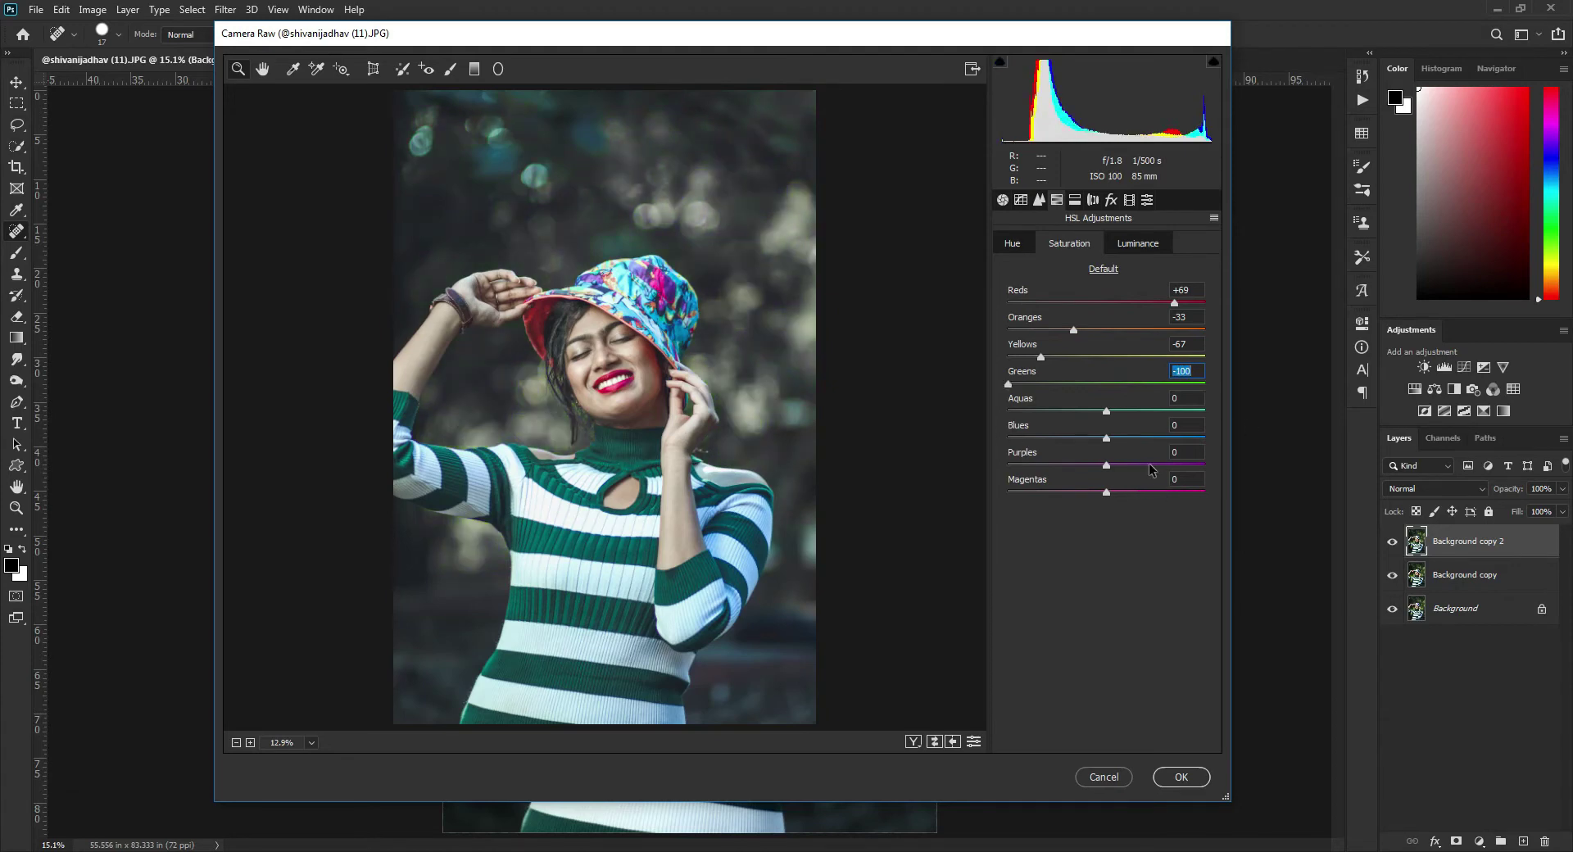
pyautogui.moveTo(1106, 411)
pyautogui.mouseDown()
pyautogui.moveTo(1148, 411)
pyautogui.moveTo(1123, 441)
pyautogui.moveTo(1051, 436)
pyautogui.moveTo(1144, 482)
pyautogui.moveTo(1108, 483)
pyautogui.mouseUp()
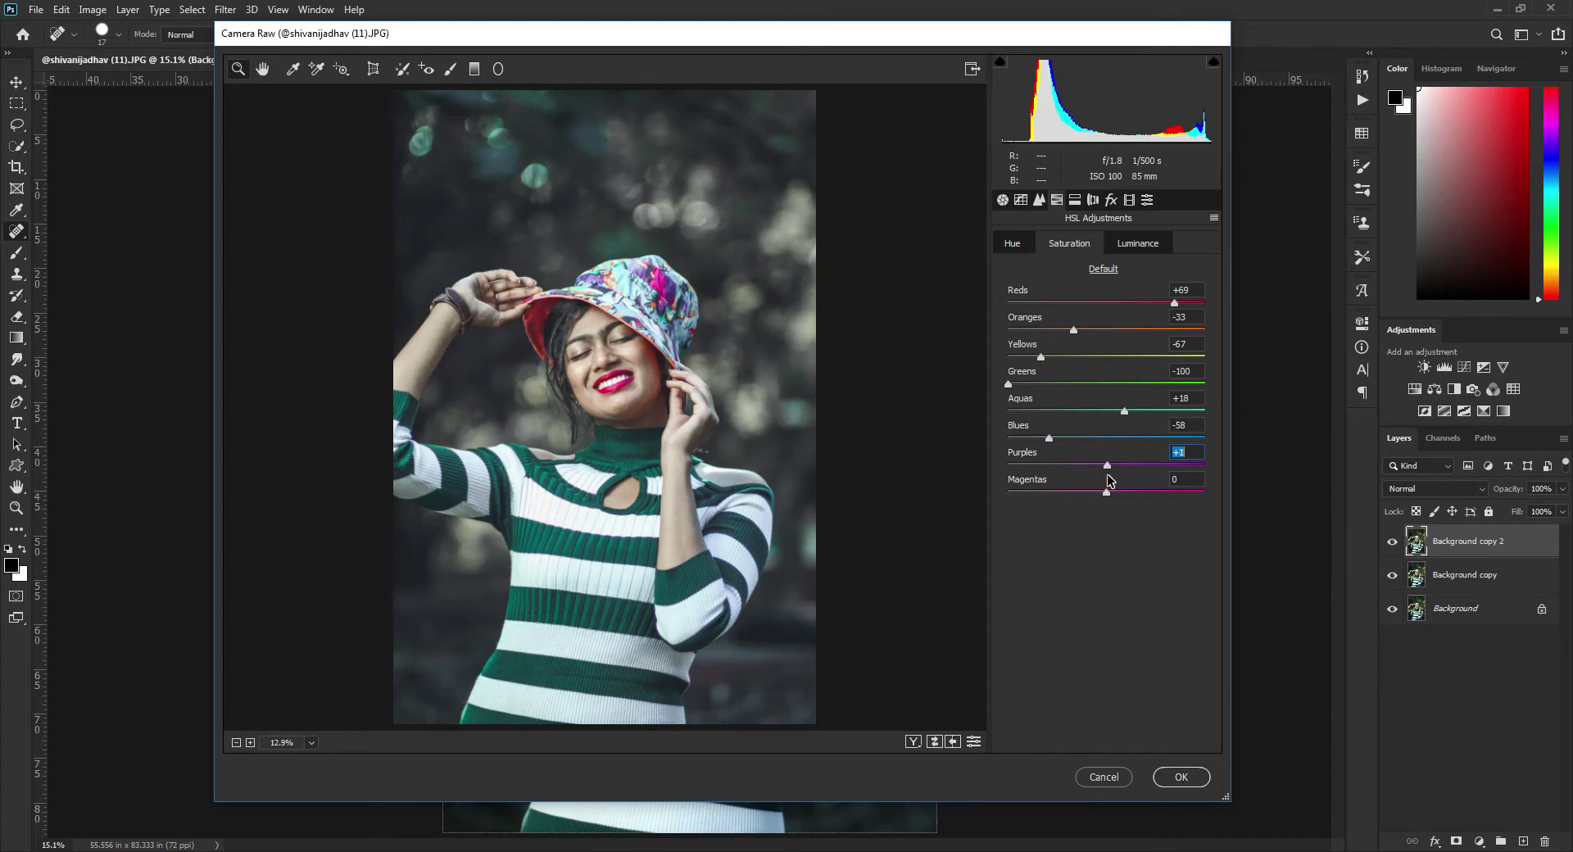
pyautogui.click(1132, 244)
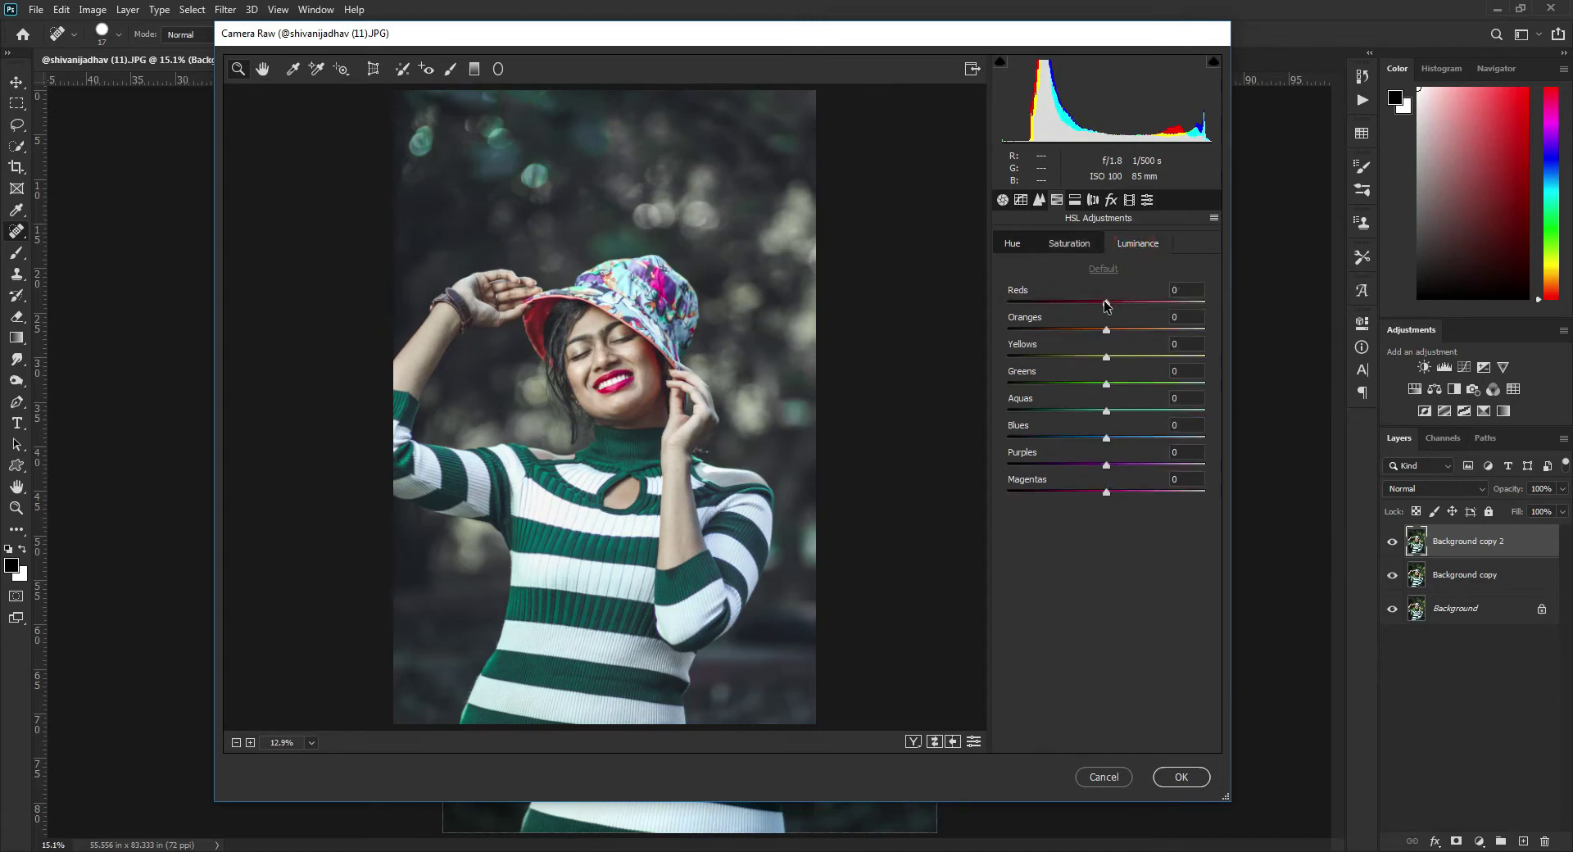
# Set luminance Reds +3, Oranges +14, Yellows −9, Greens −93, Aquas +4, Blues −17, Purples +3
pyautogui.moveTo(1106, 303); pyautogui.dragTo(1112, 306)
pyautogui.moveTo(1106, 329); pyautogui.dragTo(1126, 329)
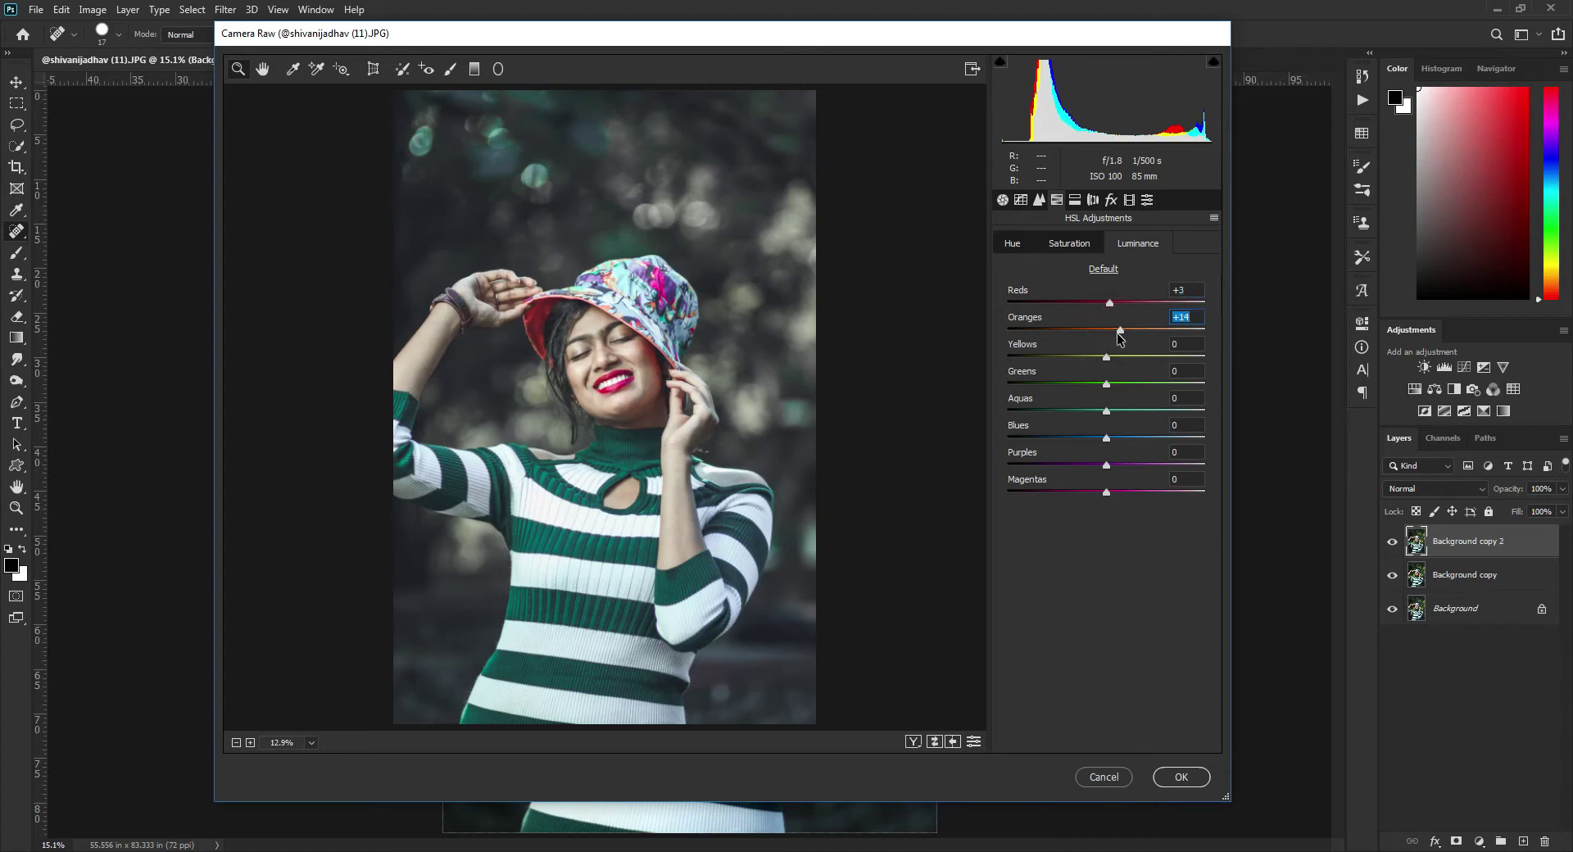
pyautogui.moveTo(1106, 358)
pyautogui.mouseDown()
pyautogui.moveTo(1105, 381)
pyautogui.moveTo(1018, 384)
pyautogui.mouseUp()
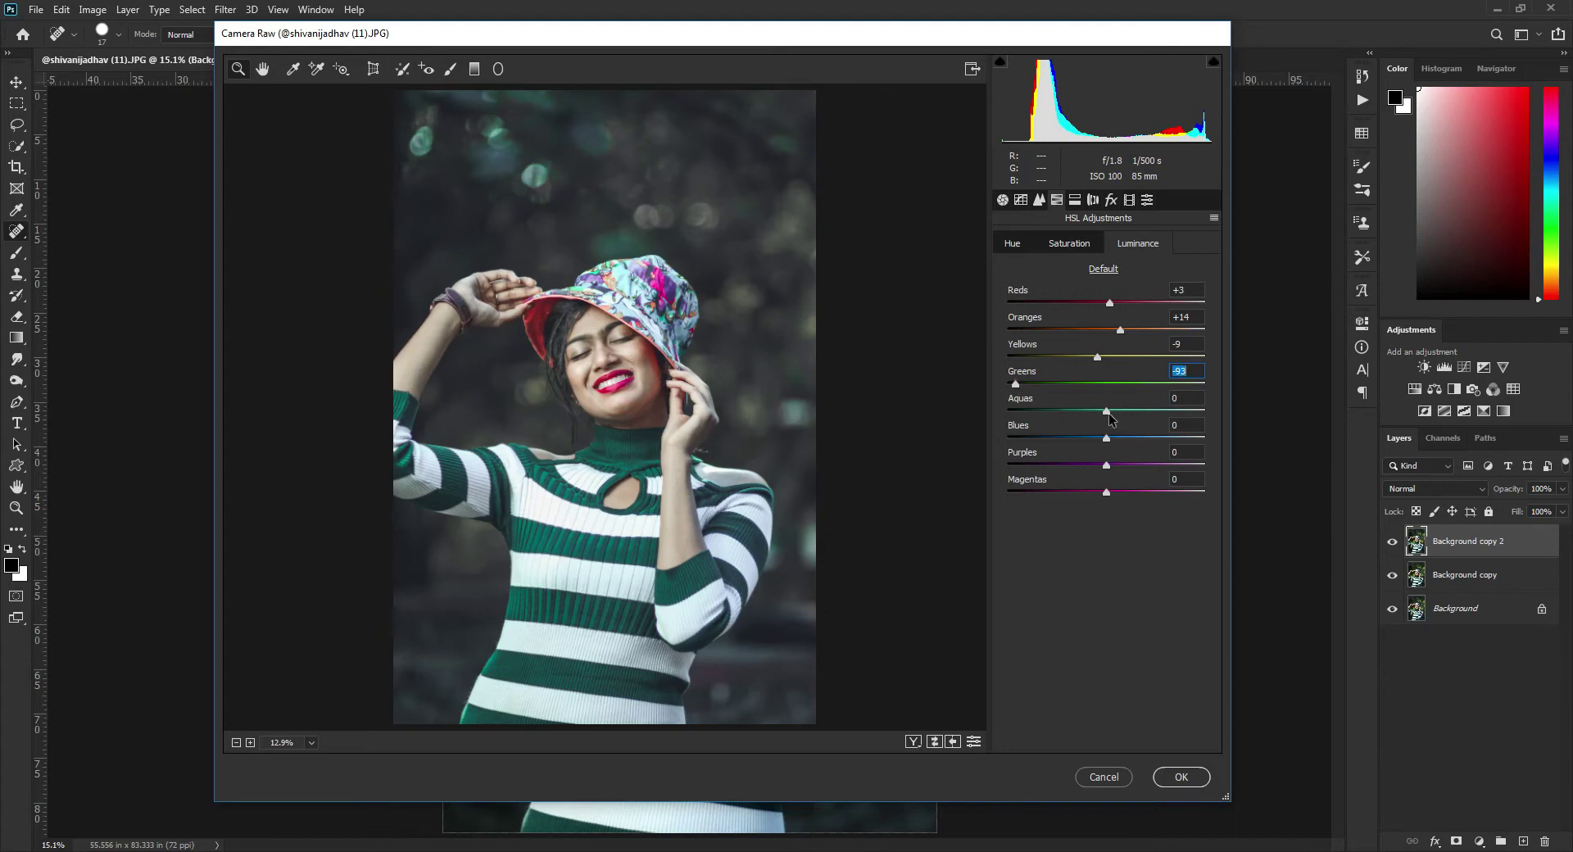
pyautogui.moveTo(1106, 410)
pyautogui.mouseDown()
pyautogui.moveTo(1167, 411)
pyautogui.moveTo(1118, 427)
pyautogui.mouseUp()
pyautogui.moveTo(1106, 438)
pyautogui.mouseDown()
pyautogui.moveTo(1076, 439)
pyautogui.moveTo(1090, 438)
pyautogui.mouseUp()
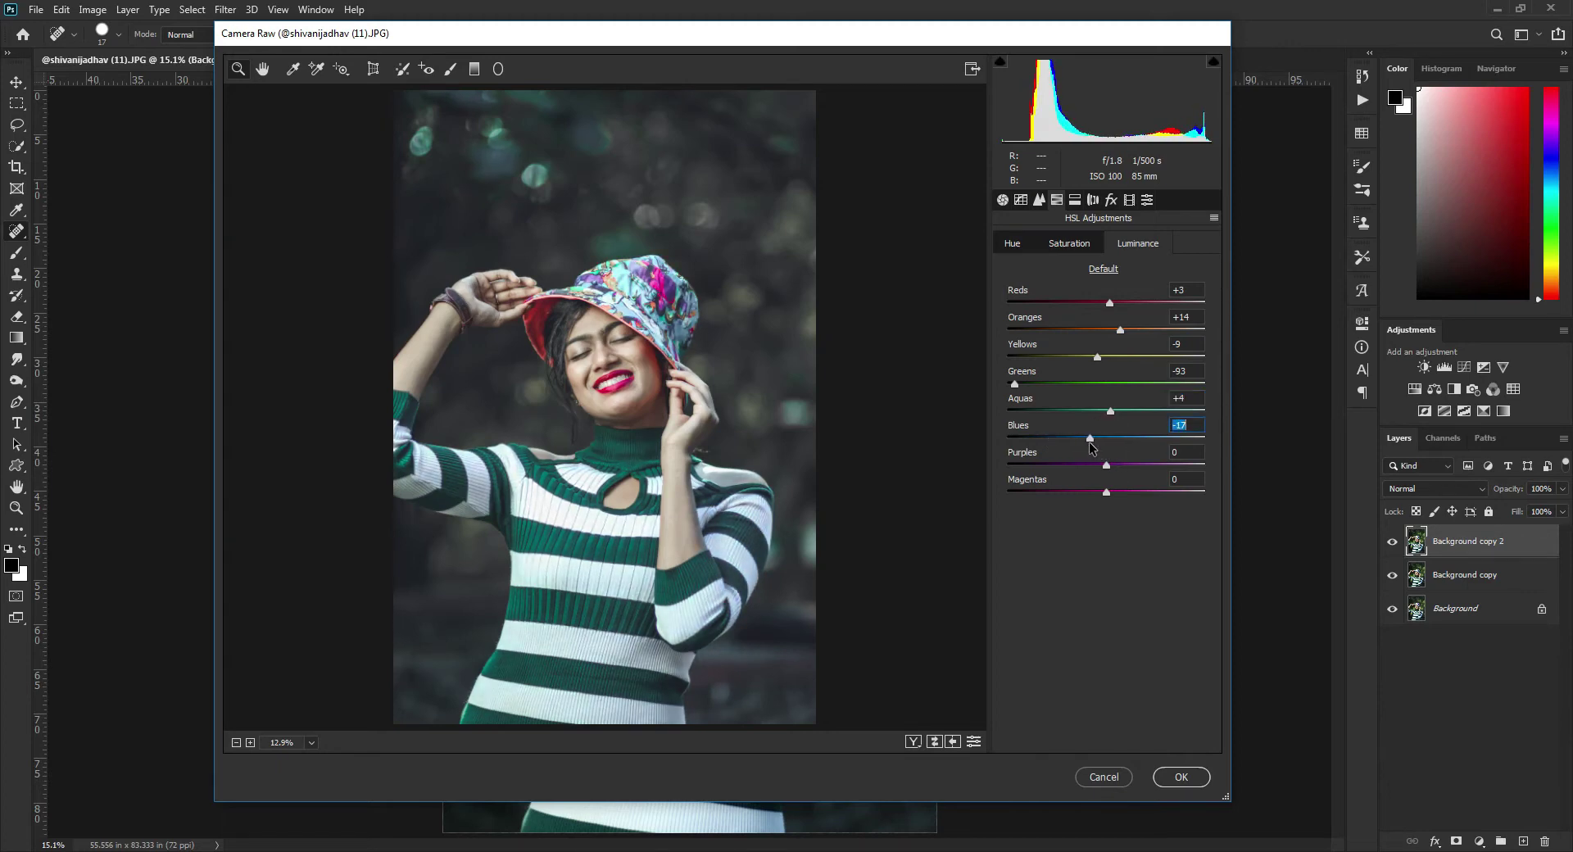
pyautogui.moveTo(1106, 465); pyautogui.dragTo(1110, 466)
# Add a split tone: highlights hue 57, saturation 6, plus a faint greenish shadow tint
pyautogui.click(1075, 200)
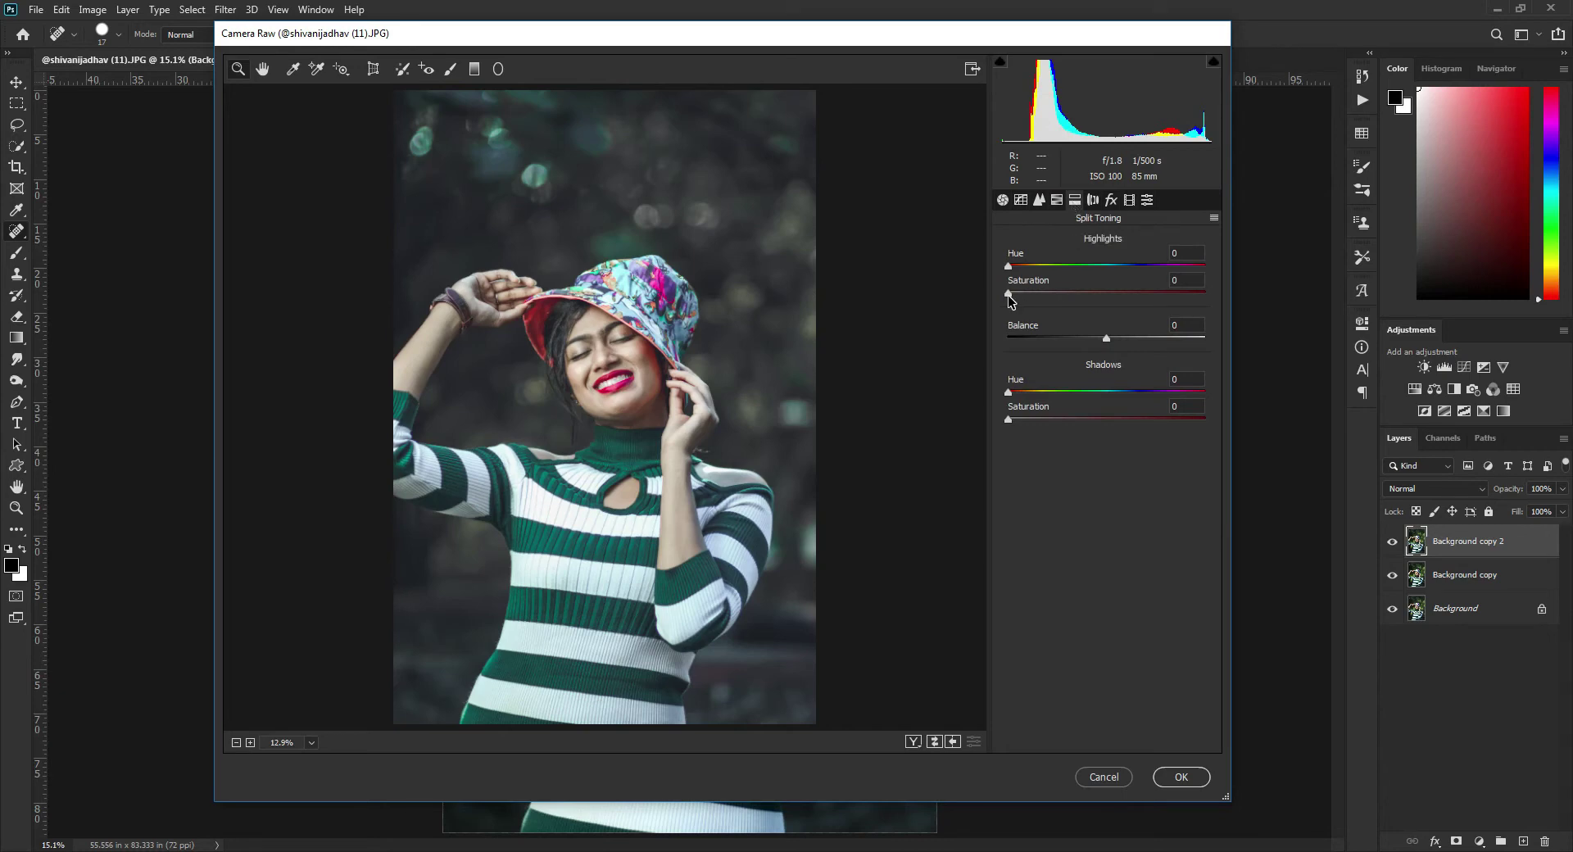
pyautogui.moveTo(1009, 293); pyautogui.dragTo(1020, 292)
pyautogui.moveTo(1011, 268); pyautogui.dragTo(1047, 282)
pyautogui.click(1013, 419)
pyautogui.moveTo(1010, 398)
pyautogui.mouseDown()
pyautogui.moveTo(1113, 394)
pyautogui.moveTo(980, 410)
pyautogui.moveTo(1004, 419)
pyautogui.mouseUp()
# Add a post-crop vignette with amount −15, midpoint 36 and feather 73
pyautogui.click(1111, 199)
pyautogui.moveTo(1107, 413)
pyautogui.mouseDown()
pyautogui.moveTo(1086, 413)
pyautogui.moveTo(1078, 439)
pyautogui.mouseUp()
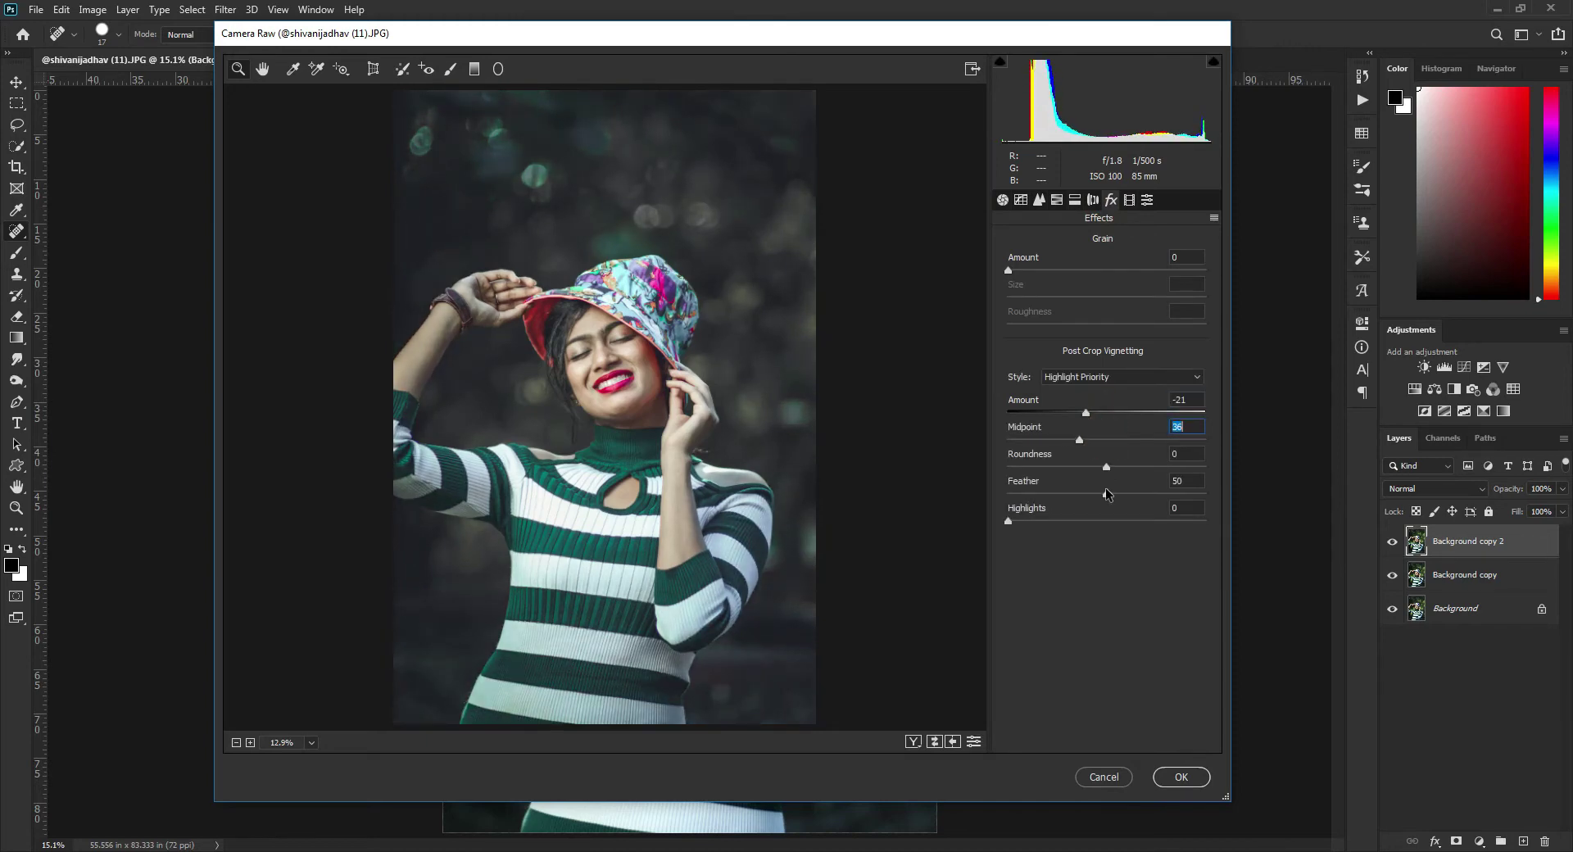
pyautogui.moveTo(1106, 494); pyautogui.dragTo(1151, 494)
pyautogui.moveTo(1085, 413); pyautogui.dragTo(1091, 413)
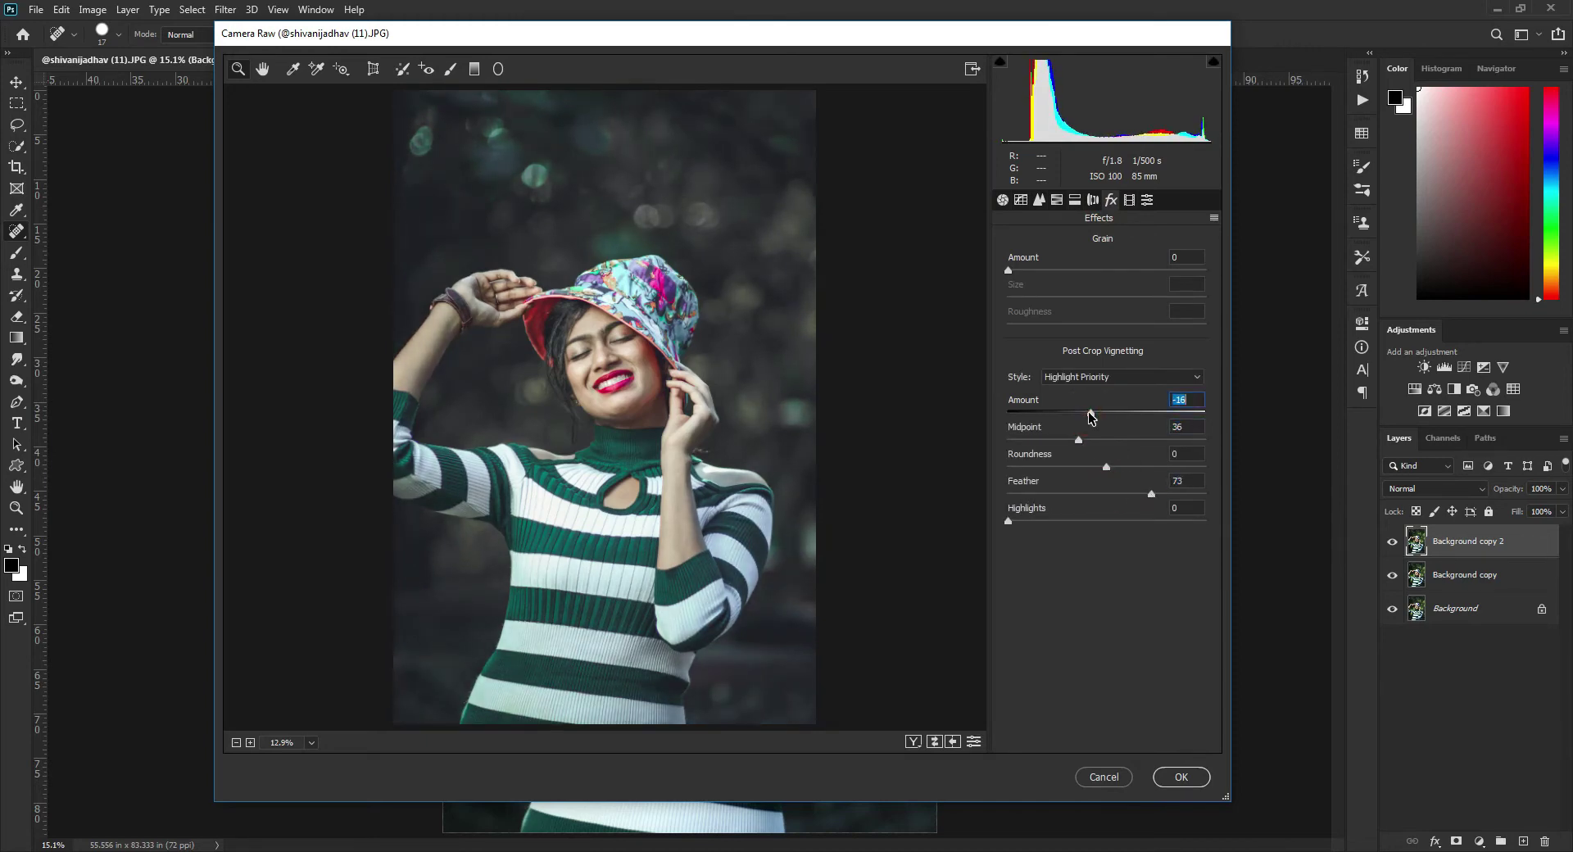
# Set calibration primaries hue/saturation: Red +40/+23, Green +33/−30, Blue −43/−31
pyautogui.click(1129, 200)
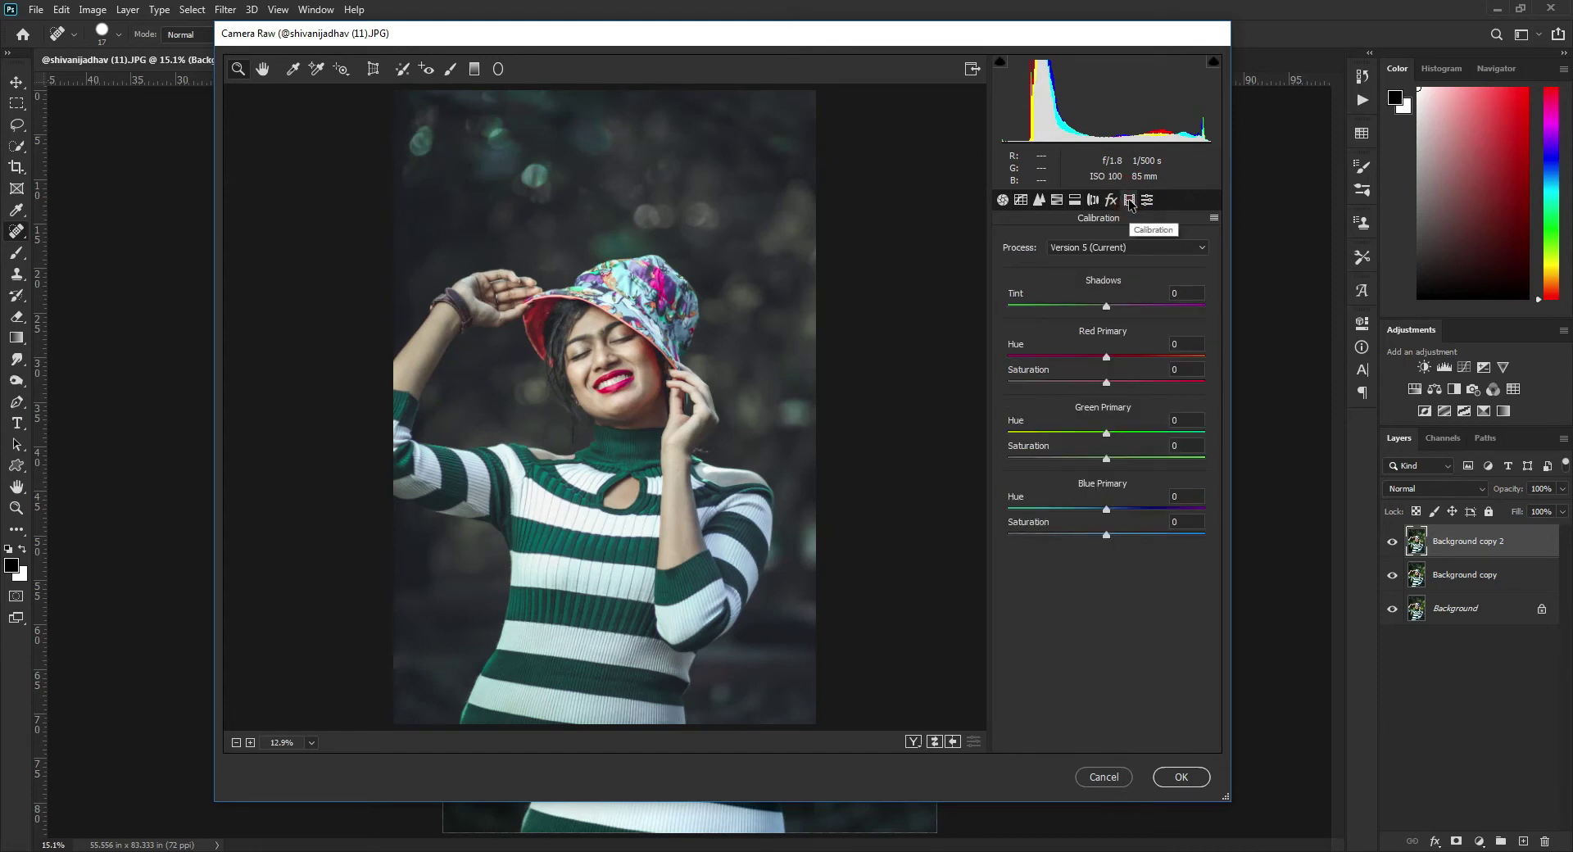
pyautogui.moveTo(1105, 356)
pyautogui.mouseDown()
pyautogui.moveTo(1047, 355)
pyautogui.moveTo(1135, 355)
pyautogui.mouseUp()
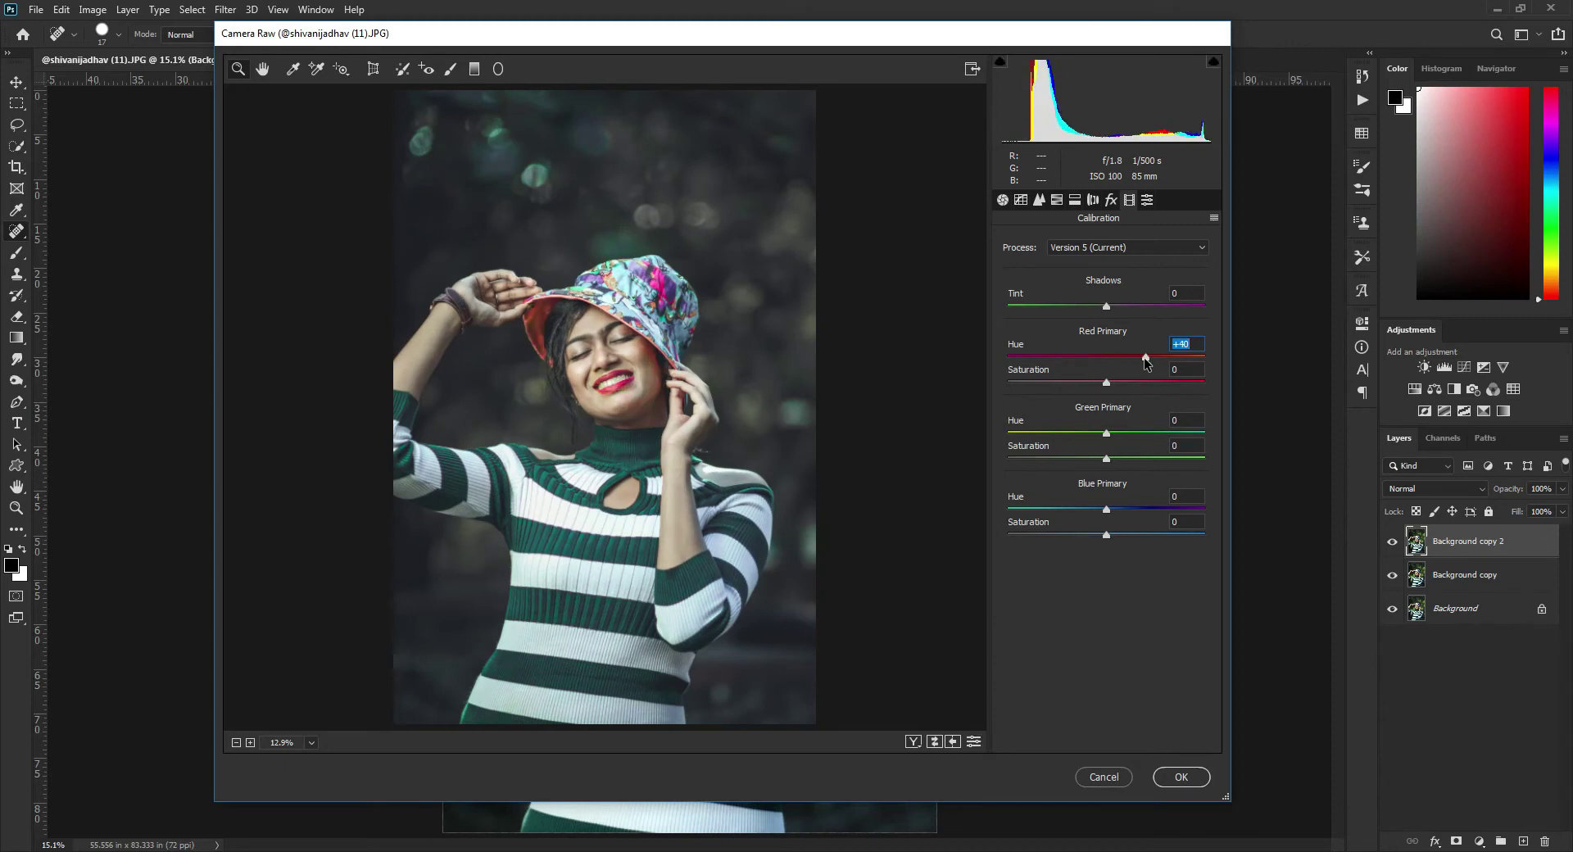
pyautogui.moveTo(1106, 382); pyautogui.dragTo(1126, 384)
pyautogui.moveTo(1106, 433)
pyautogui.mouseDown()
pyautogui.moveTo(1059, 433)
pyautogui.moveTo(1136, 462)
pyautogui.mouseUp()
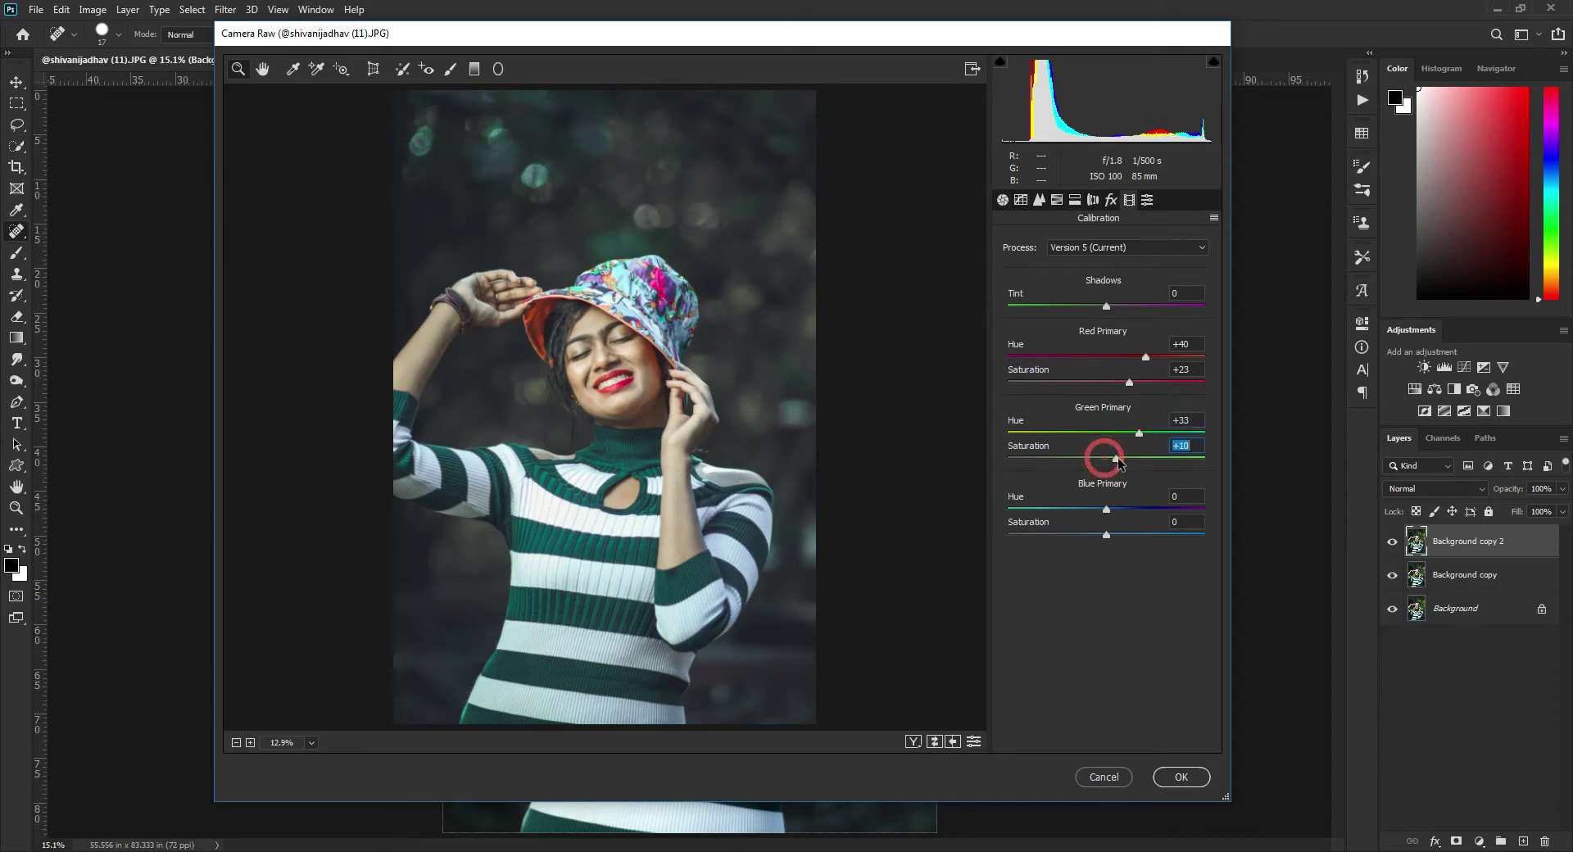
pyautogui.moveTo(1106, 458)
pyautogui.mouseDown()
pyautogui.moveTo(1171, 477)
pyautogui.moveTo(1081, 479)
pyautogui.mouseUp()
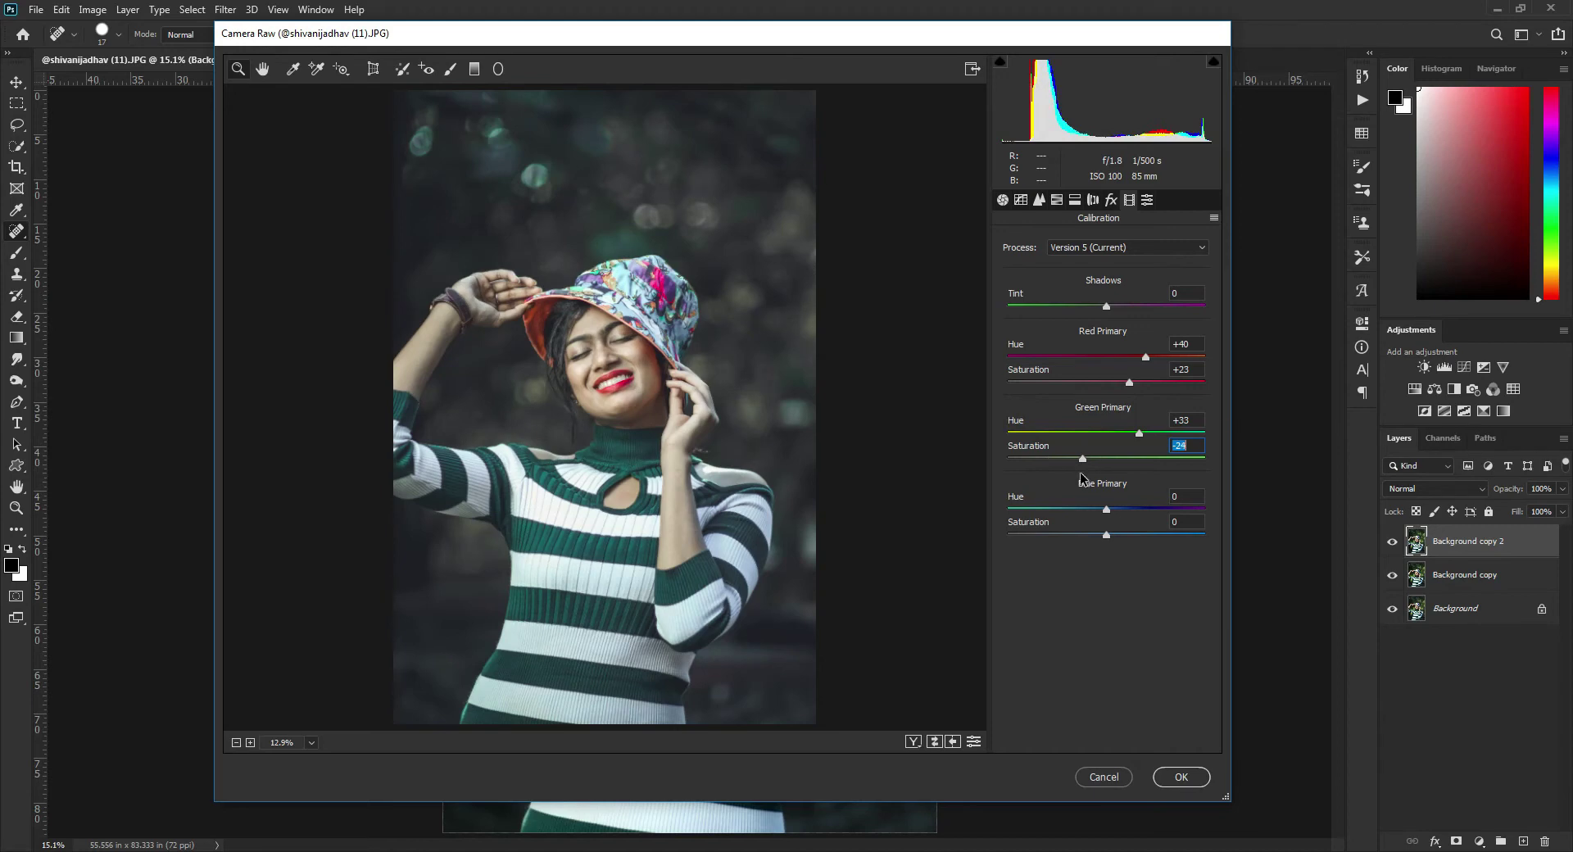
pyautogui.moveTo(1082, 479); pyautogui.dragTo(1078, 479)
pyautogui.moveTo(1107, 512); pyautogui.dragTo(1078, 513)
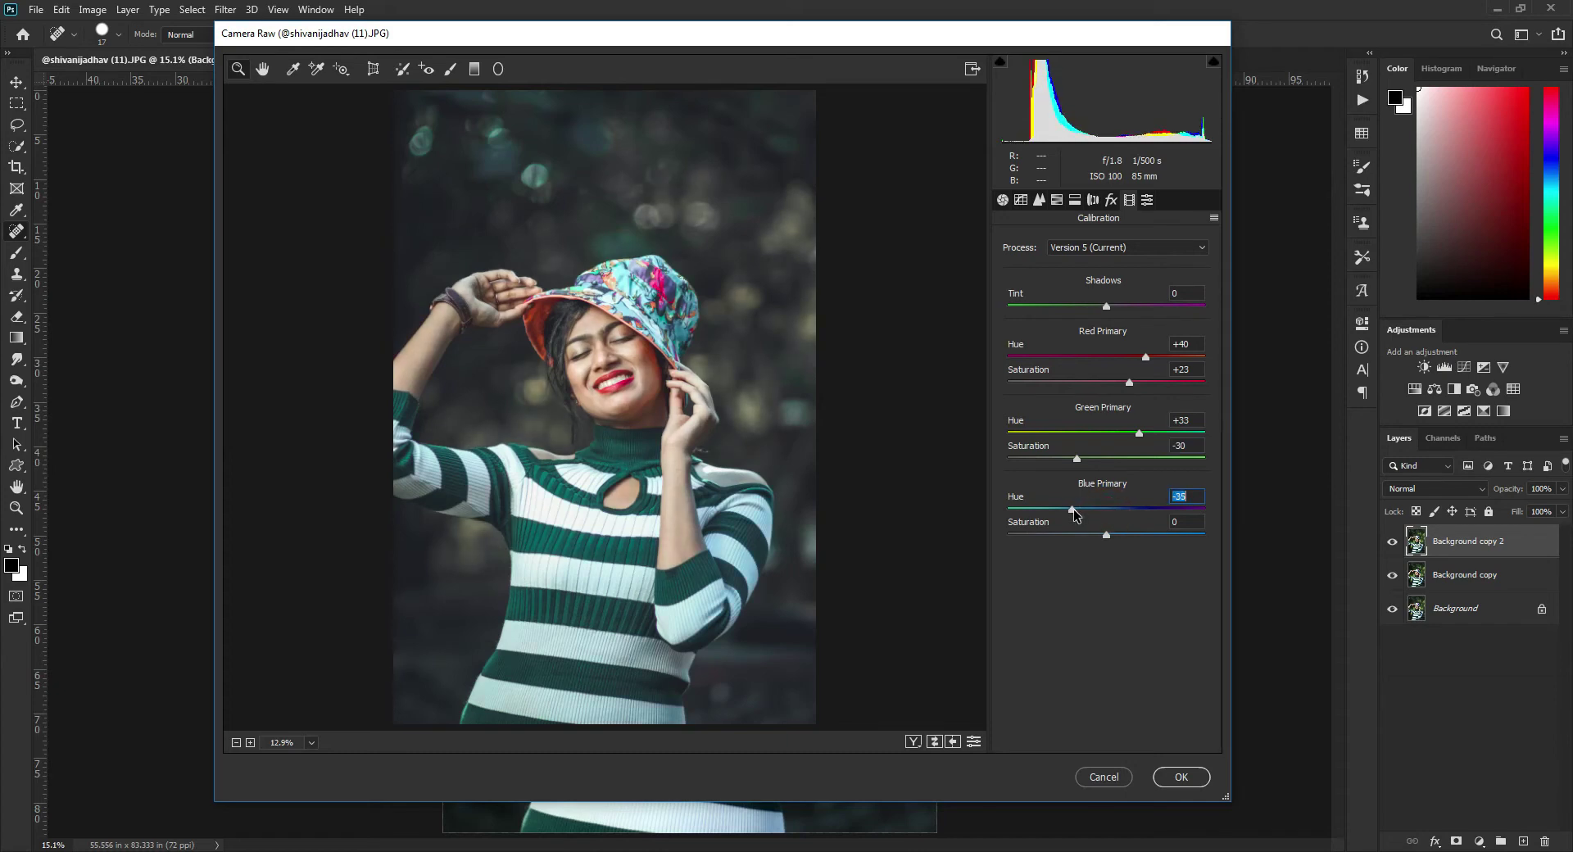
pyautogui.moveTo(1073, 509)
pyautogui.mouseDown()
pyautogui.moveTo(1039, 510)
pyautogui.moveTo(1065, 515)
pyautogui.mouseUp()
pyautogui.moveTo(1107, 536)
pyautogui.mouseDown()
pyautogui.moveTo(1059, 544)
pyautogui.moveTo(1083, 545)
pyautogui.mouseUp()
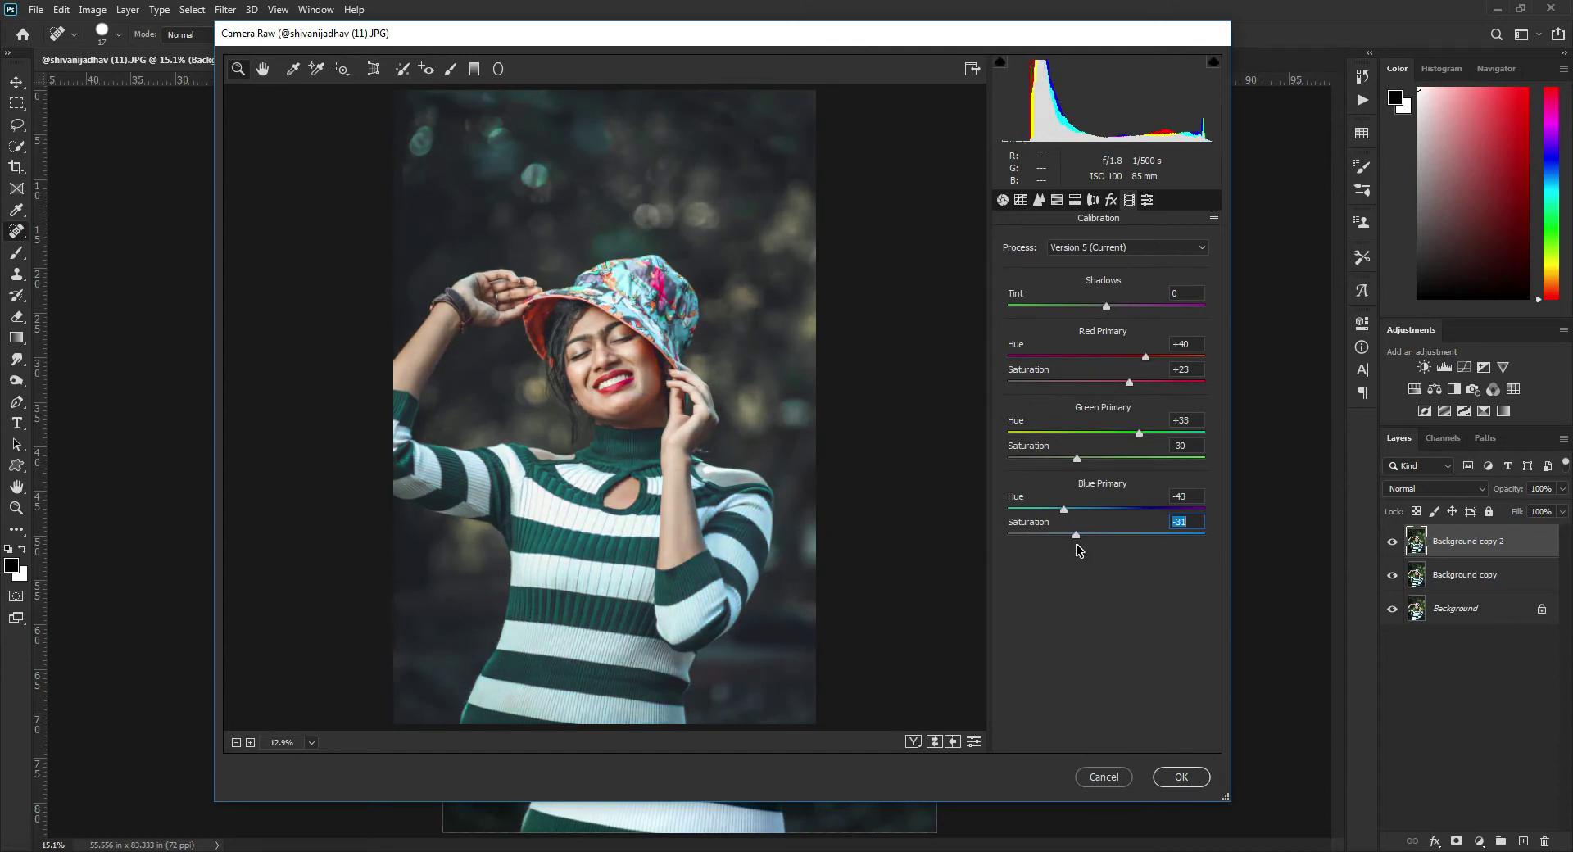
# Compare before and after zoomed on the face, then apply the Camera Raw edits to the layer
pyautogui.click(913, 742)
pyautogui.click(793, 374)
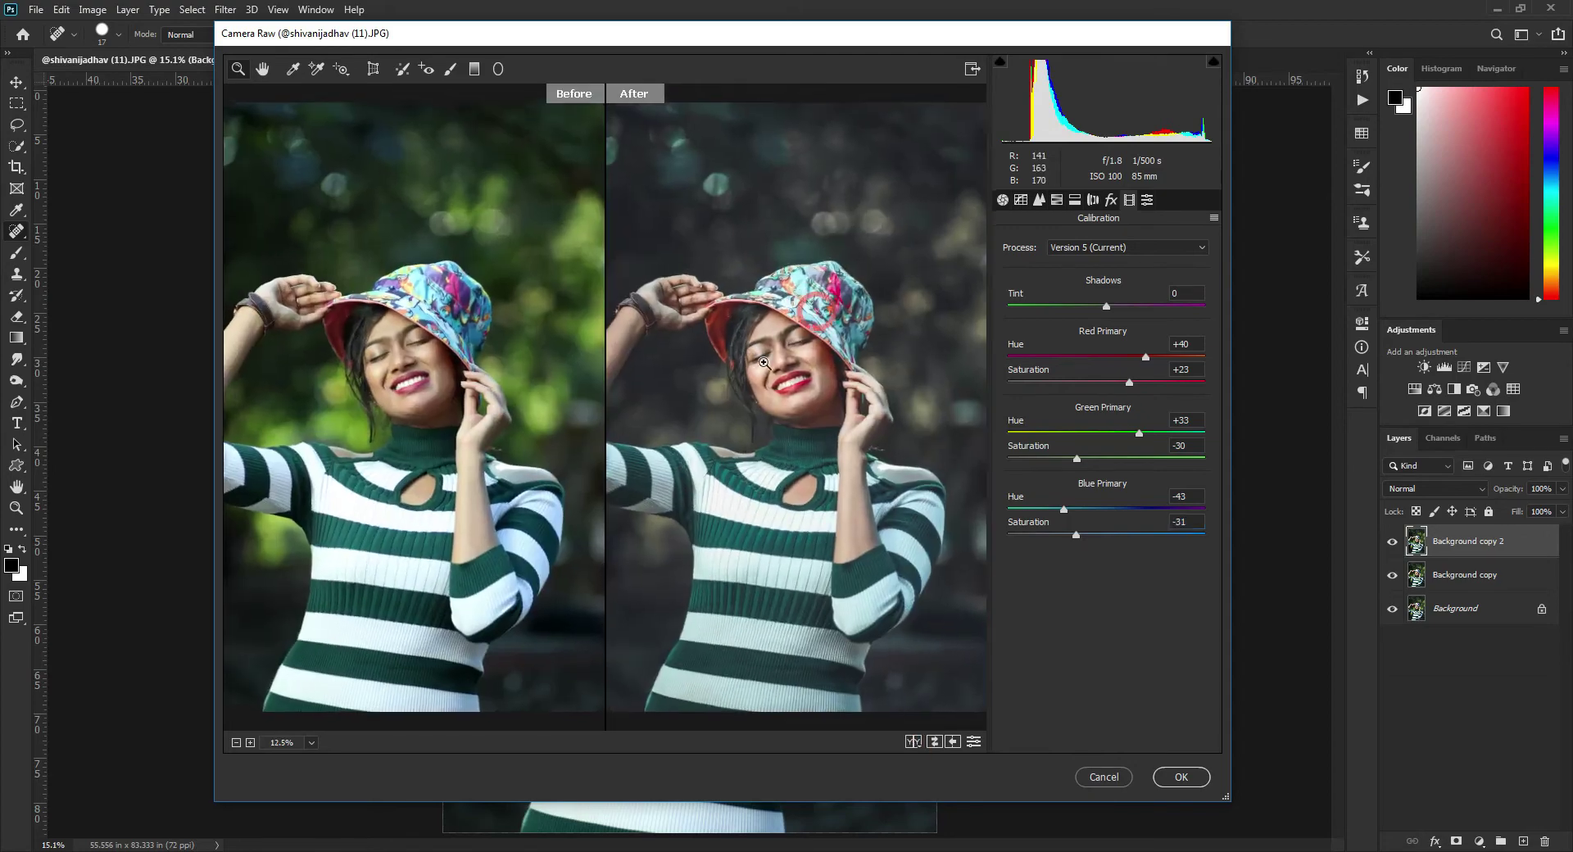
pyautogui.click(793, 374)
pyautogui.click(793, 374)
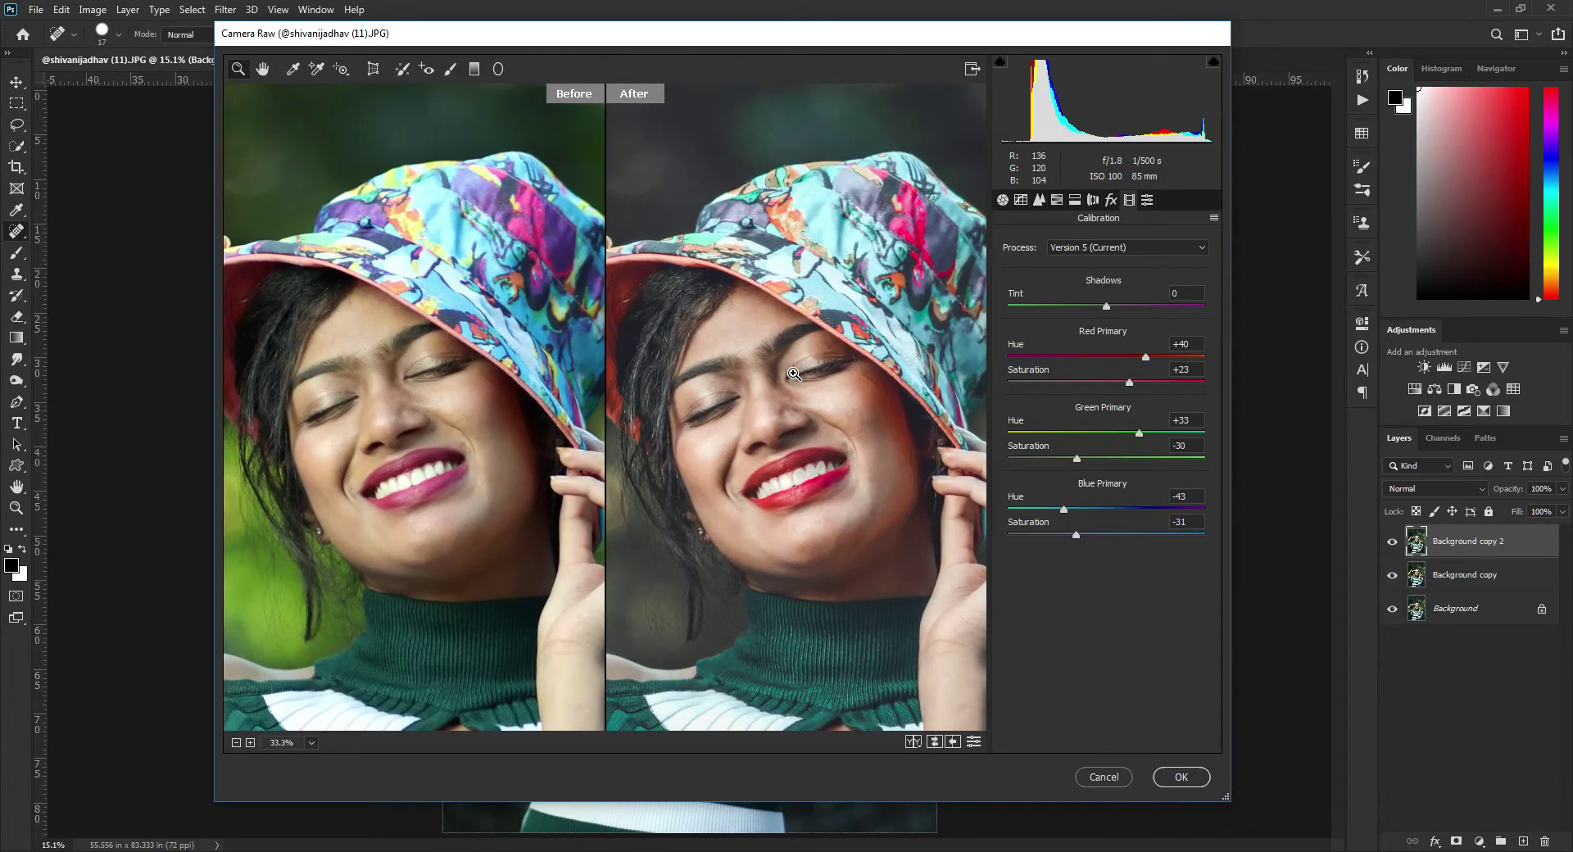
pyautogui.rightClick(793, 374)
pyautogui.click(844, 475)
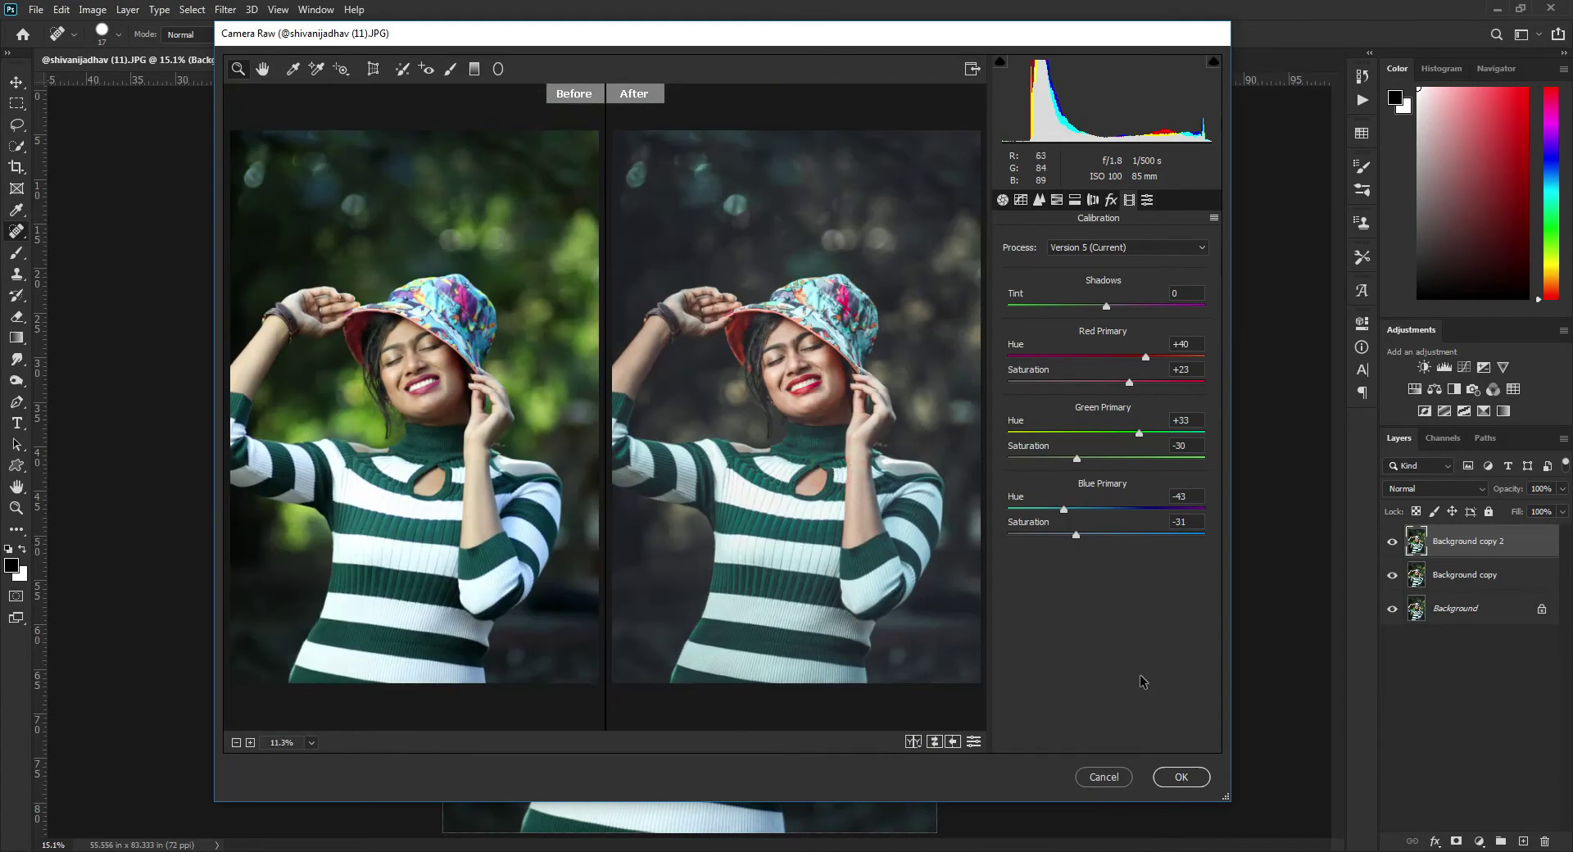
pyautogui.click(1183, 777)
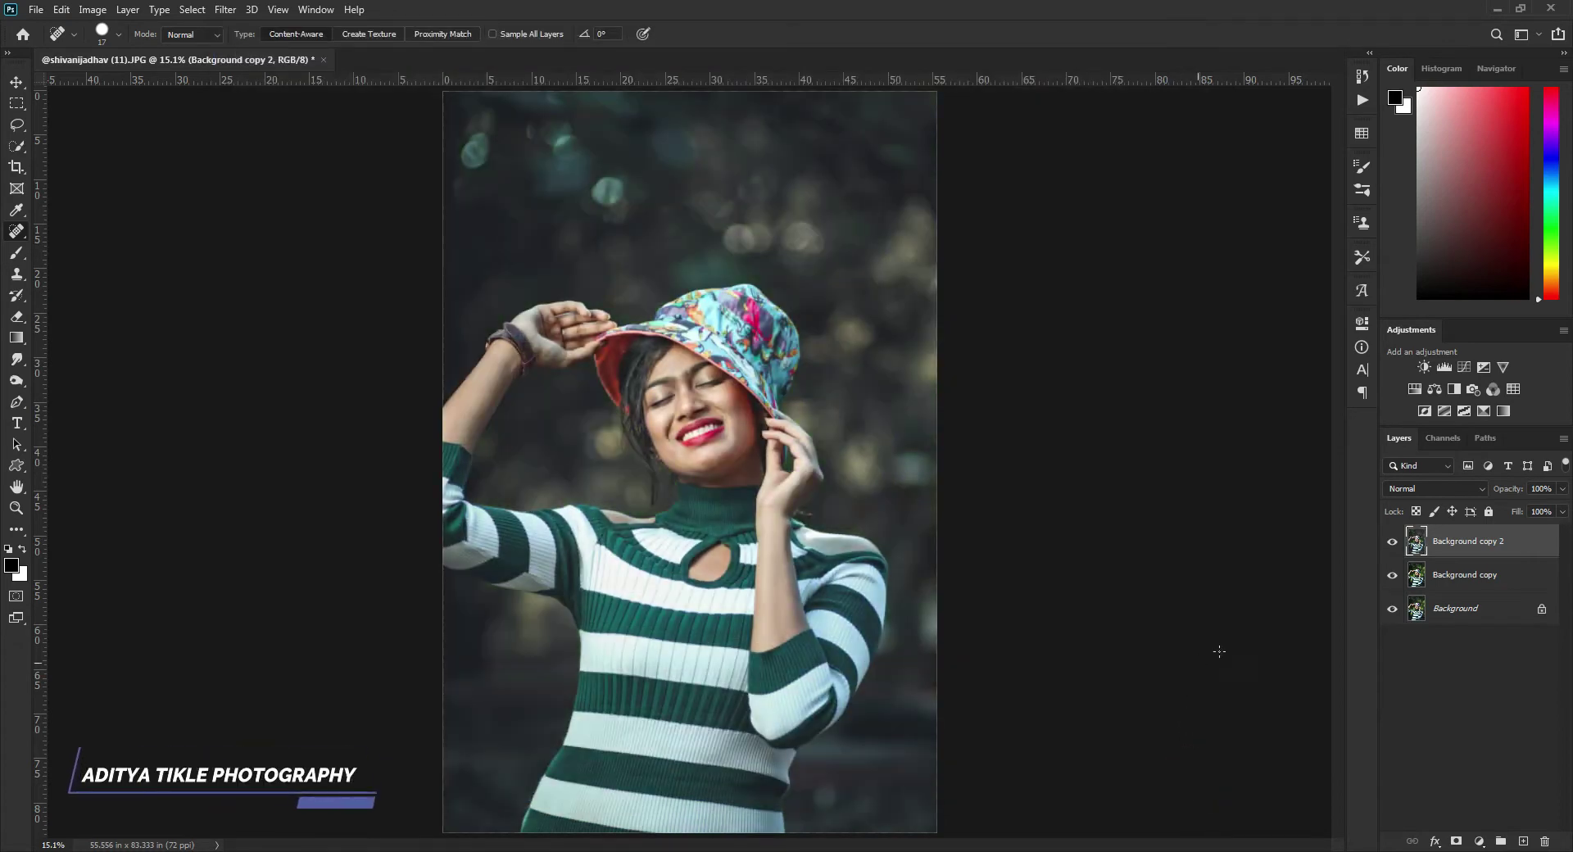
# Compare the graded layer, pick the Mixer Brush, and duplicate Background copy 3
pyautogui.click(1393, 544)
pyautogui.click(1393, 544)
pyautogui.hotkey('ctrl', 'j')
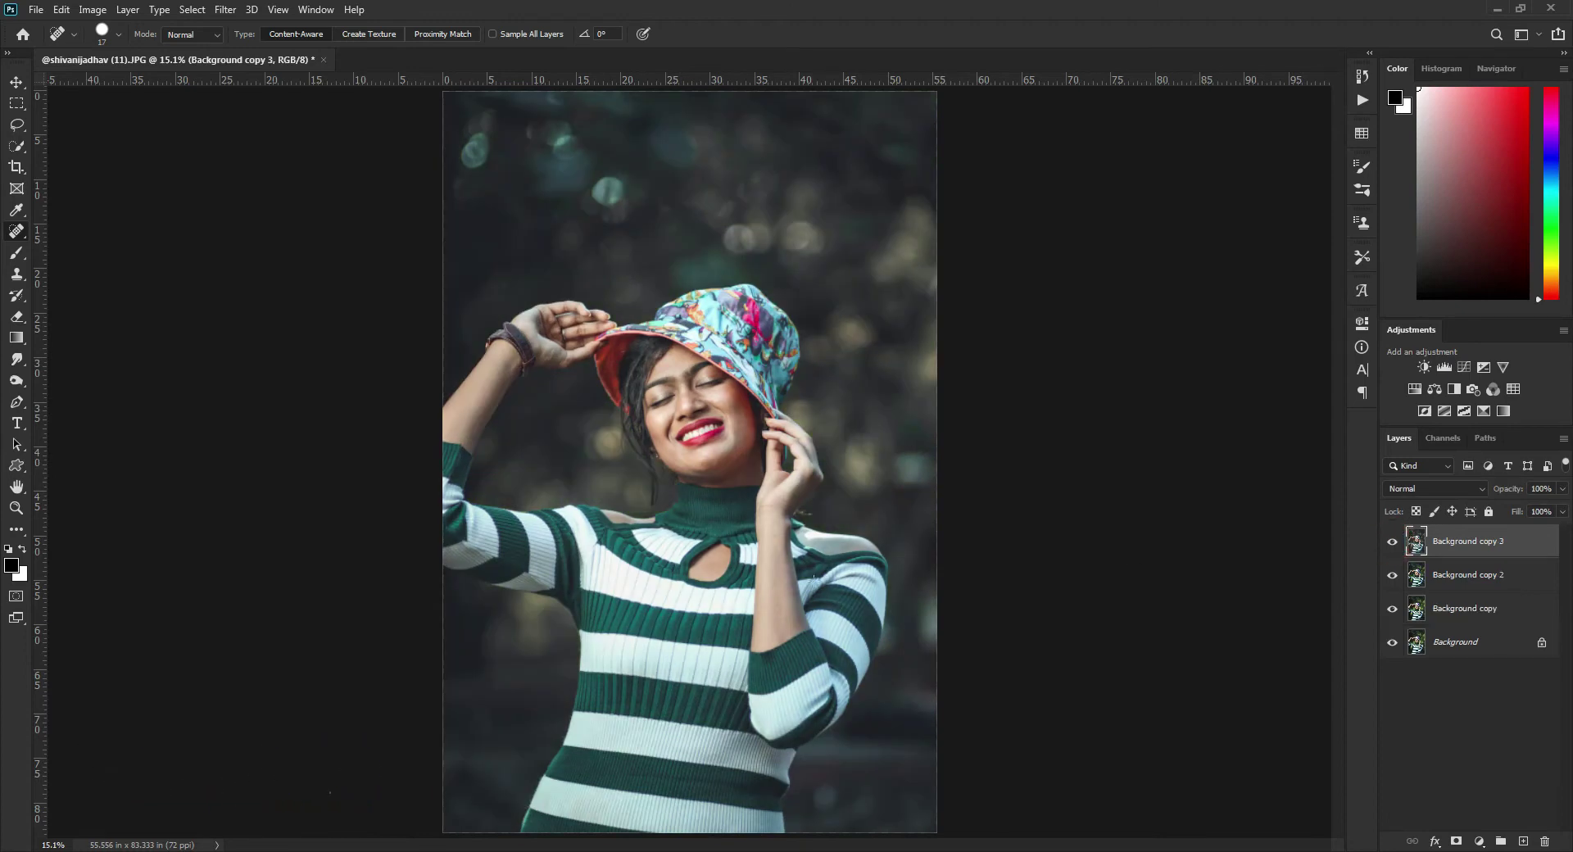
pyautogui.click(17, 253)
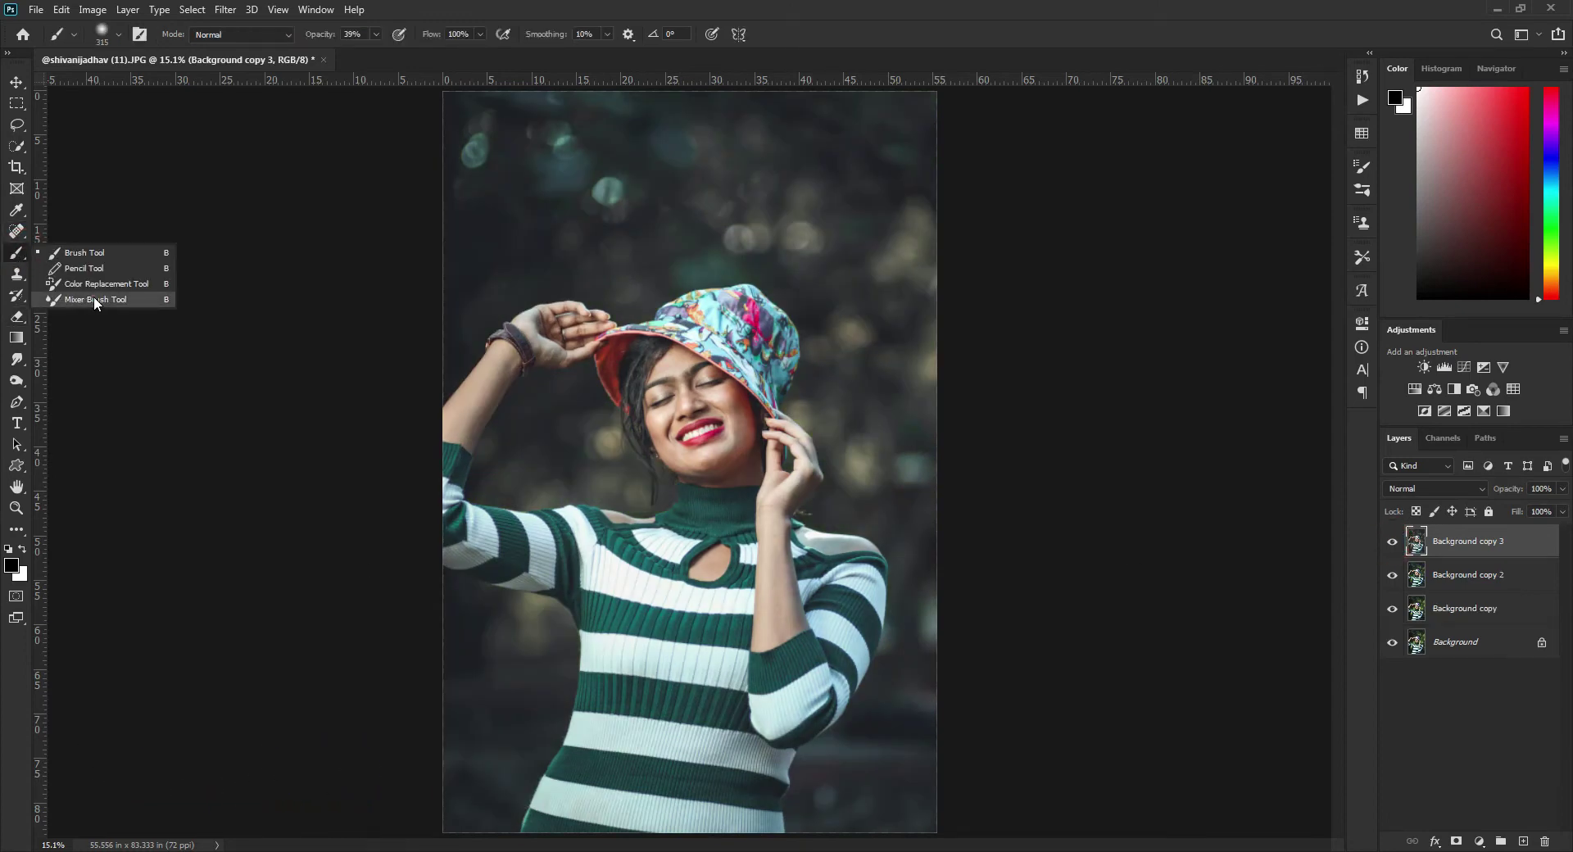
pyautogui.click(95, 300)
pyautogui.moveTo(1475, 548); pyautogui.dragTo(1518, 842)
# Apply a small-radius High Pass filter to the duplicated layer
pyautogui.click(225, 9)
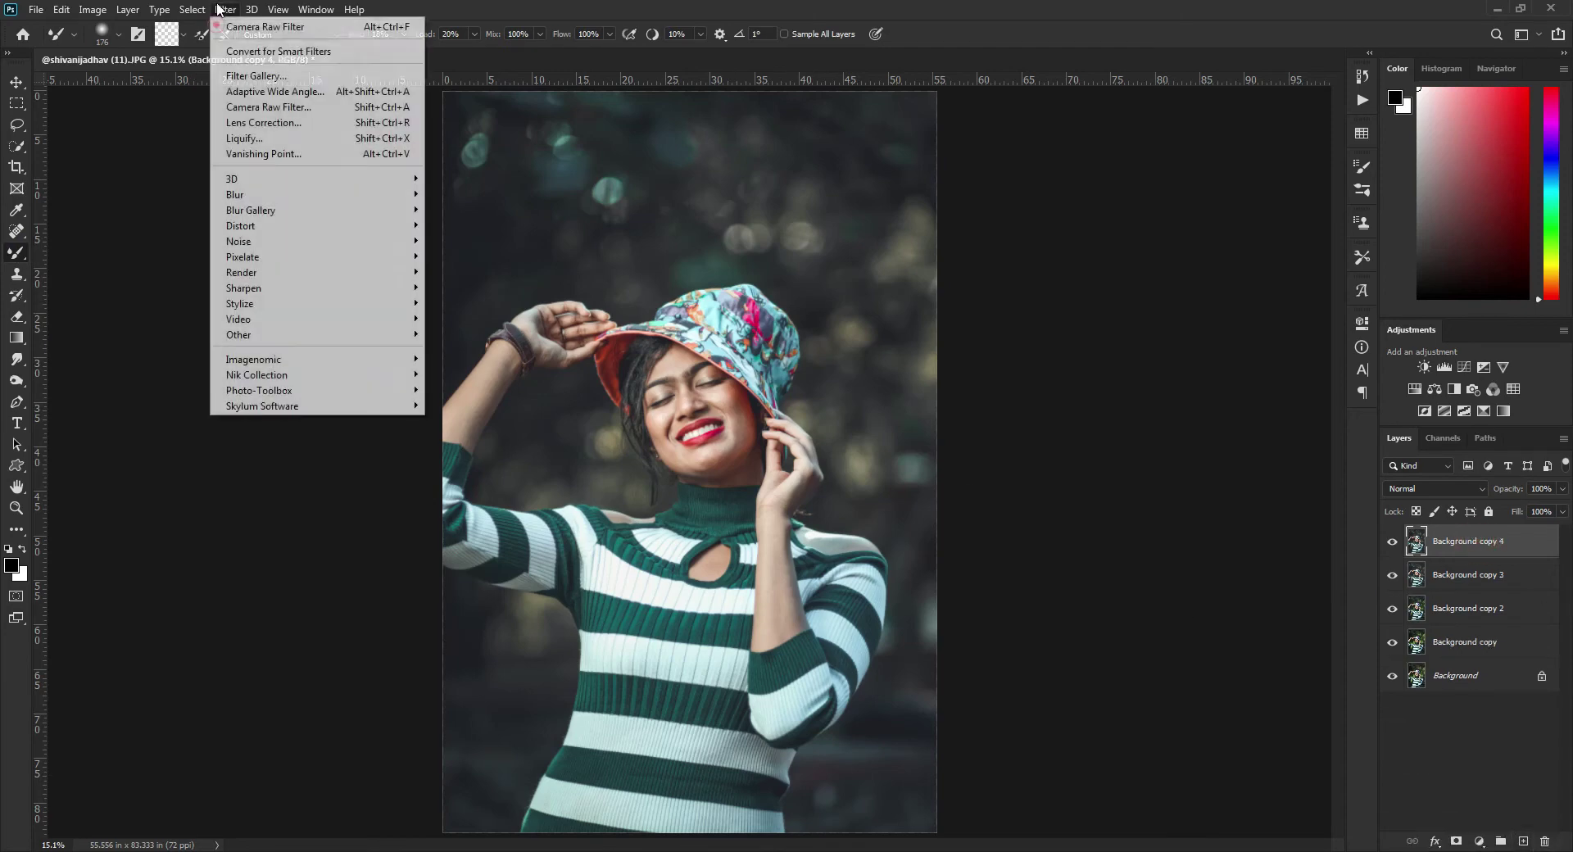
pyautogui.moveTo(239, 334)
pyautogui.click(463, 341)
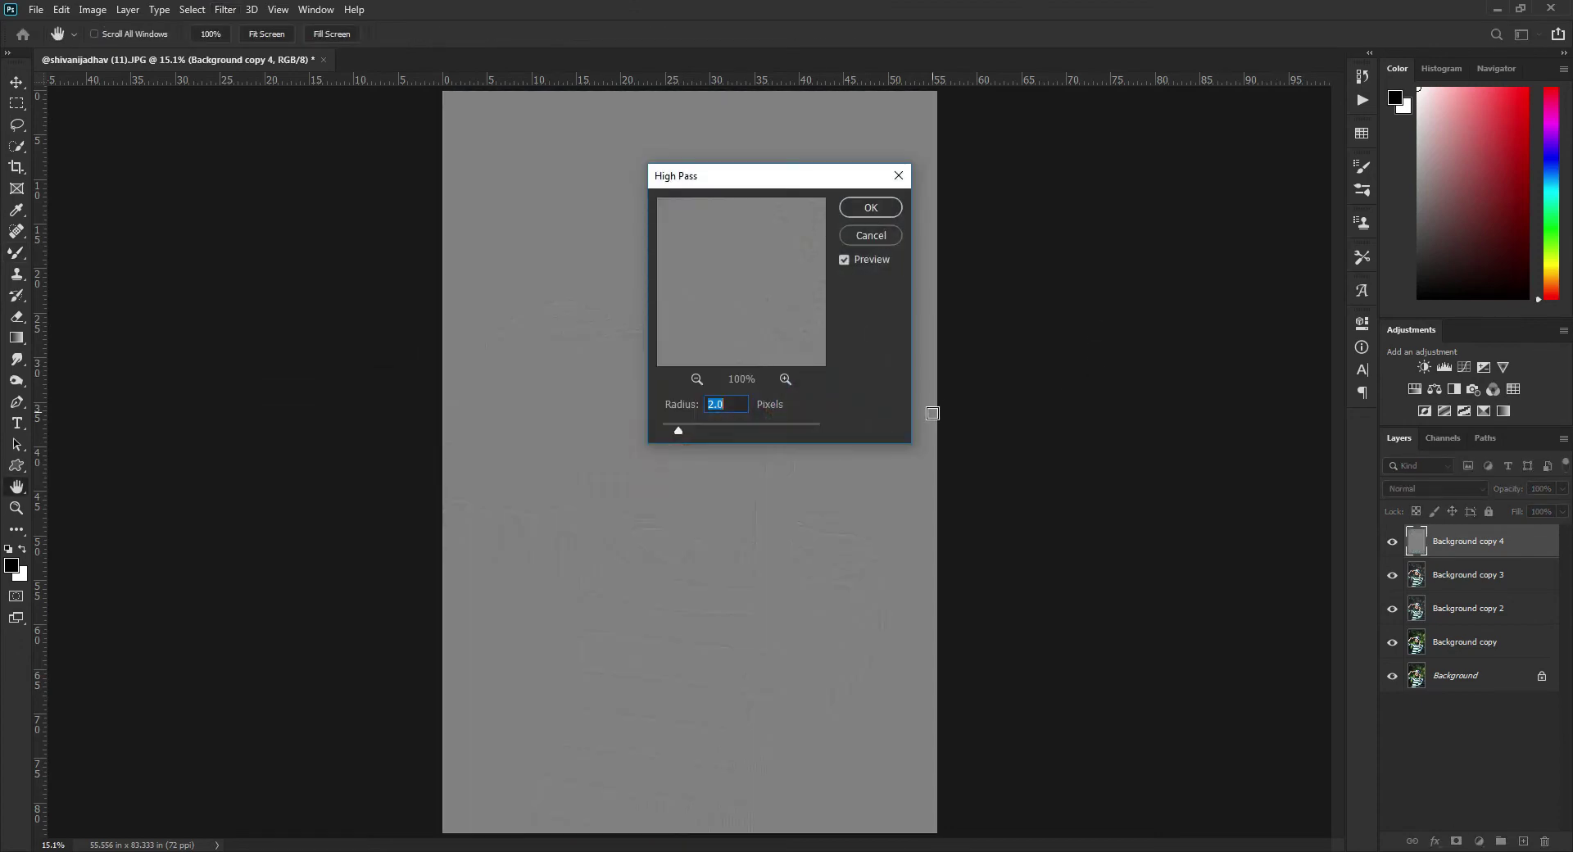
pyautogui.moveTo(673, 429); pyautogui.dragTo(669, 429)
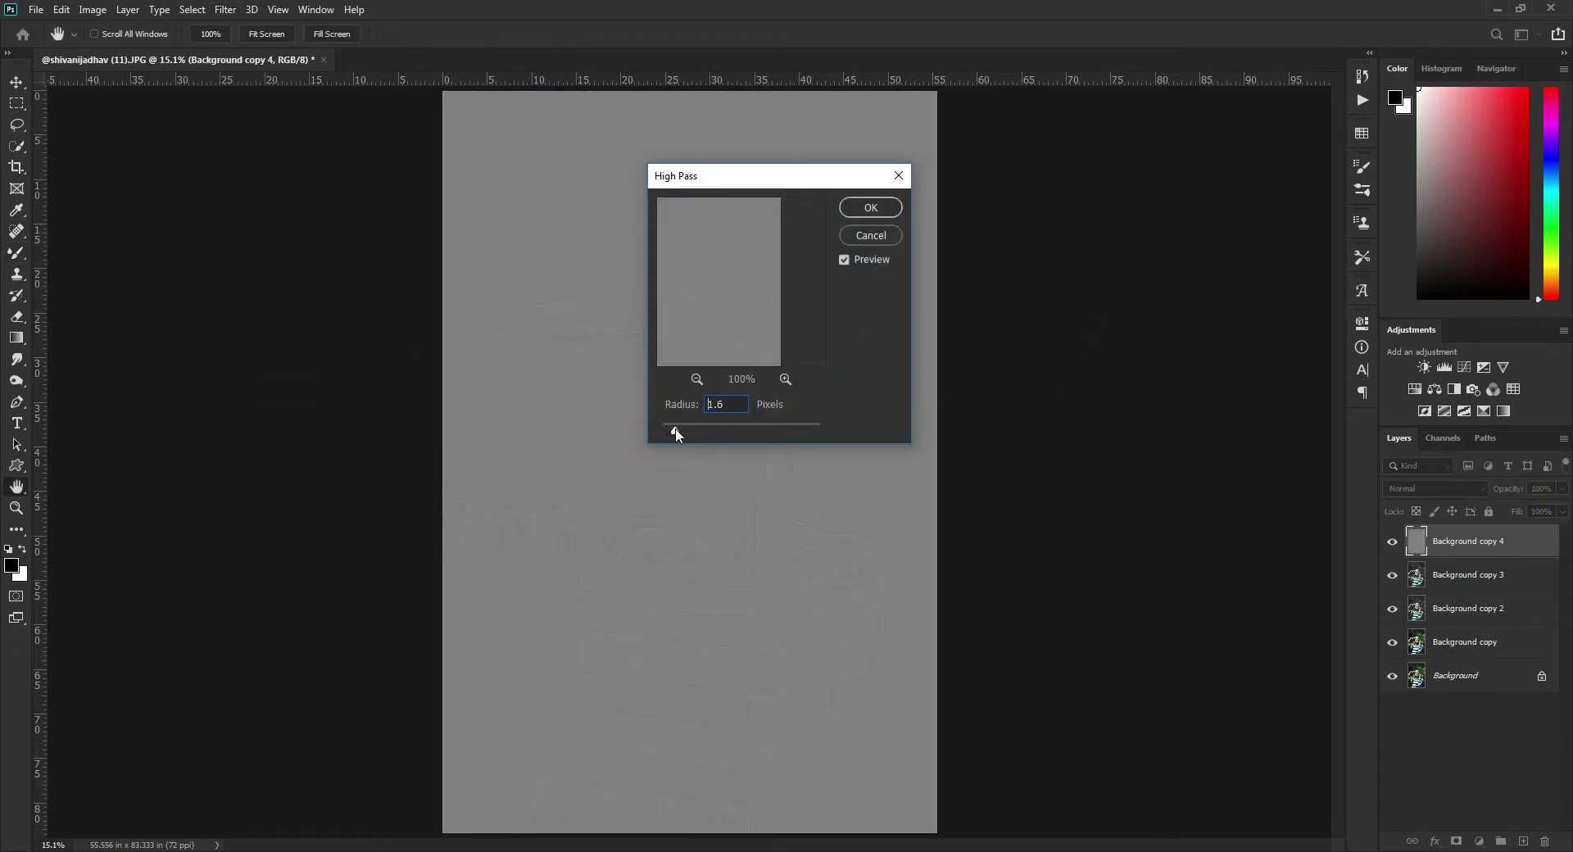
pyautogui.click(869, 208)
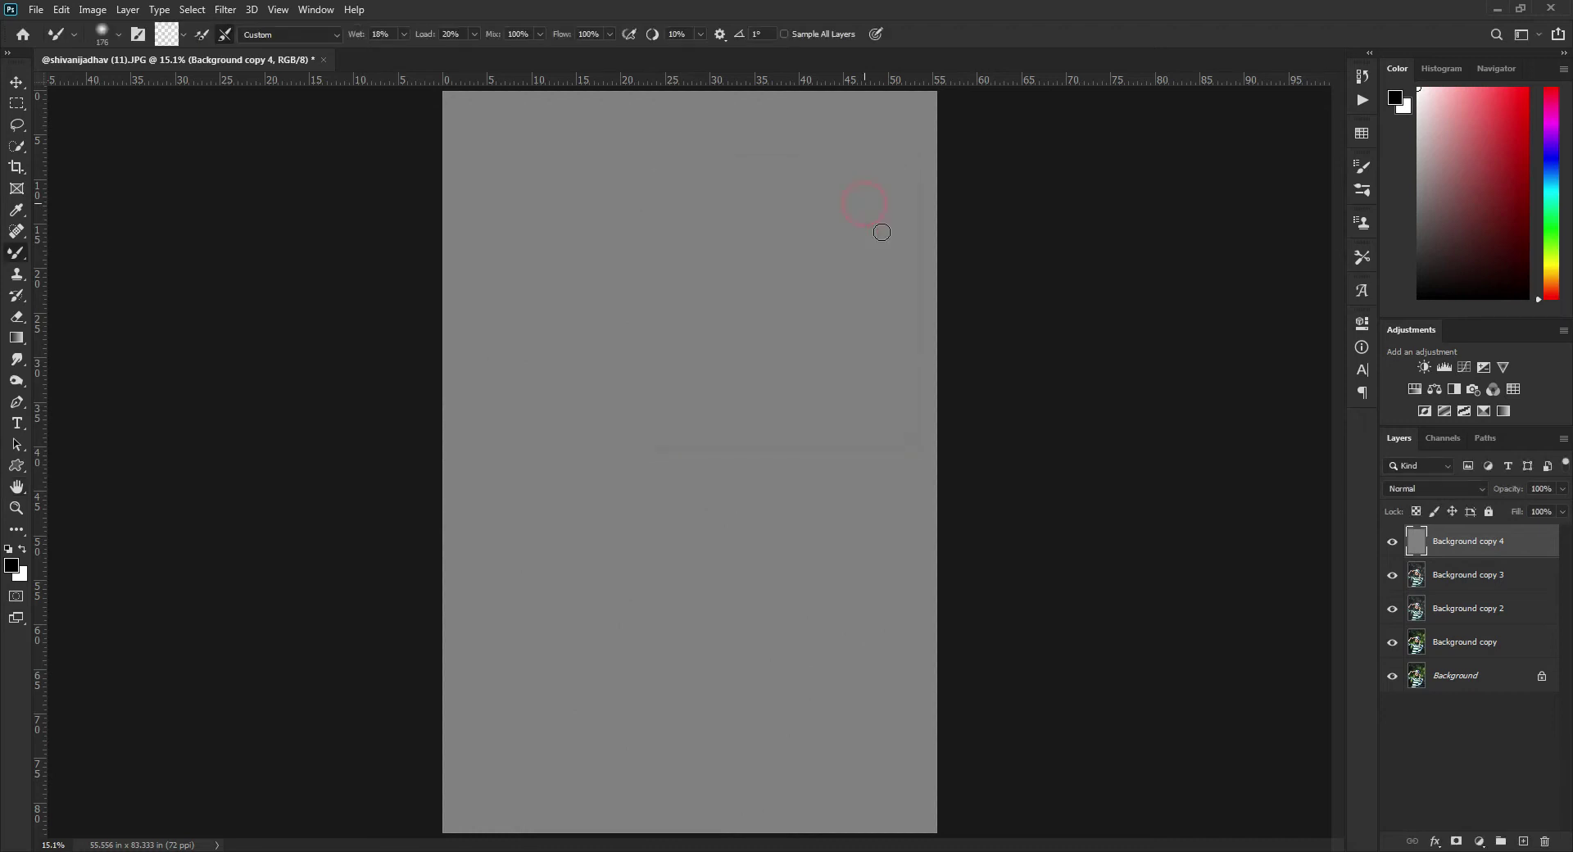
# Blend the high-pass layer in Linear Light at 69% opacity
pyautogui.click(1421, 490)
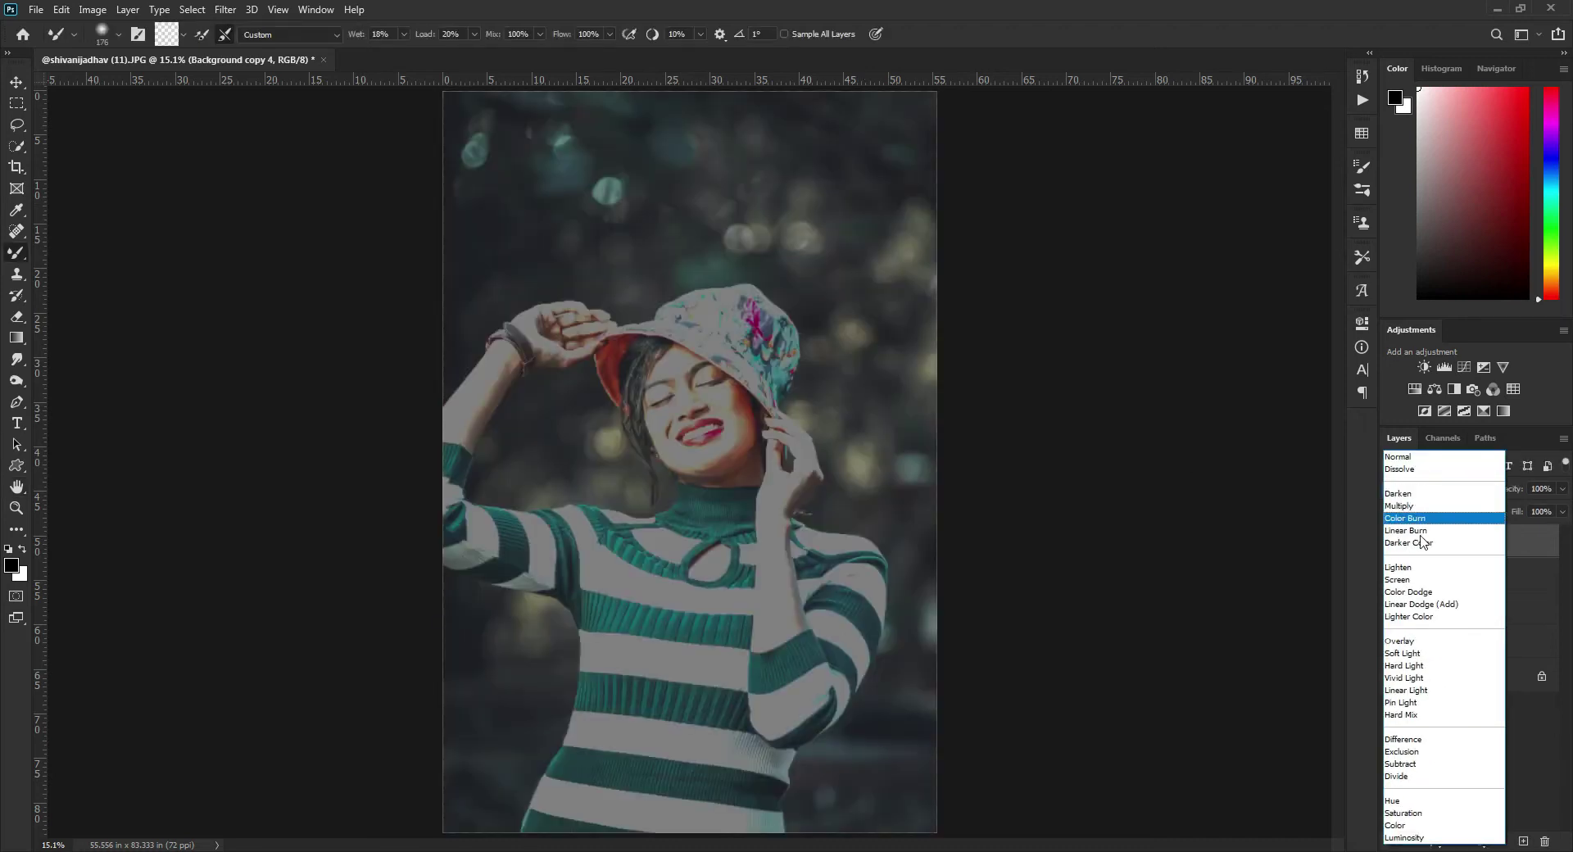
pyautogui.click(1411, 691)
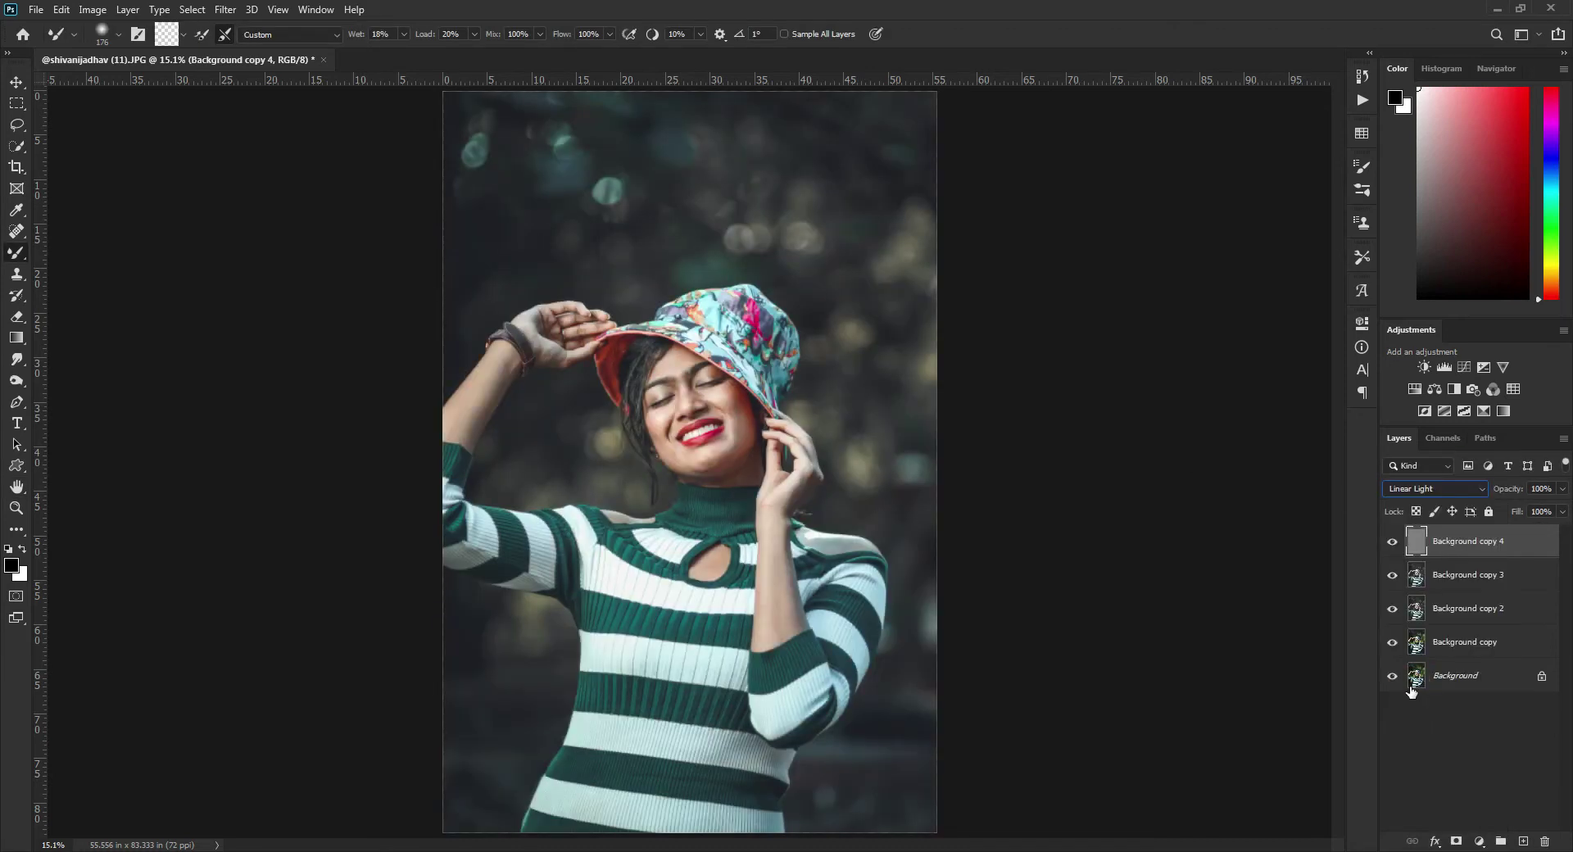
pyautogui.scroll(5, 689, 409)
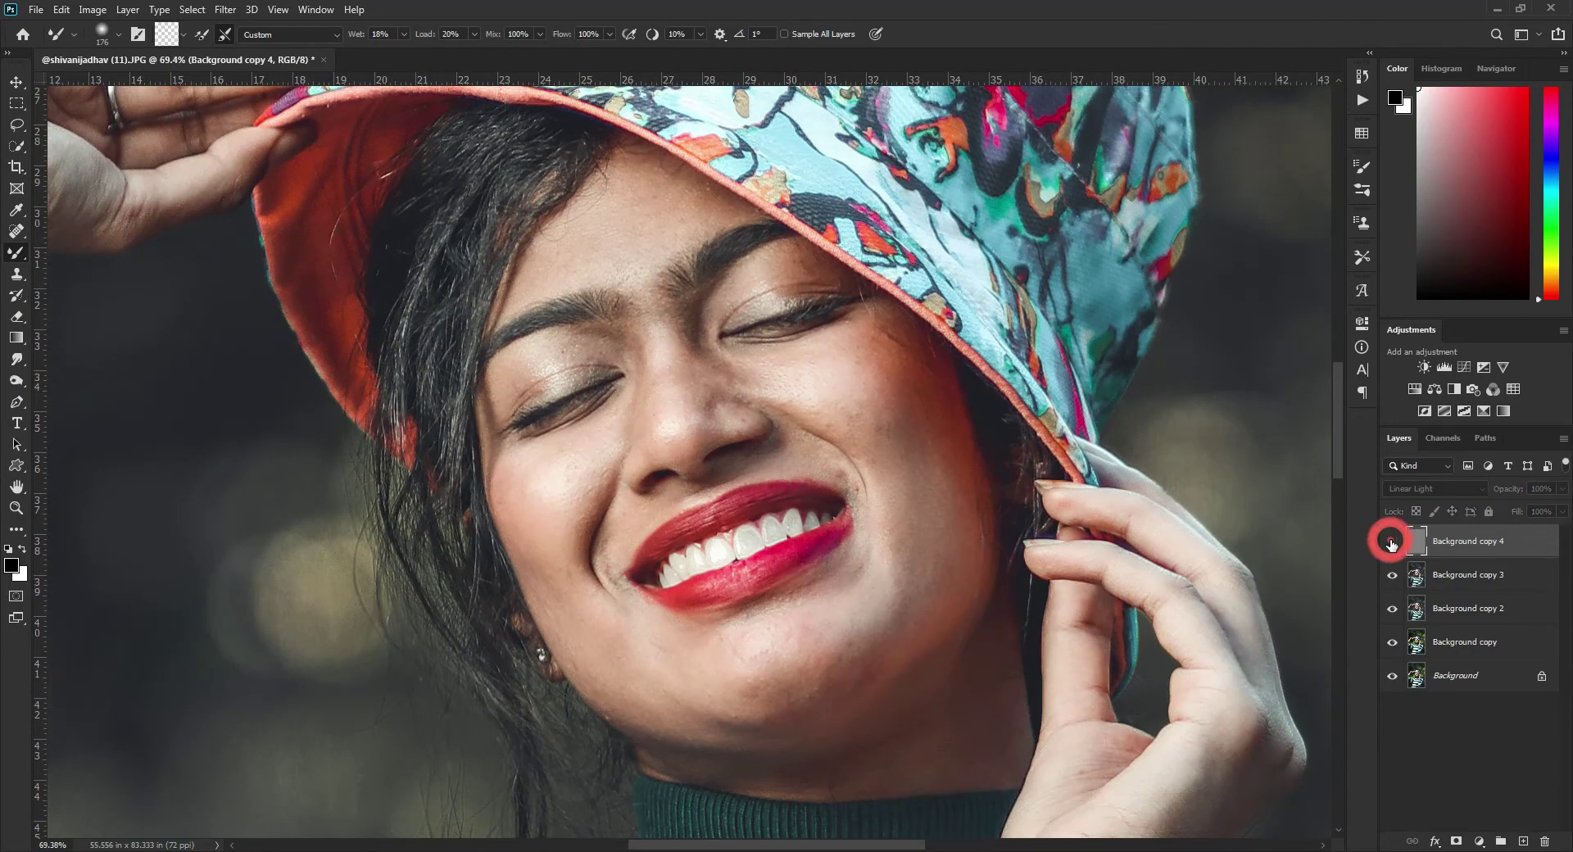
pyautogui.moveTo(1506, 489); pyautogui.dragTo(1480, 489)
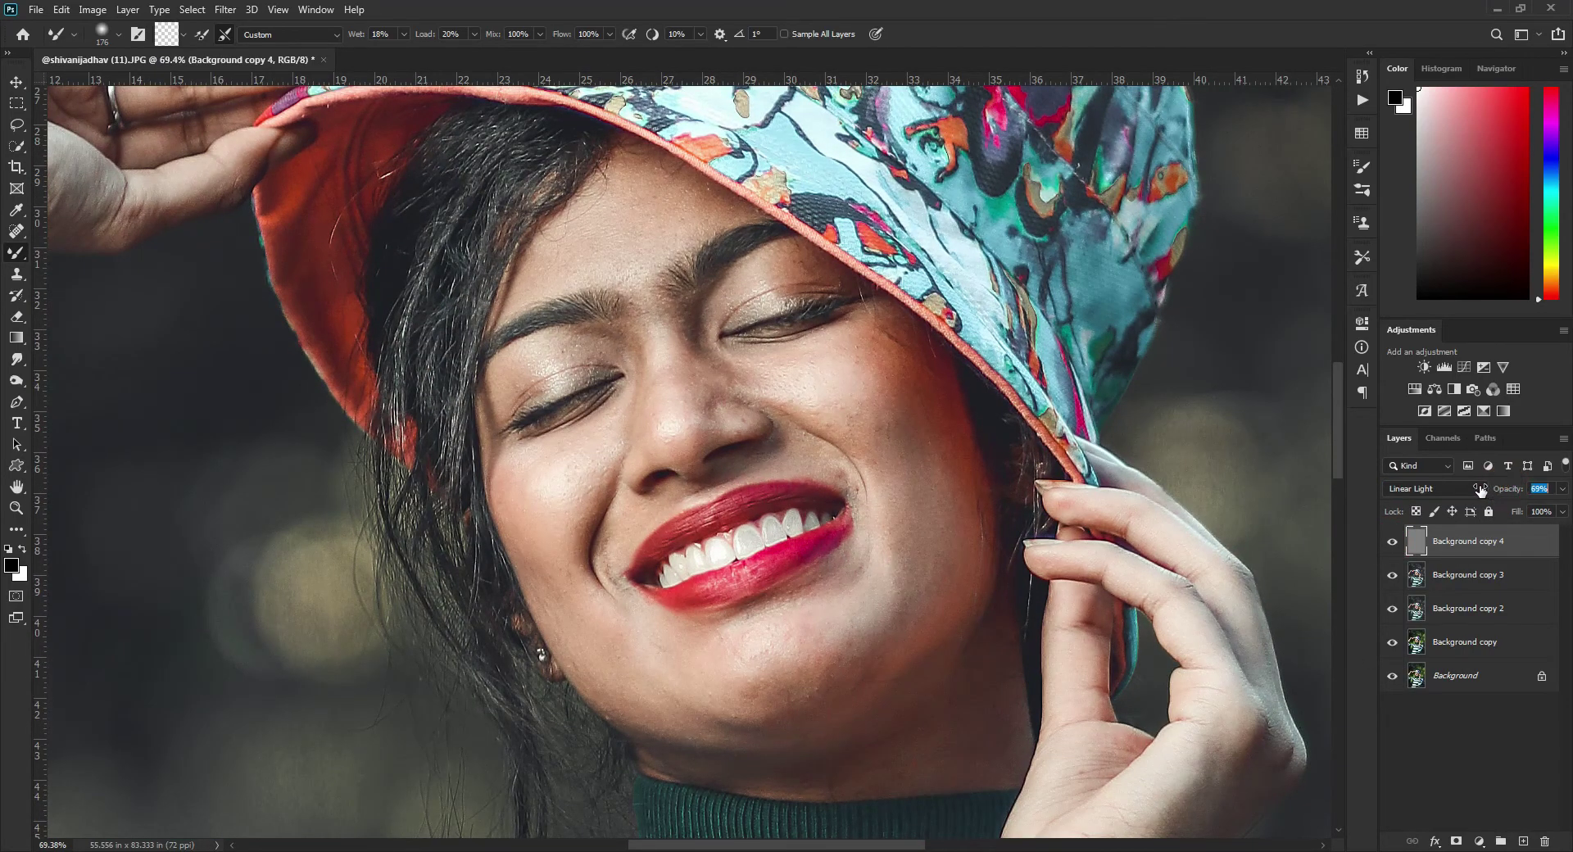
pyautogui.click(1467, 575)
# Size the Mixer Brush to about 81 px and blend the cheek skin toward the chin
pyautogui.click(1392, 542)
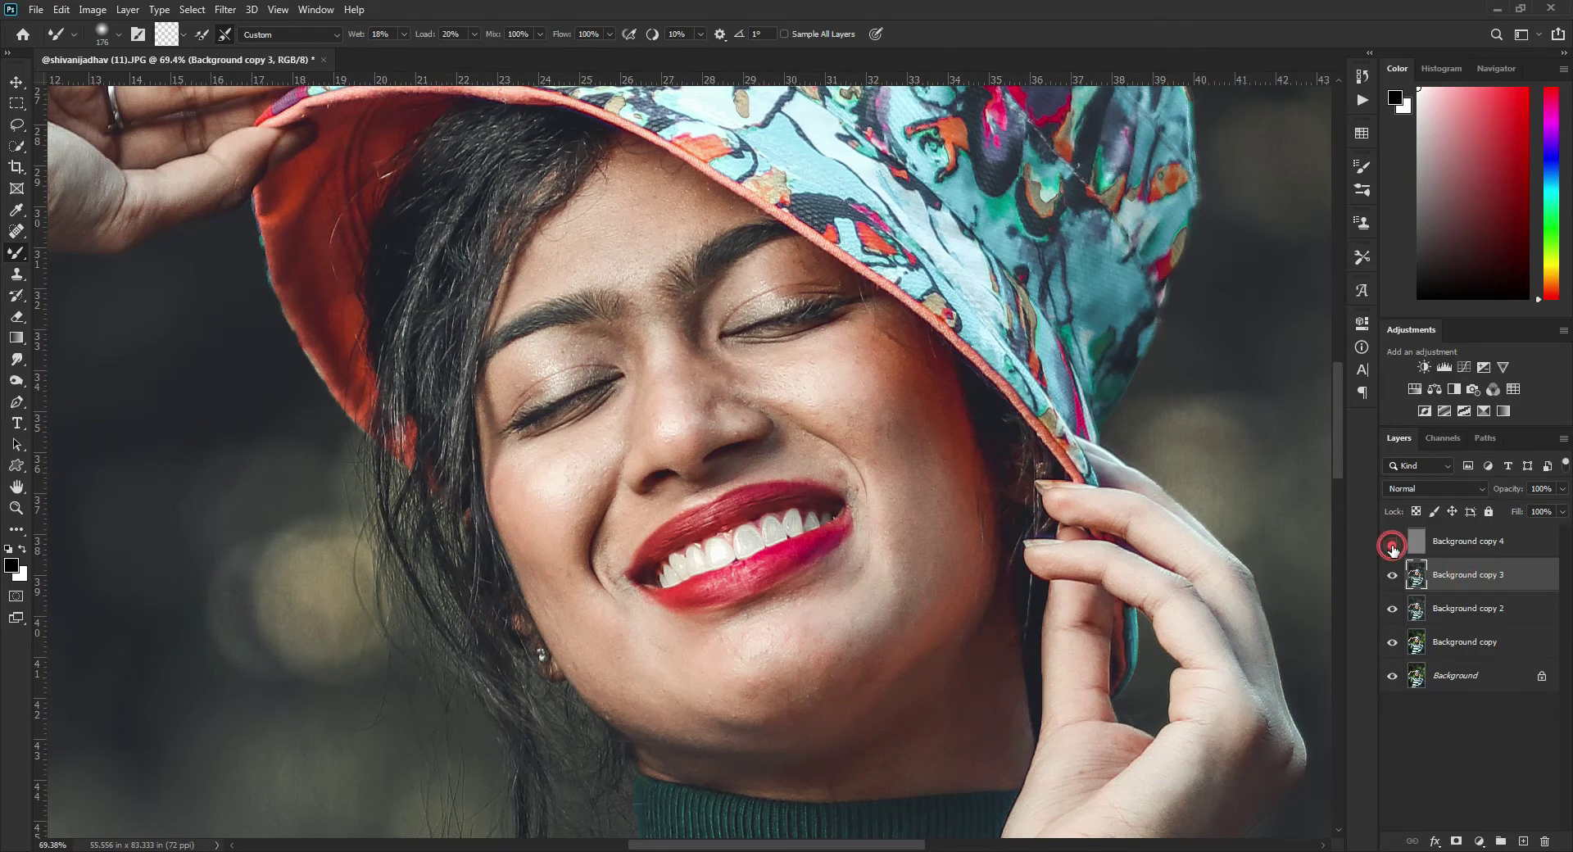
pyautogui.click(23, 250)
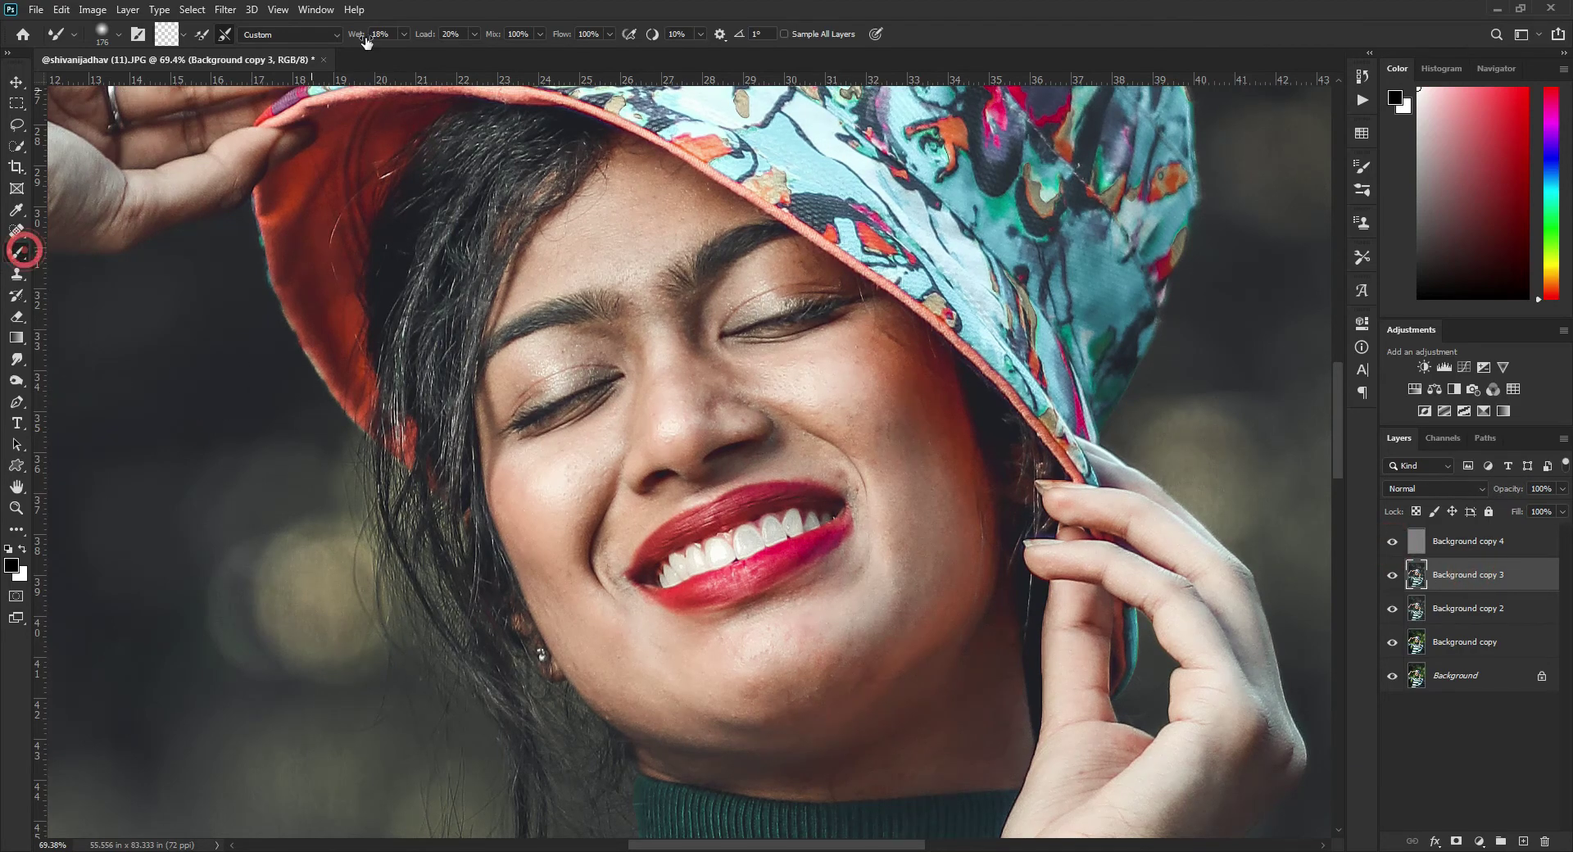
pyautogui.moveTo(877, 379)
pyautogui.mouseDown()
pyautogui.moveTo(797, 385)
pyautogui.moveTo(874, 428)
pyautogui.moveTo(889, 550)
pyautogui.moveTo(920, 435)
pyautogui.moveTo(898, 373)
pyautogui.moveTo(938, 435)
pyautogui.moveTo(956, 591)
pyautogui.moveTo(843, 657)
pyautogui.moveTo(817, 650)
pyautogui.moveTo(854, 568)
pyautogui.moveTo(784, 380)
pyautogui.mouseUp()
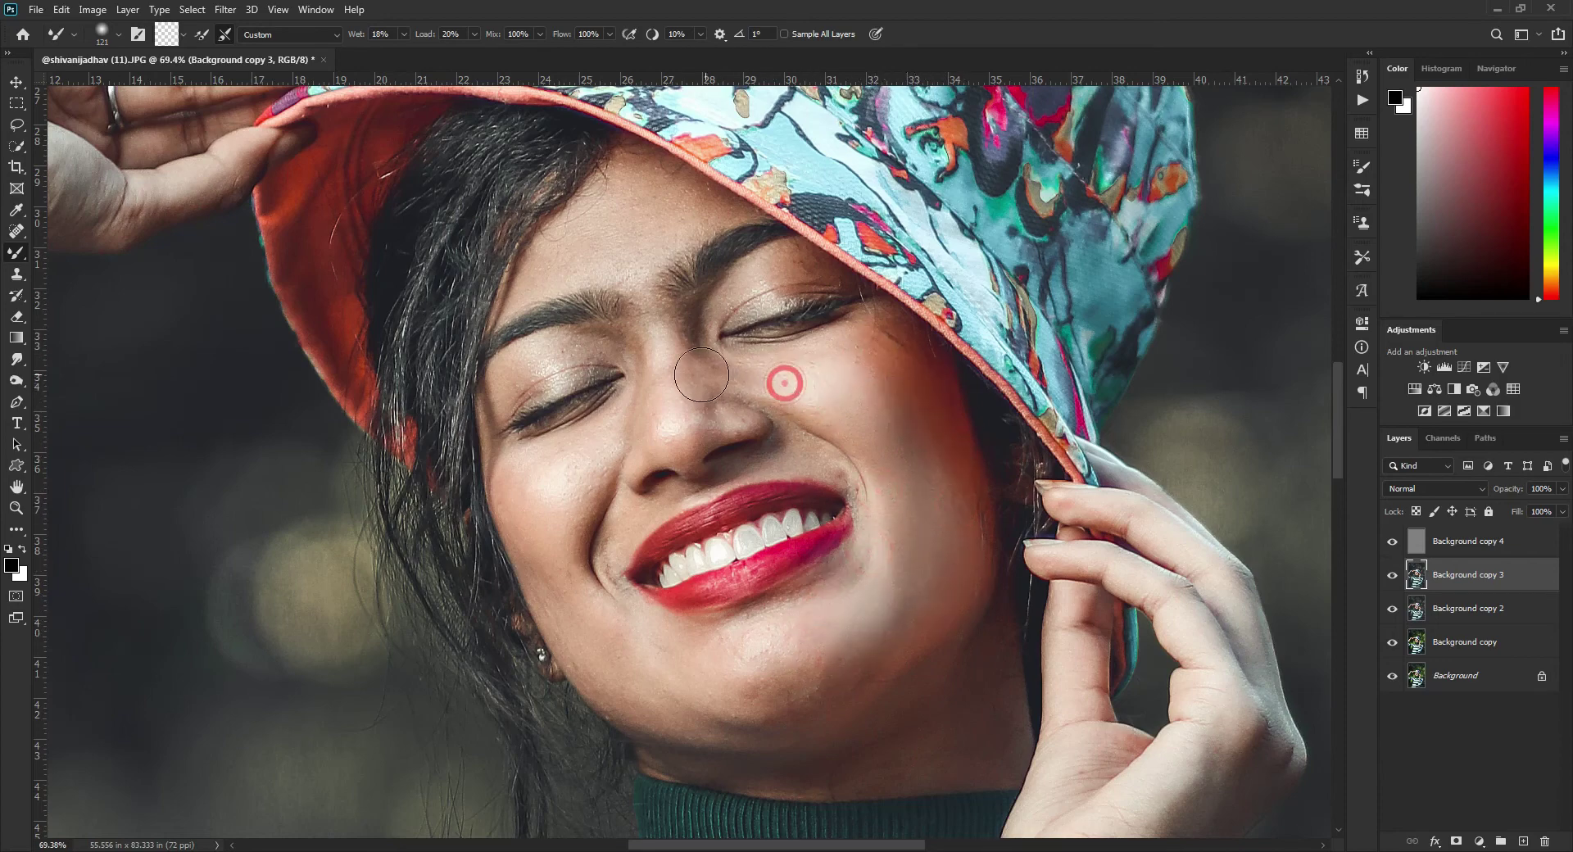
pyautogui.keyDown('alt'); pyautogui.rightClick(653, 358); pyautogui.keyUp('alt')
pyautogui.moveTo(606, 655); pyautogui.dragTo(578, 633)
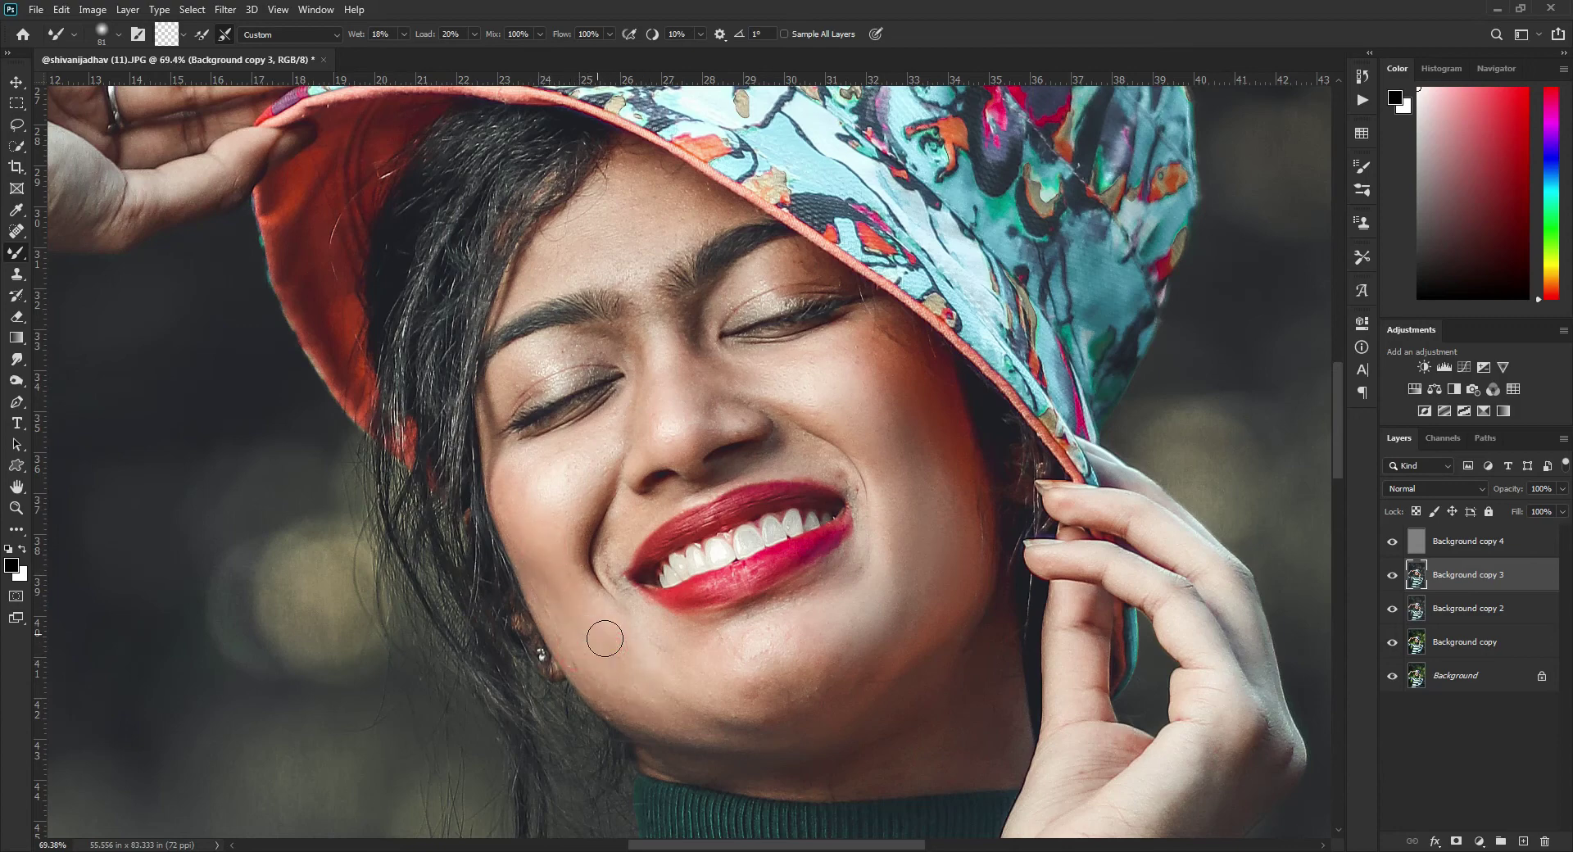
pyautogui.click(598, 631)
pyautogui.click(763, 628)
# Smooth the chin beside the lips, then smooth the forehead with a 115 px brush
pyautogui.click(744, 649)
pyautogui.moveTo(762, 645); pyautogui.dragTo(834, 613)
pyautogui.moveTo(834, 613); pyautogui.dragTo(884, 591)
pyautogui.keyDown('alt'); pyautogui.rightClick(705, 389); pyautogui.keyUp('alt')
pyautogui.scroll(3, 670, 346)
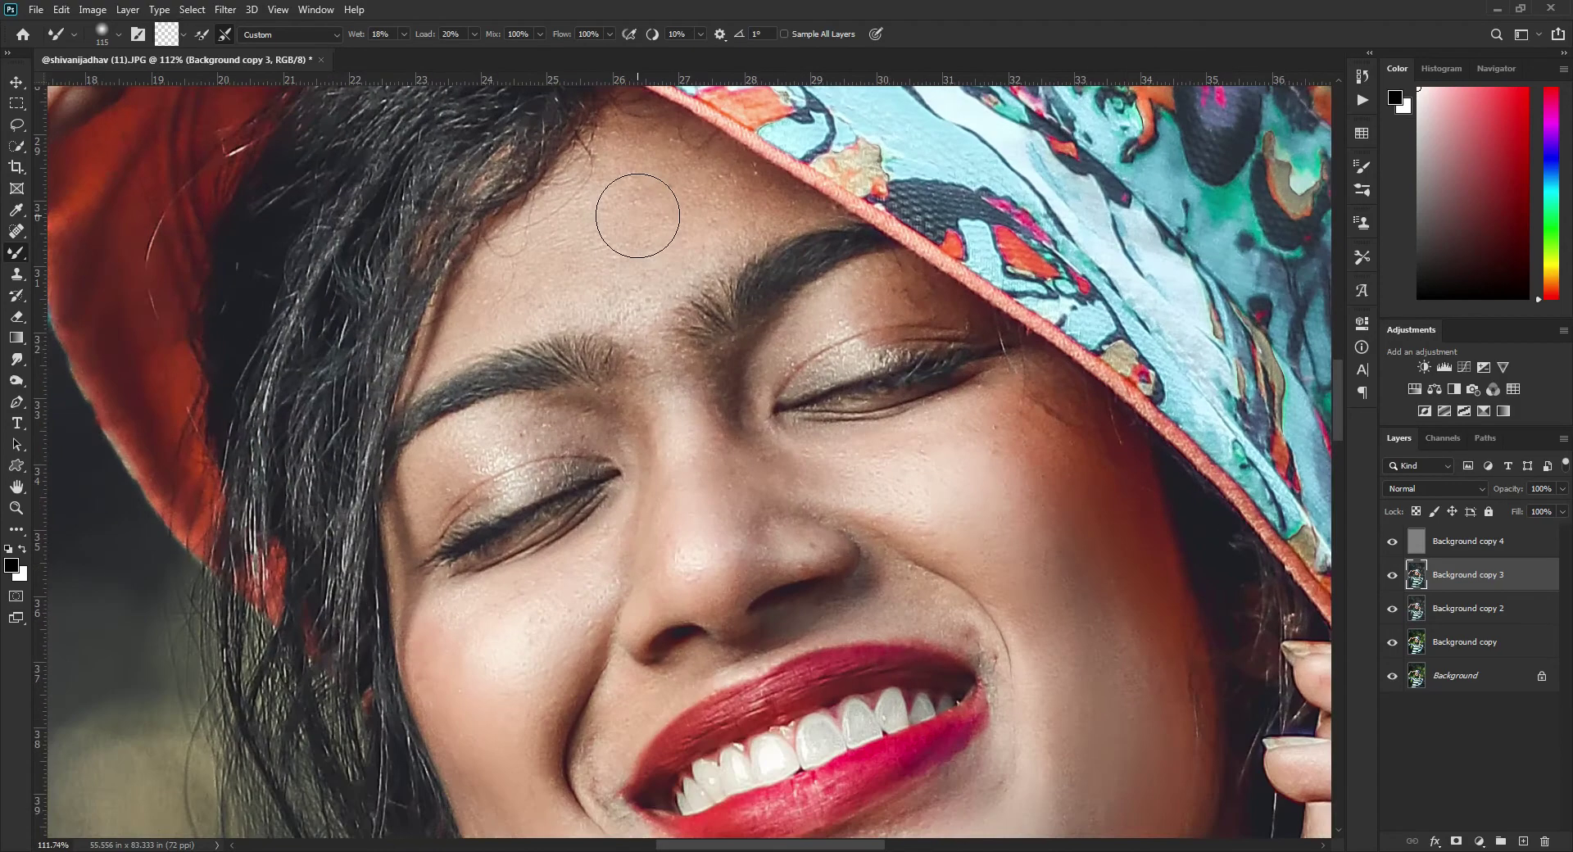
pyautogui.moveTo(502, 305); pyautogui.dragTo(723, 203)
# Smooth the cheek beside the nose and the shading along the jaw under the chin
pyautogui.scroll(-2, 742, 389)
pyautogui.moveTo(867, 585); pyautogui.dragTo(841, 397)
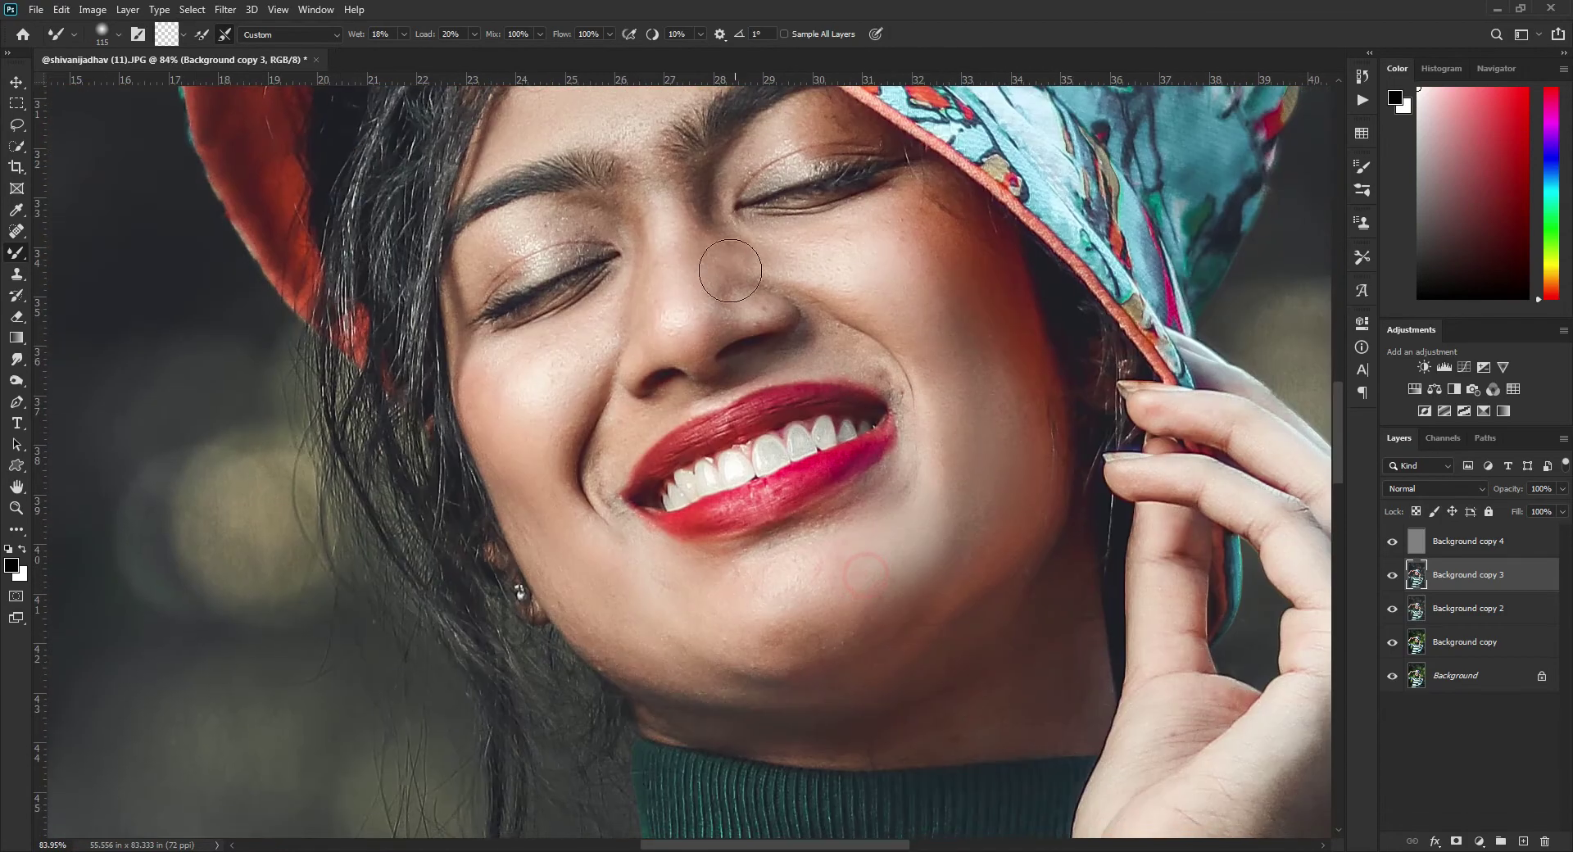
pyautogui.moveTo(657, 246); pyautogui.dragTo(609, 340)
pyautogui.moveTo(834, 544)
pyautogui.mouseDown()
pyautogui.moveTo(720, 327)
pyautogui.moveTo(730, 425)
pyautogui.moveTo(647, 271)
pyautogui.mouseUp()
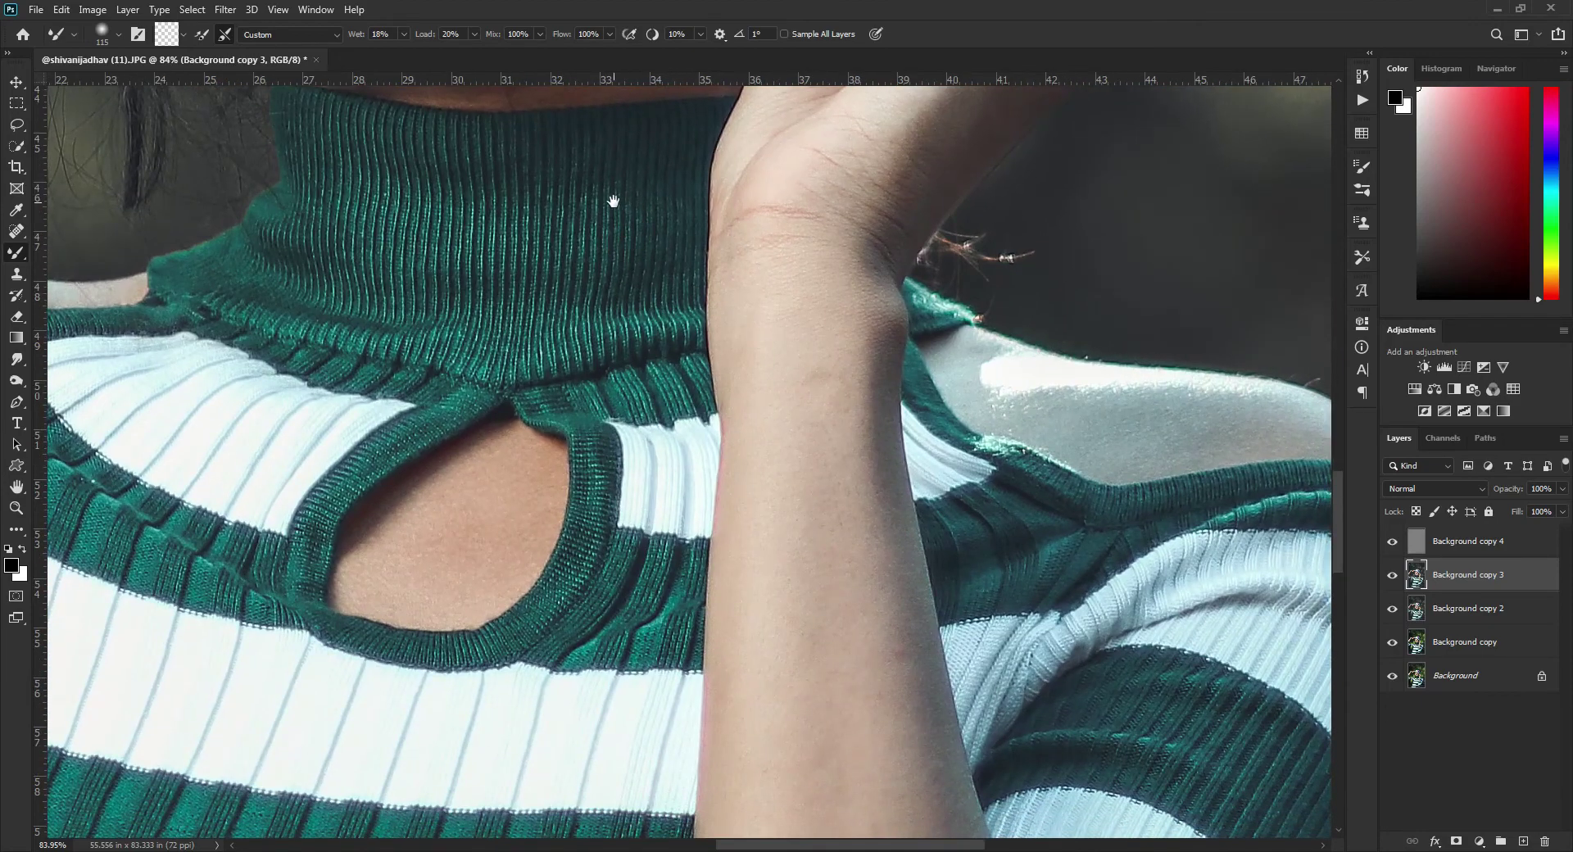
pyautogui.moveTo(615, 210); pyautogui.dragTo(877, 562)
pyautogui.moveTo(727, 351); pyautogui.dragTo(842, 308)
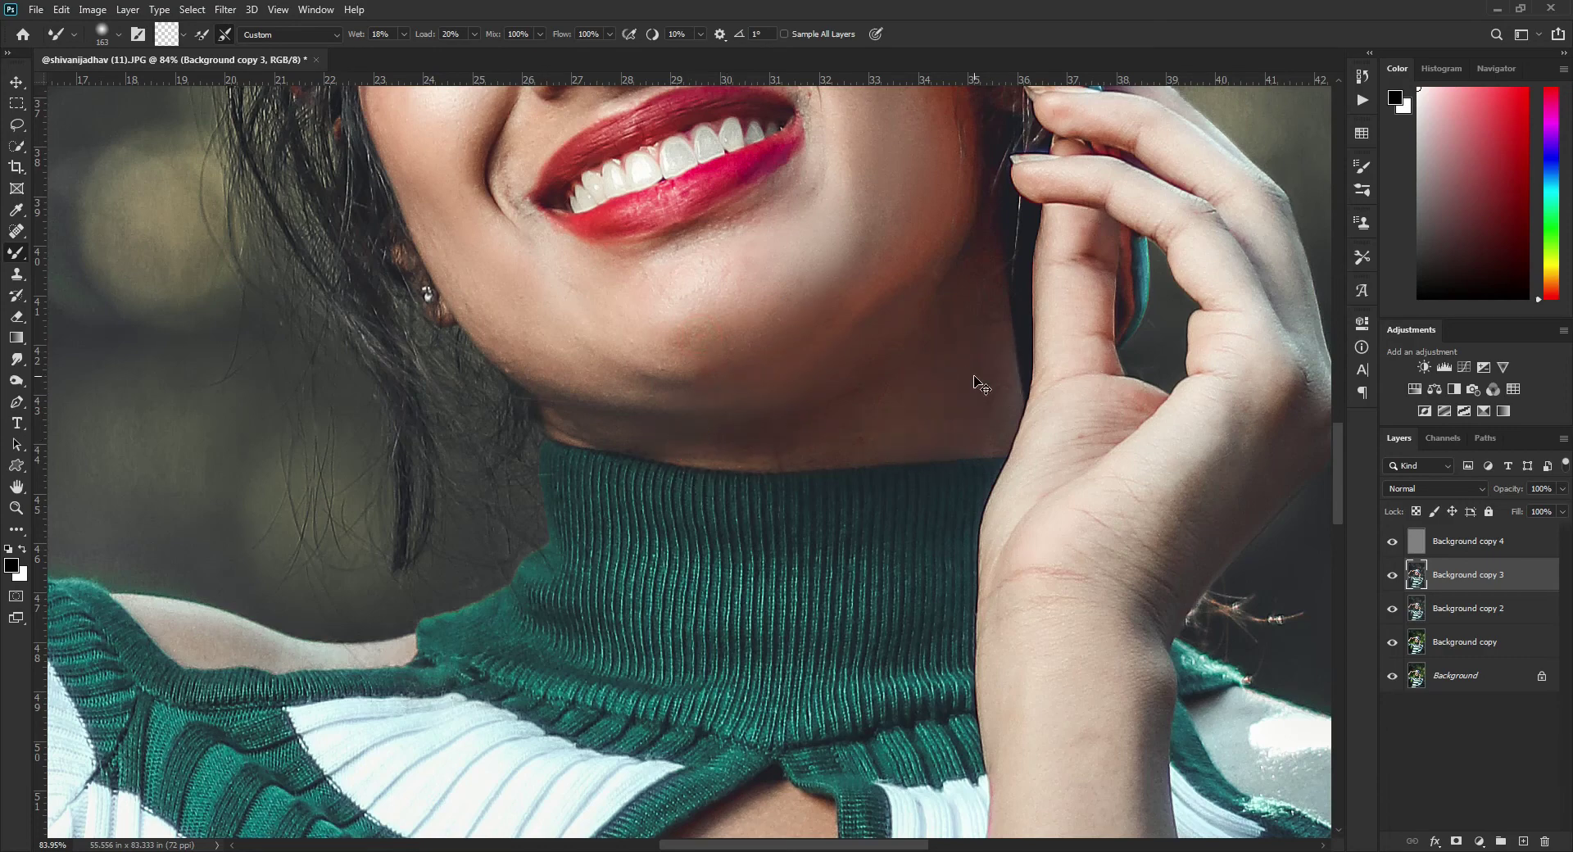
pyautogui.hotkey('ctrl', '0')
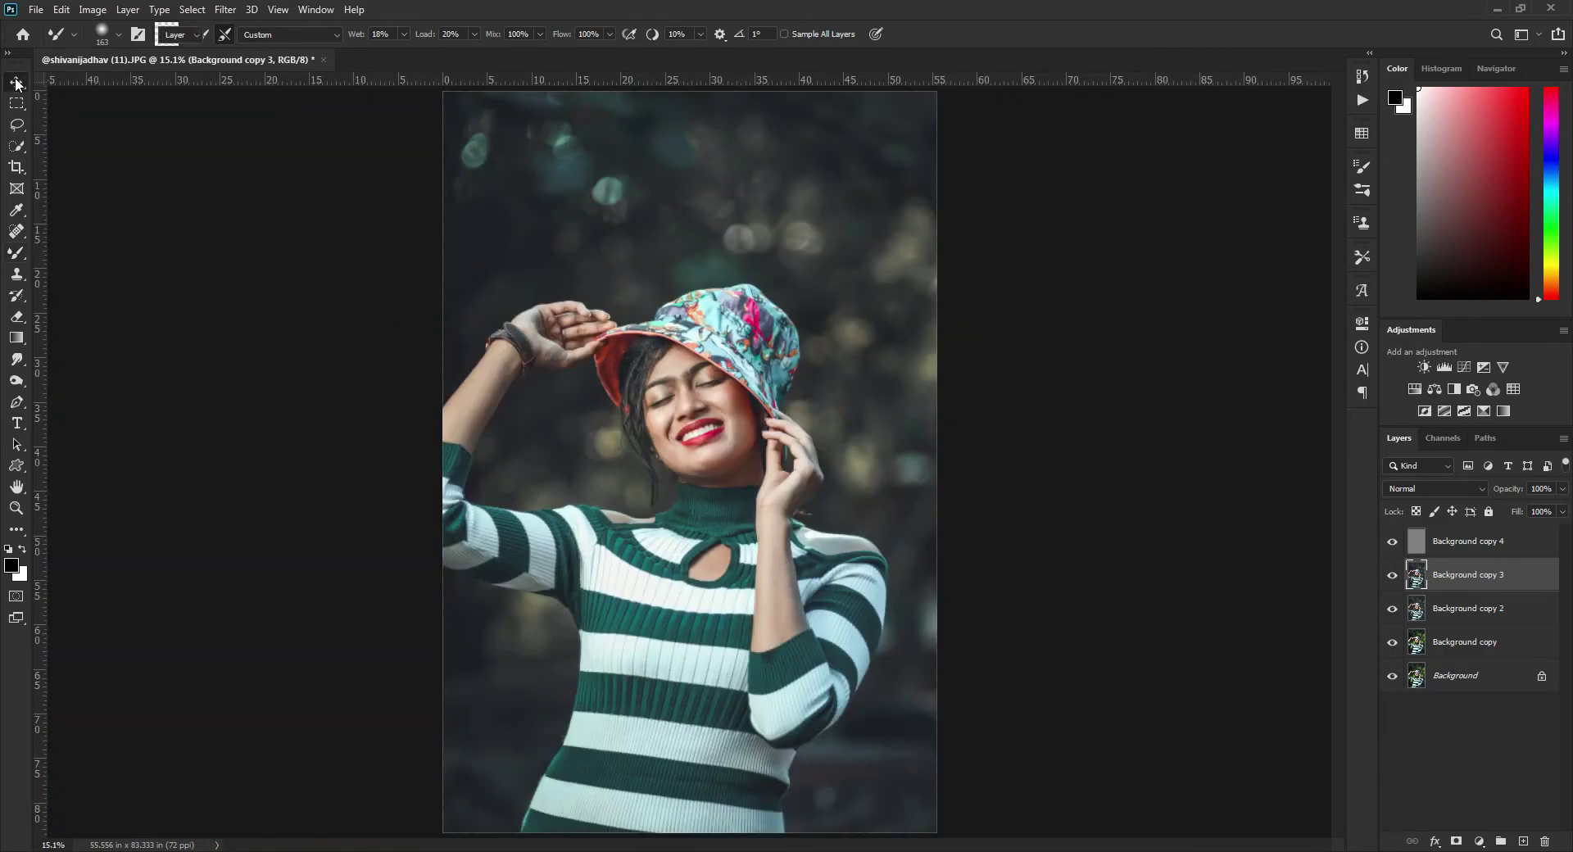
# Group Background copy 3 and the sharpening layer into Group 1, toggling it to compare
pyautogui.click(17, 82)
pyautogui.keyDown('shift'); pyautogui.click(1492, 543); pyautogui.keyUp('shift')
pyautogui.hotkey('ctrl', 'g')
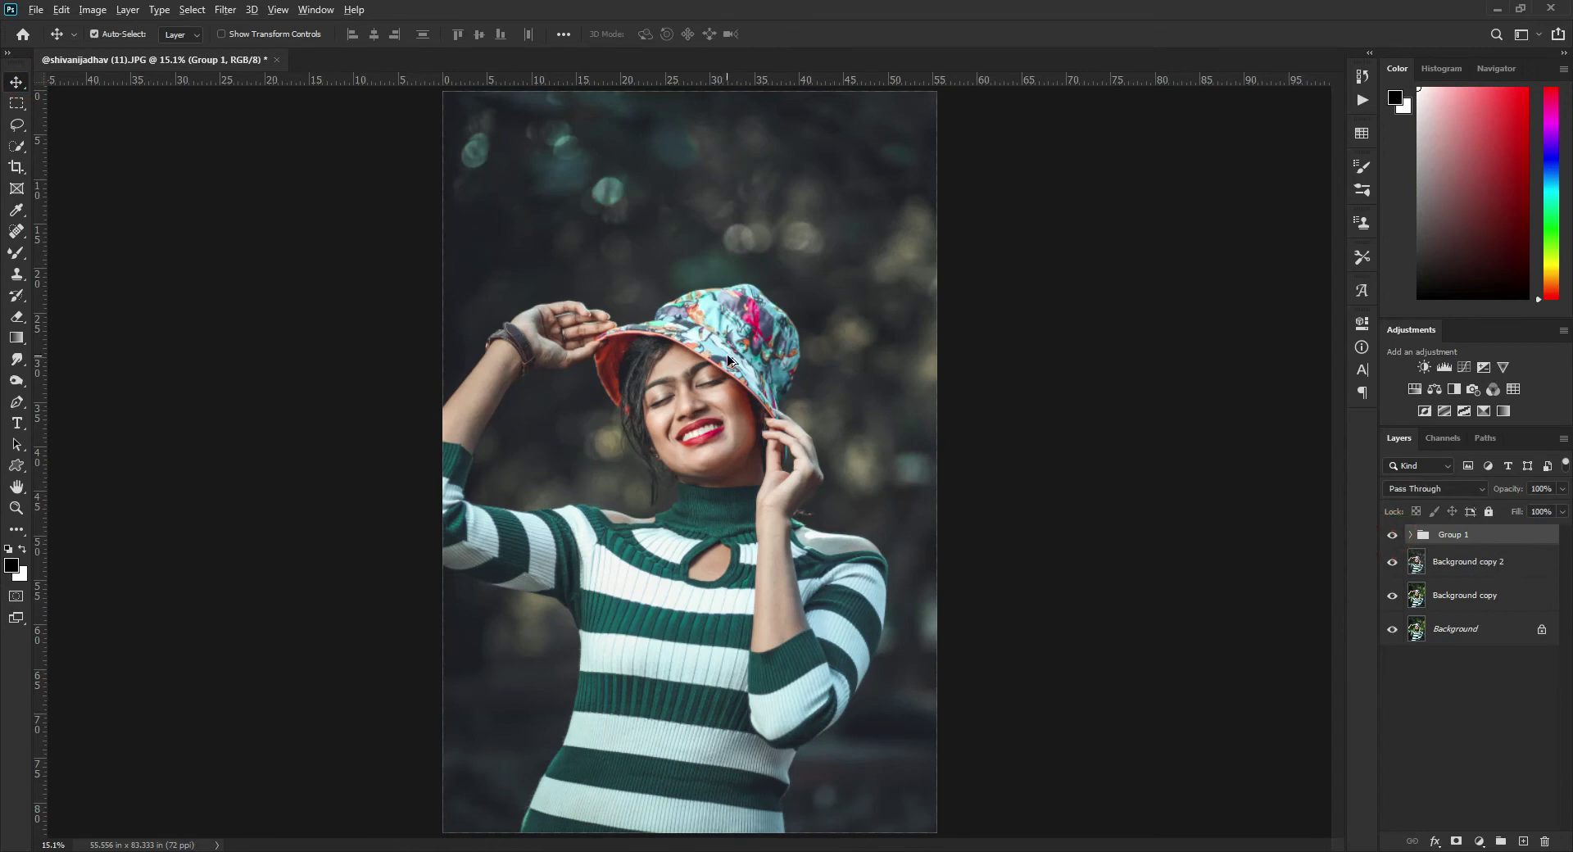
pyautogui.scroll(5, 726, 354)
pyautogui.click(1392, 543)
pyautogui.click(1392, 543)
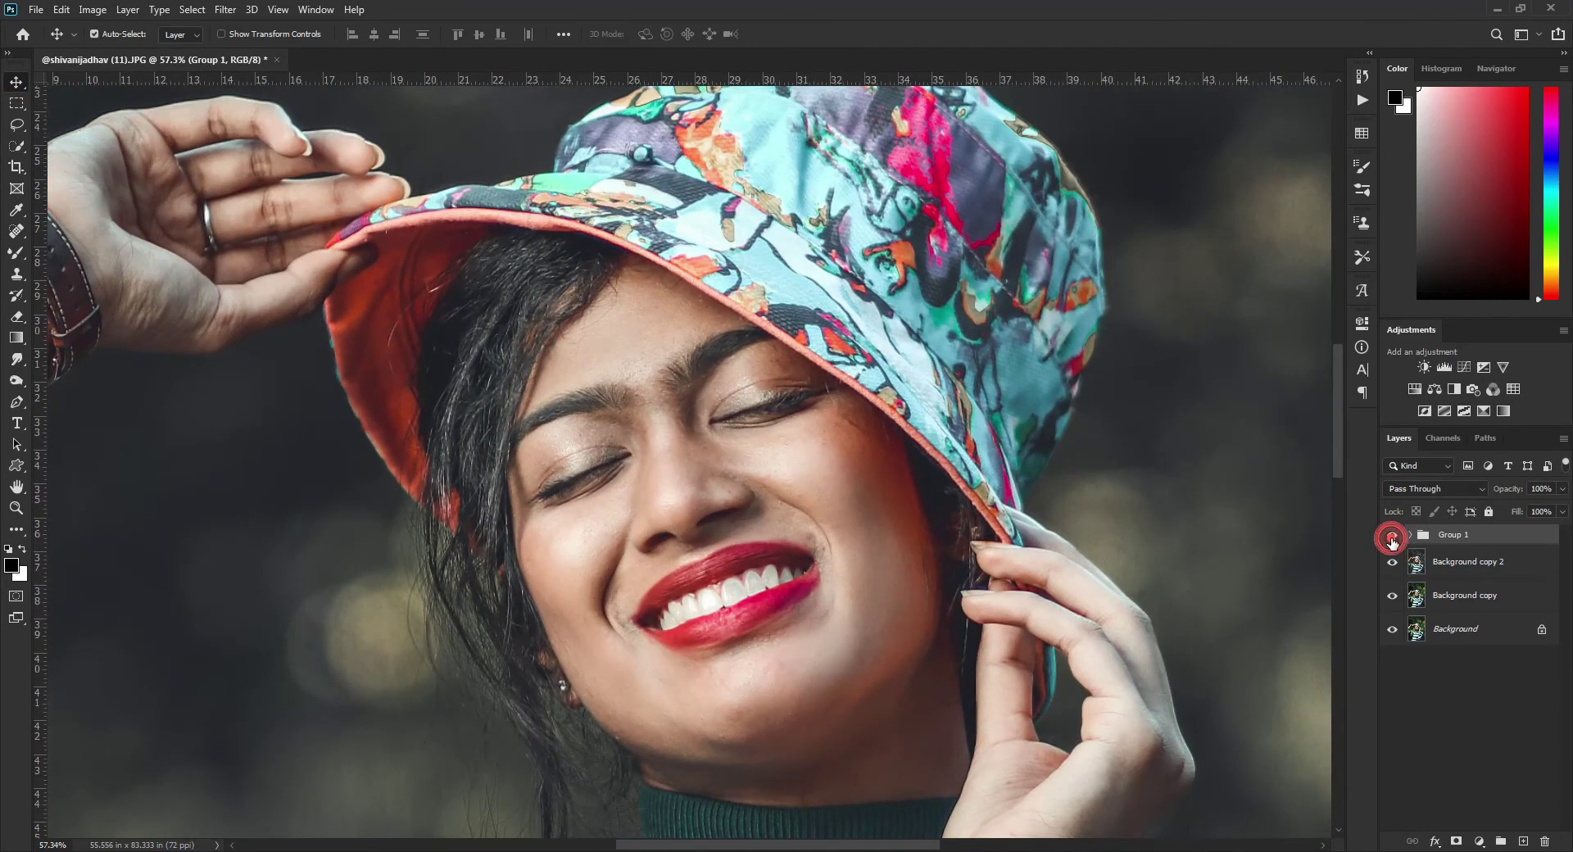
pyautogui.click(1392, 543)
pyautogui.click(1392, 544)
# Merge Group 1 into a single layer and compare it before and after
pyautogui.rightClick(1462, 536)
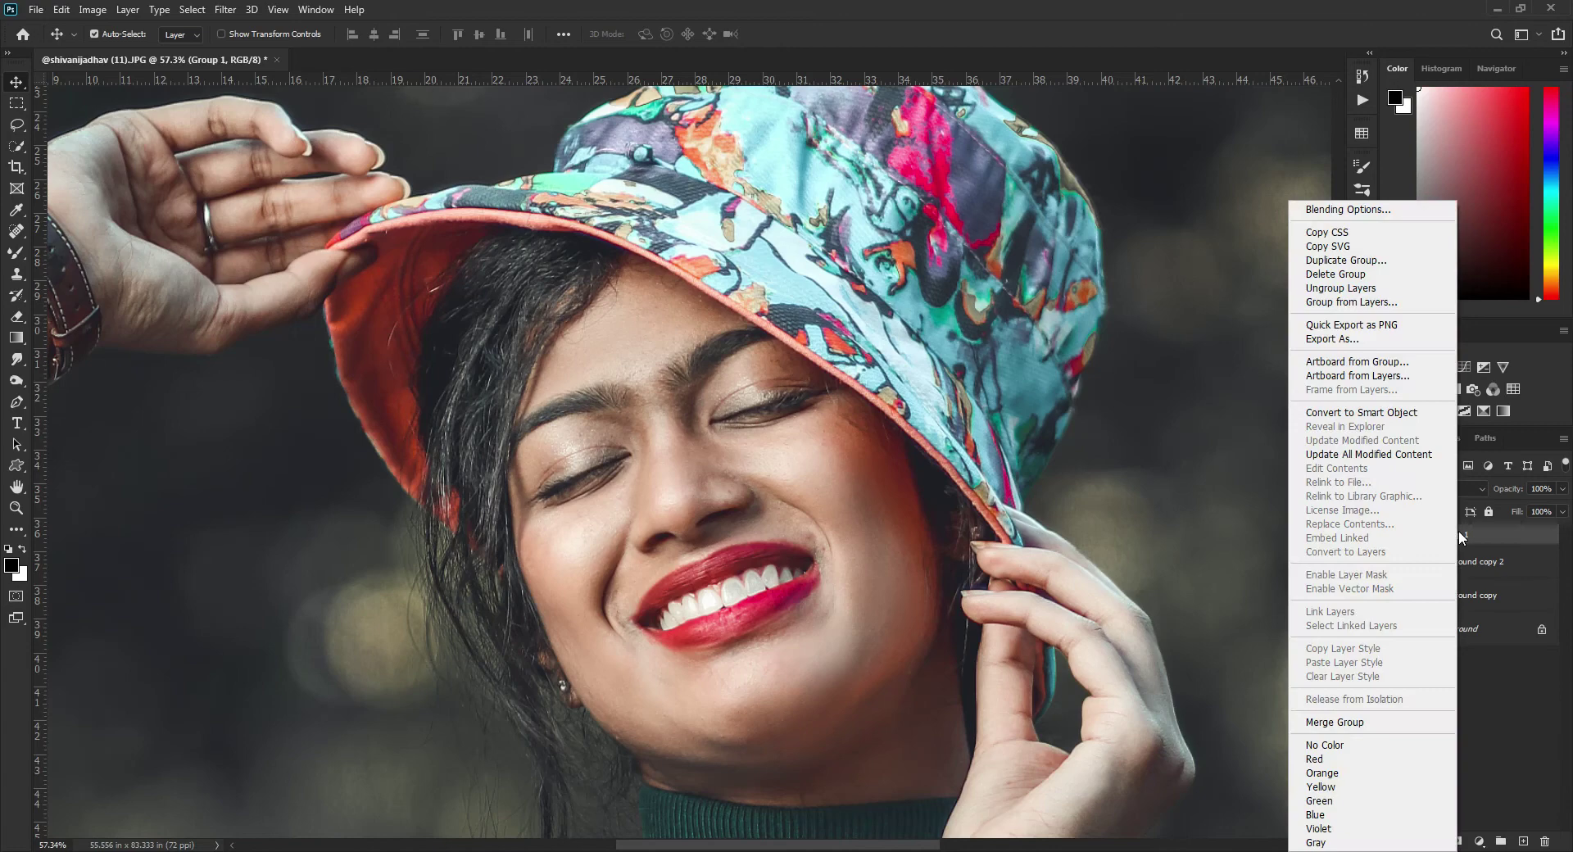
pyautogui.click(1362, 721)
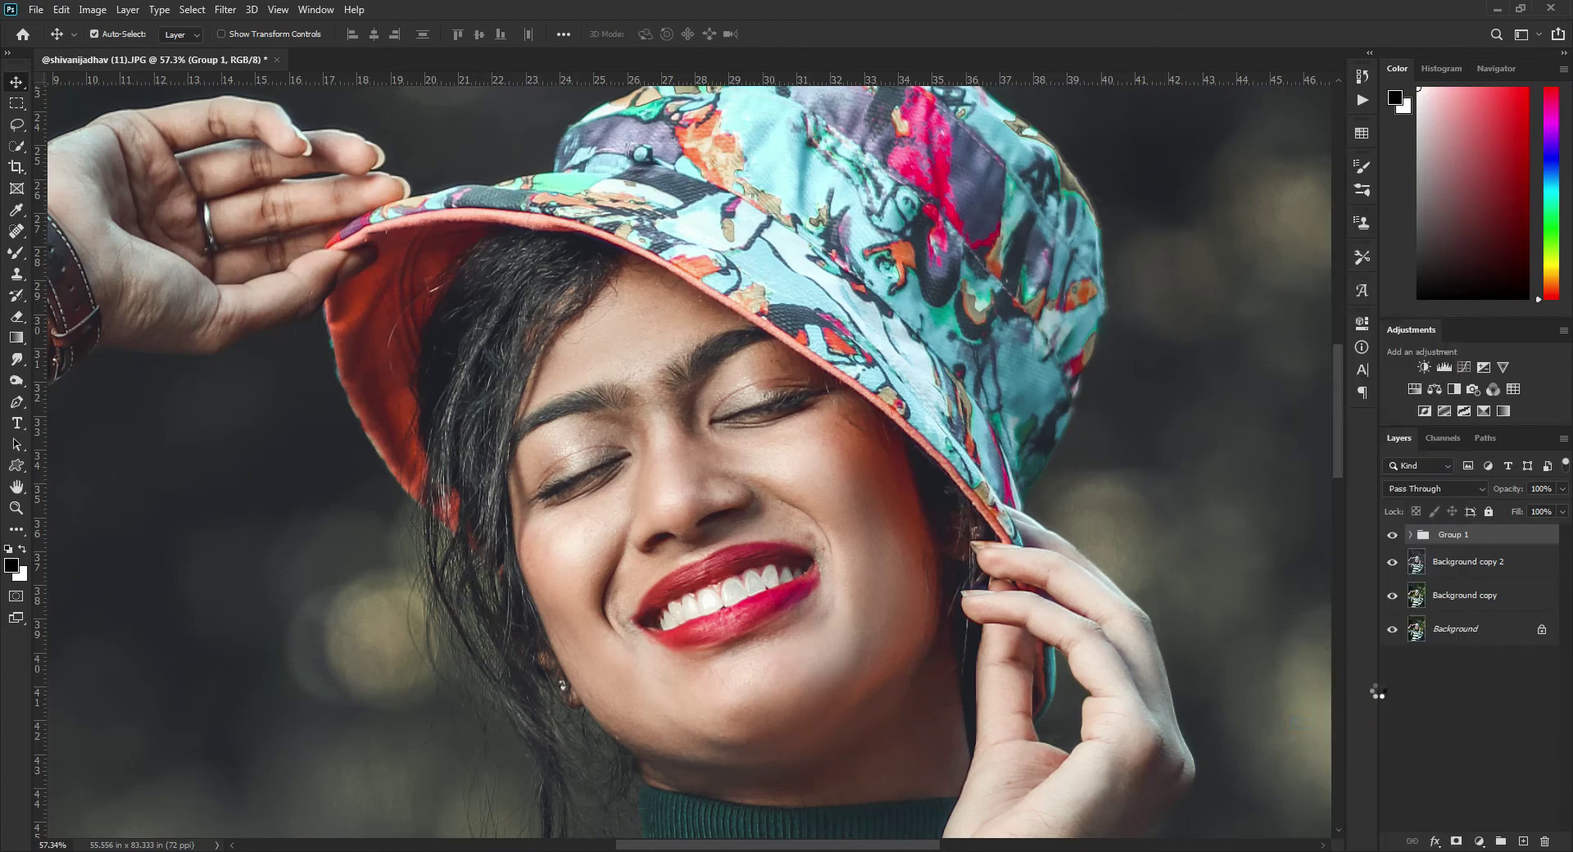
pyautogui.click(1392, 541)
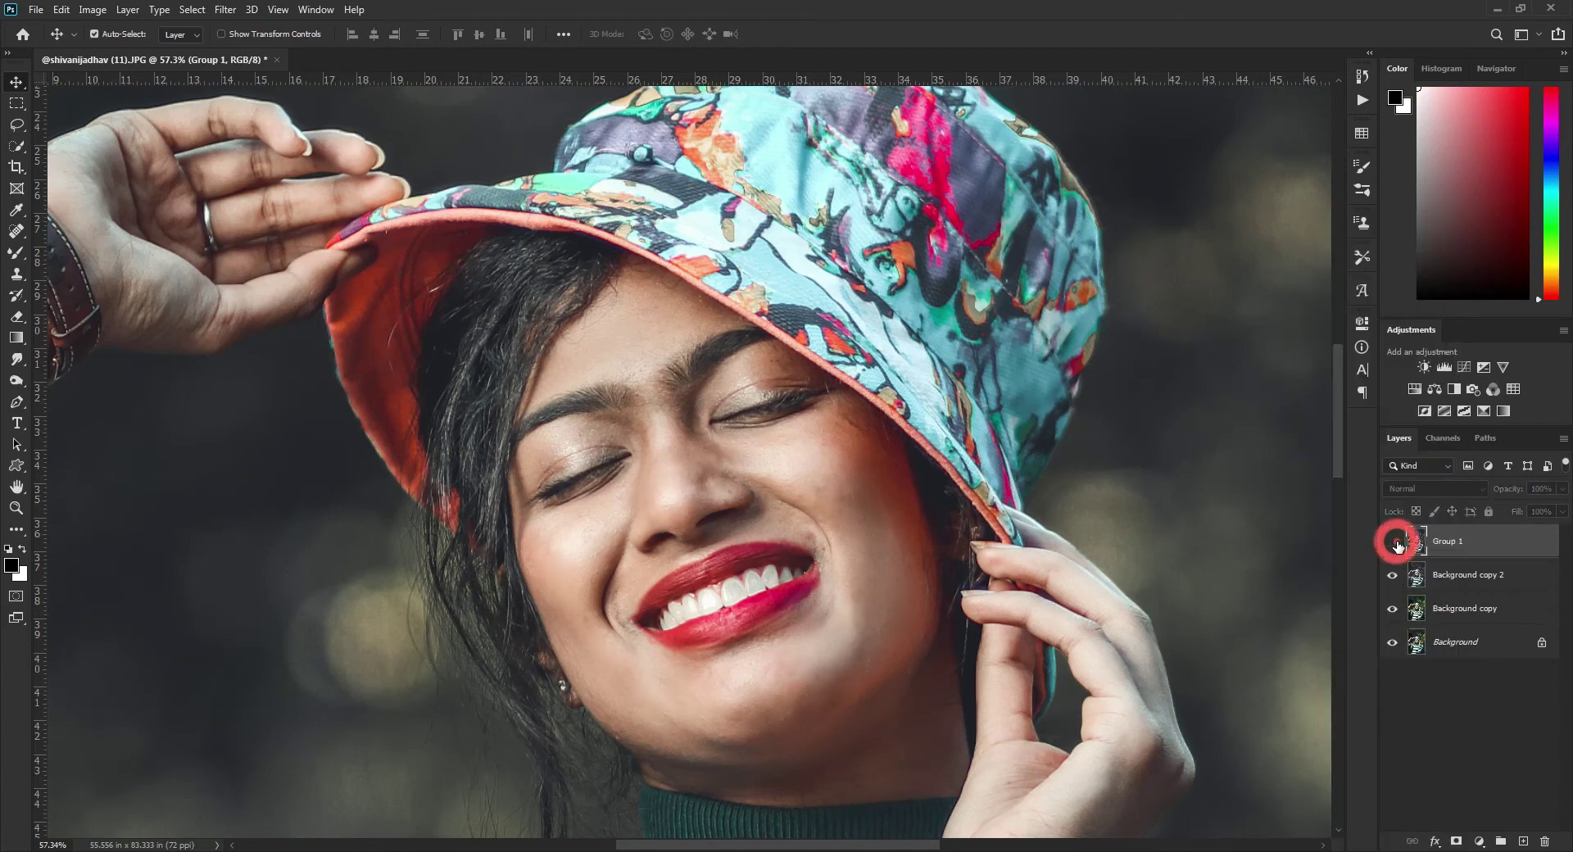
pyautogui.click(1392, 541)
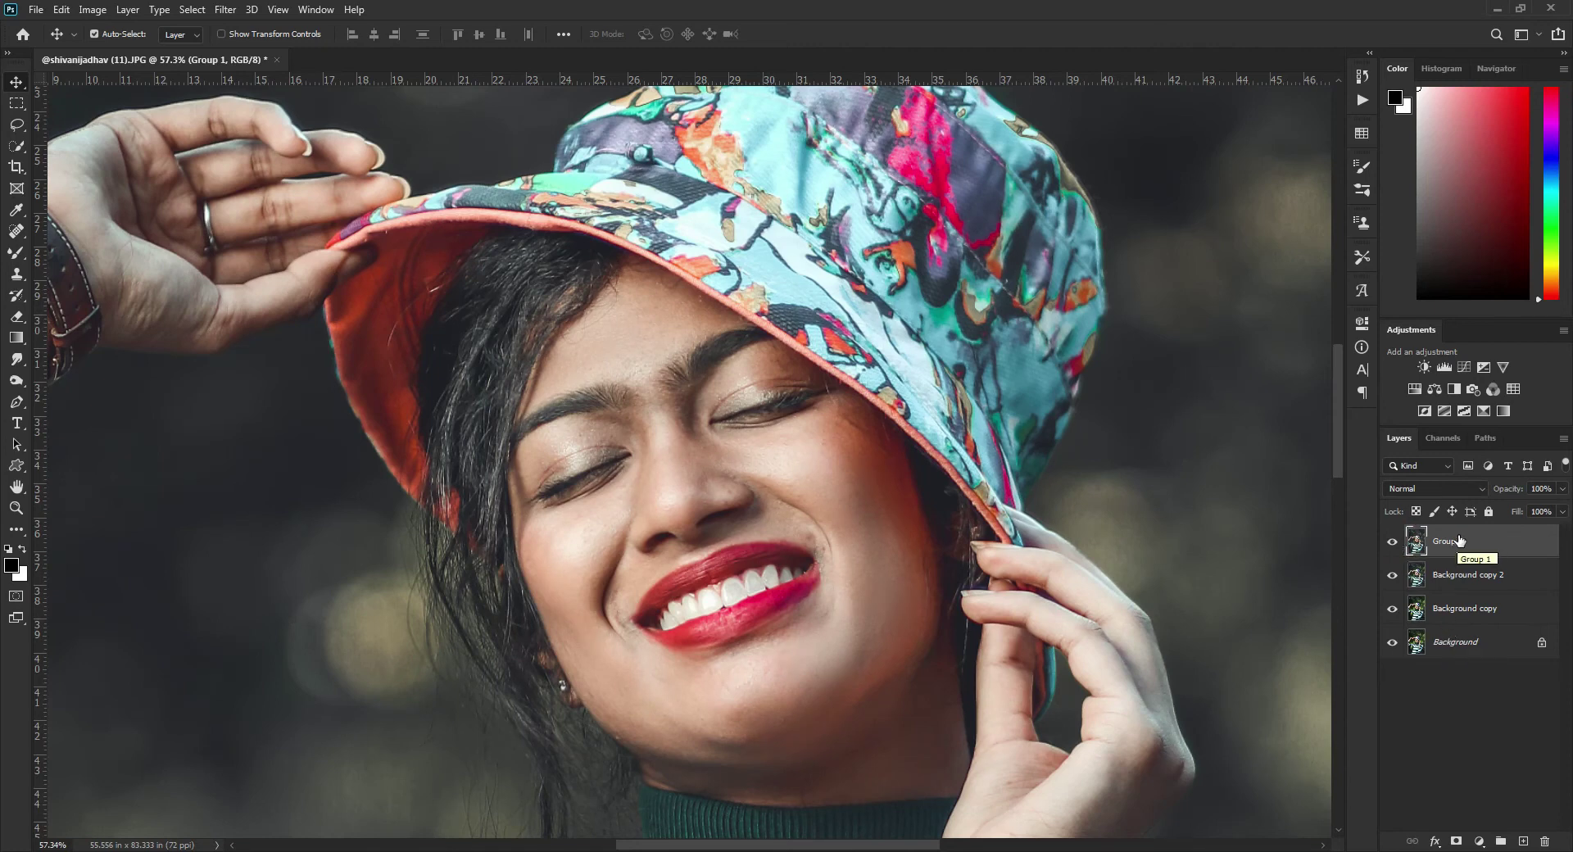
# Duplicate Group 1 twice and apply Imagenomic Portraiture smoothing to Group 1 copy 2
pyautogui.moveTo(1487, 549); pyautogui.dragTo(1525, 842)
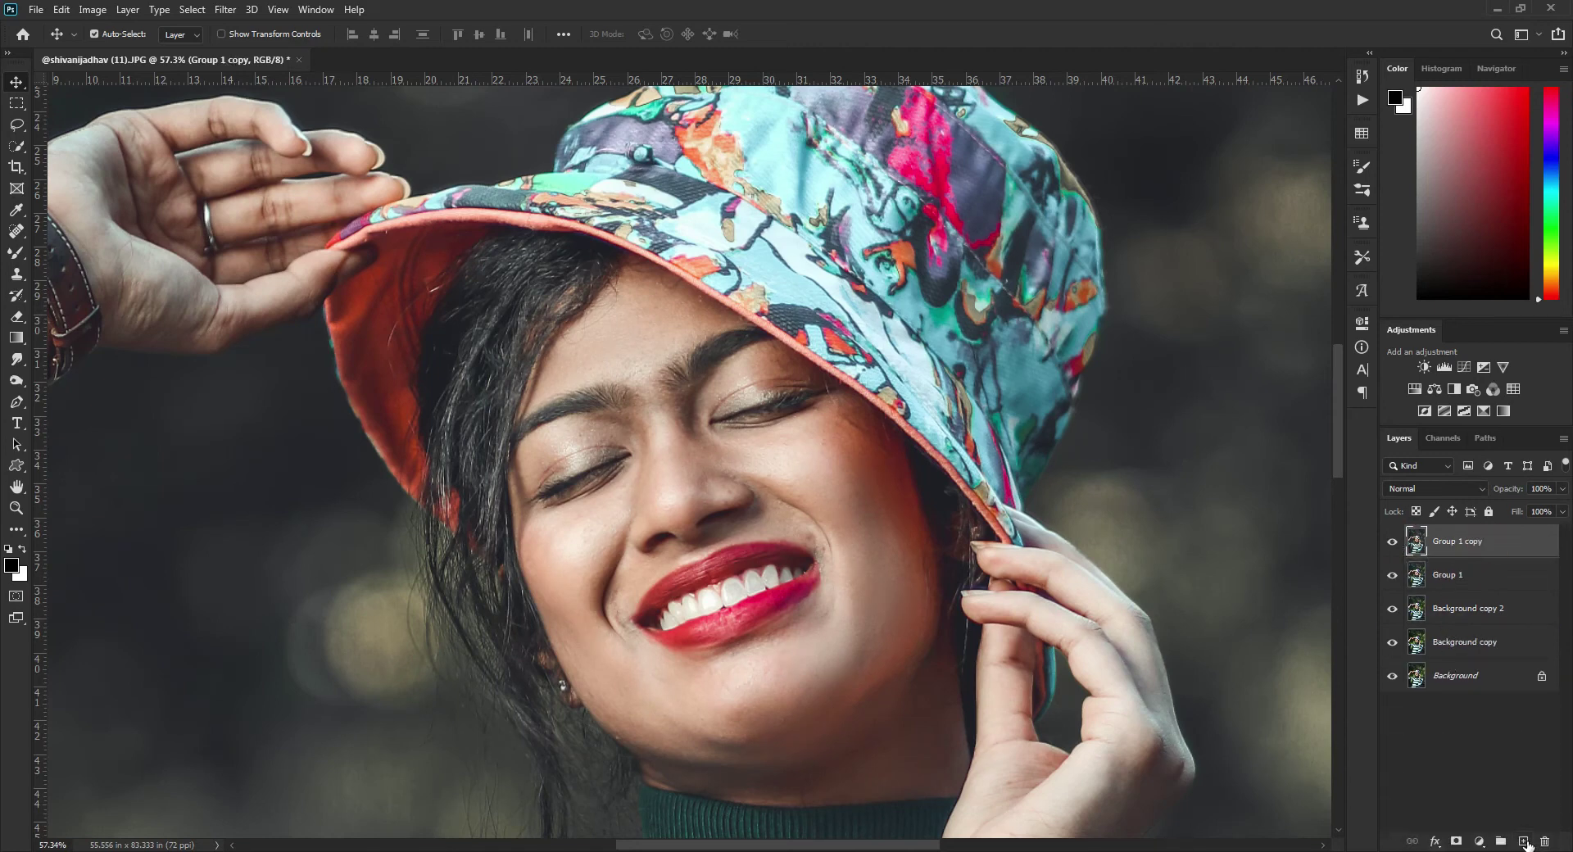
pyautogui.moveTo(1475, 544); pyautogui.dragTo(1526, 839)
pyautogui.hotkey('ctrl', '0')
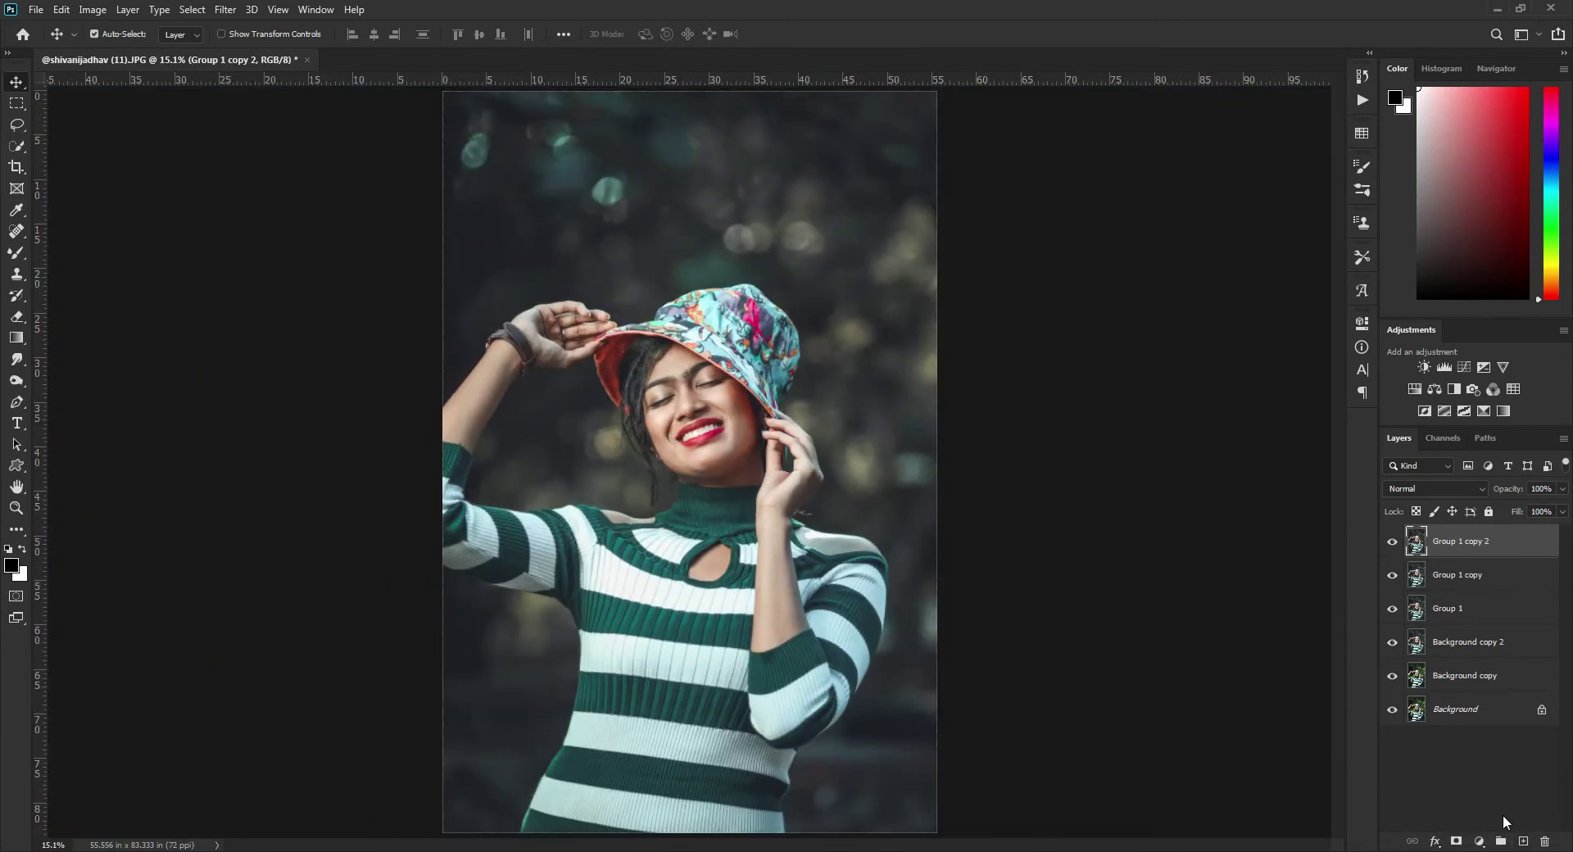
pyautogui.click(225, 9)
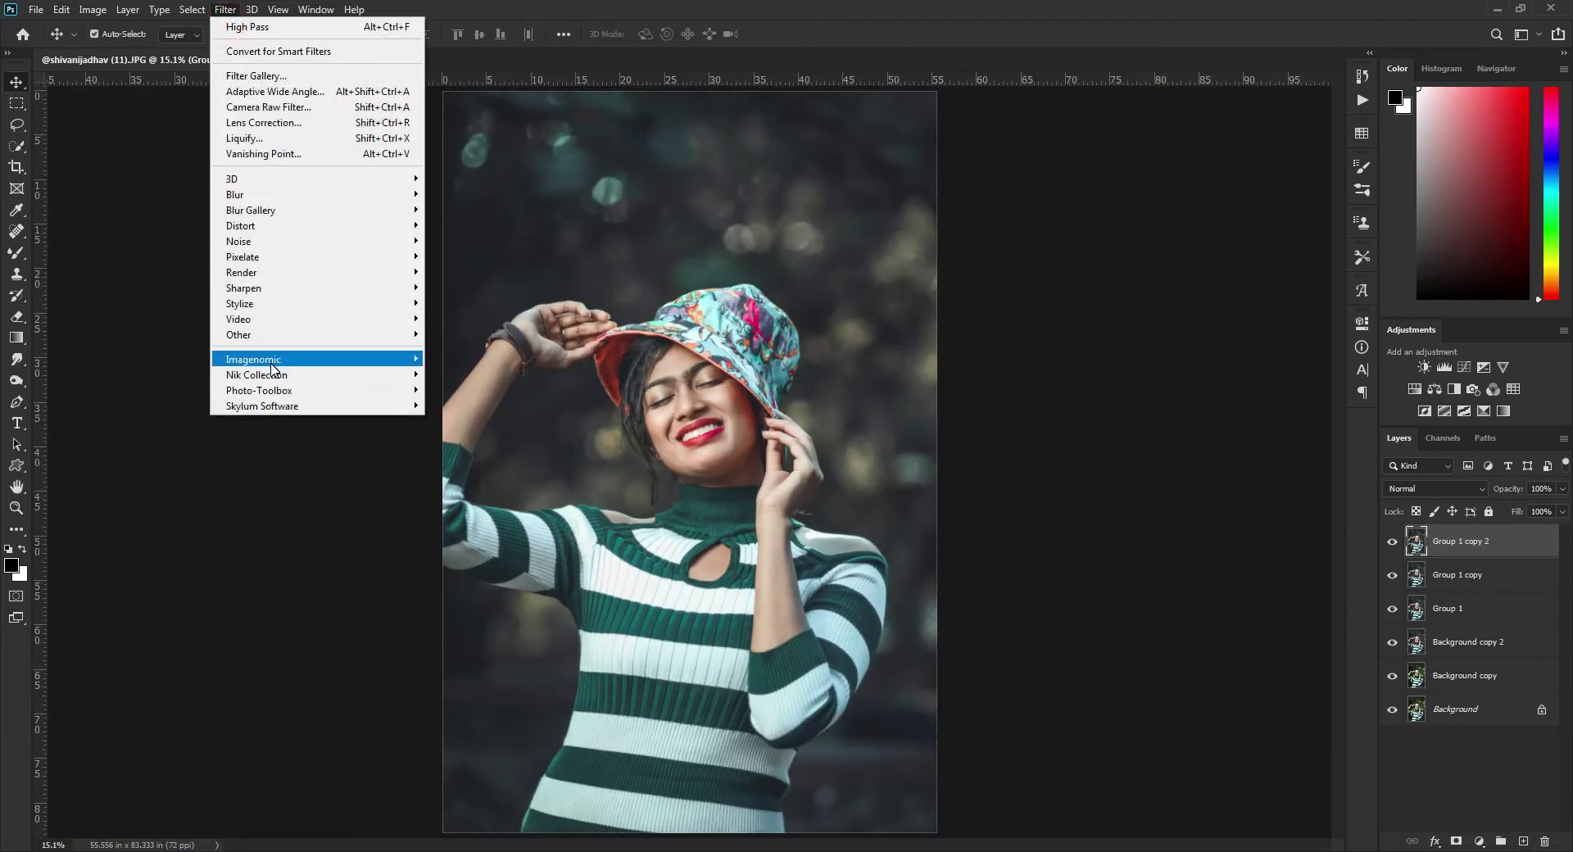
pyautogui.click(250, 353)
pyautogui.click(481, 381)
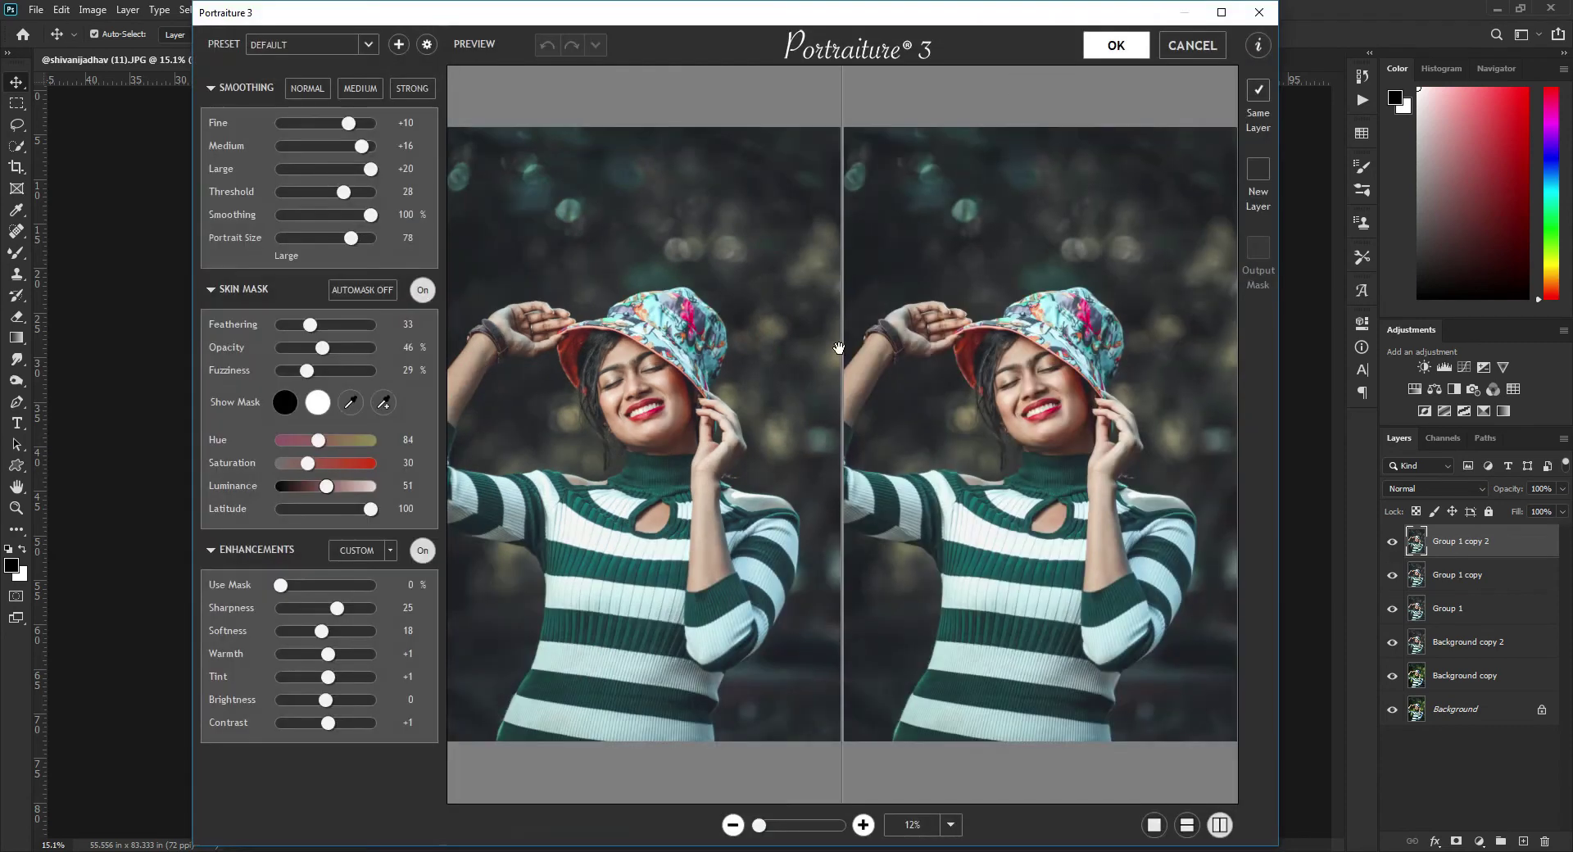
pyautogui.click(1115, 48)
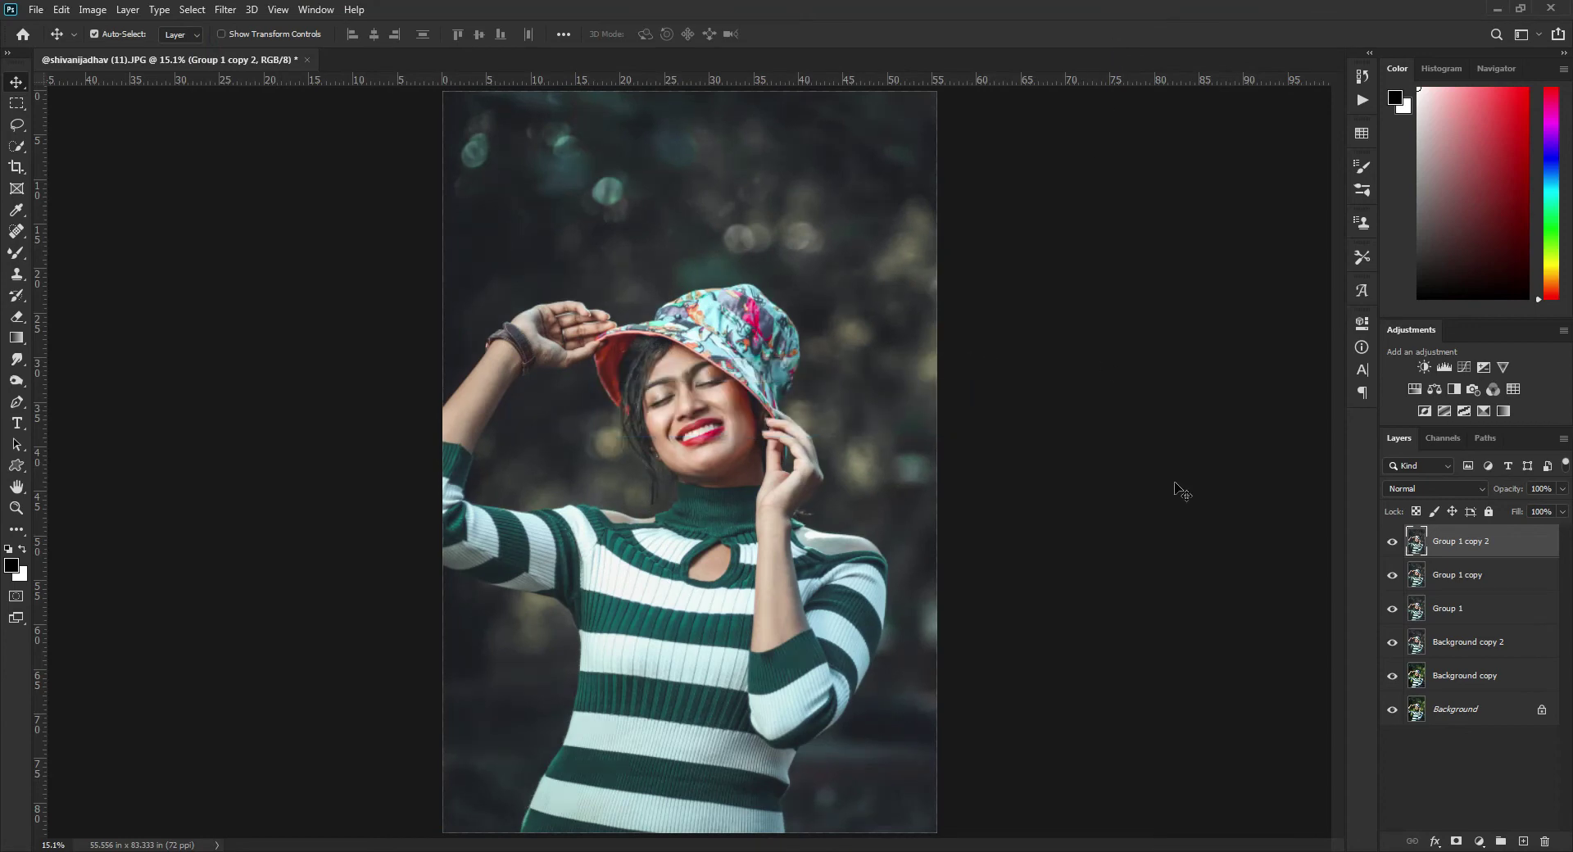
# Add a black mask to Group 1 copy 2 and set a white brush at 100% opacity
pyautogui.keyDown('alt'); pyautogui.click(1456, 842); pyautogui.keyUp('alt')
pyautogui.rightClick(19, 253)
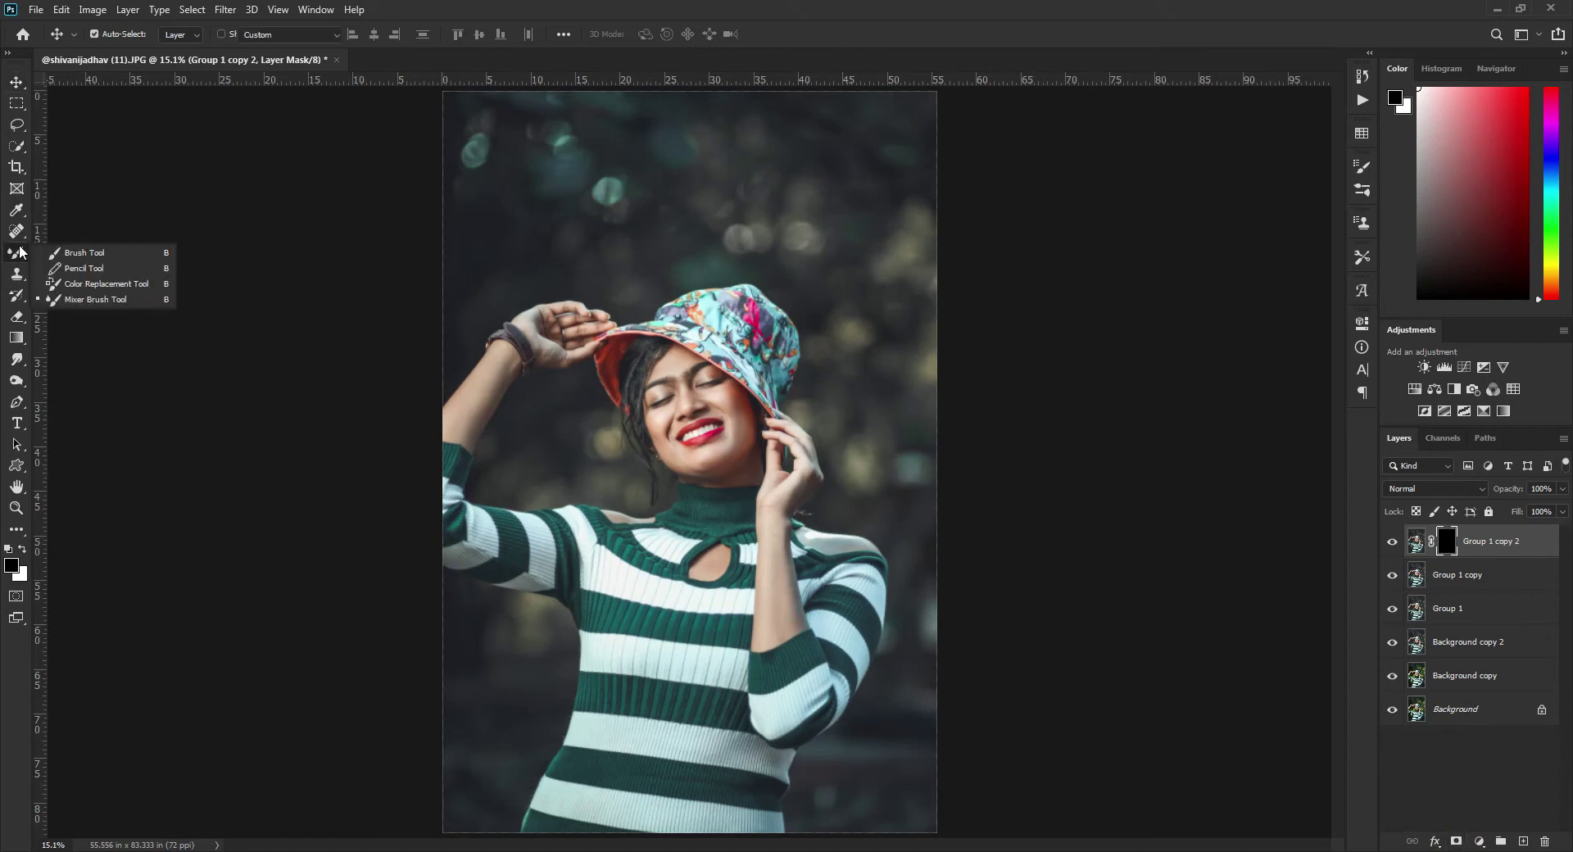
pyautogui.click(61, 252)
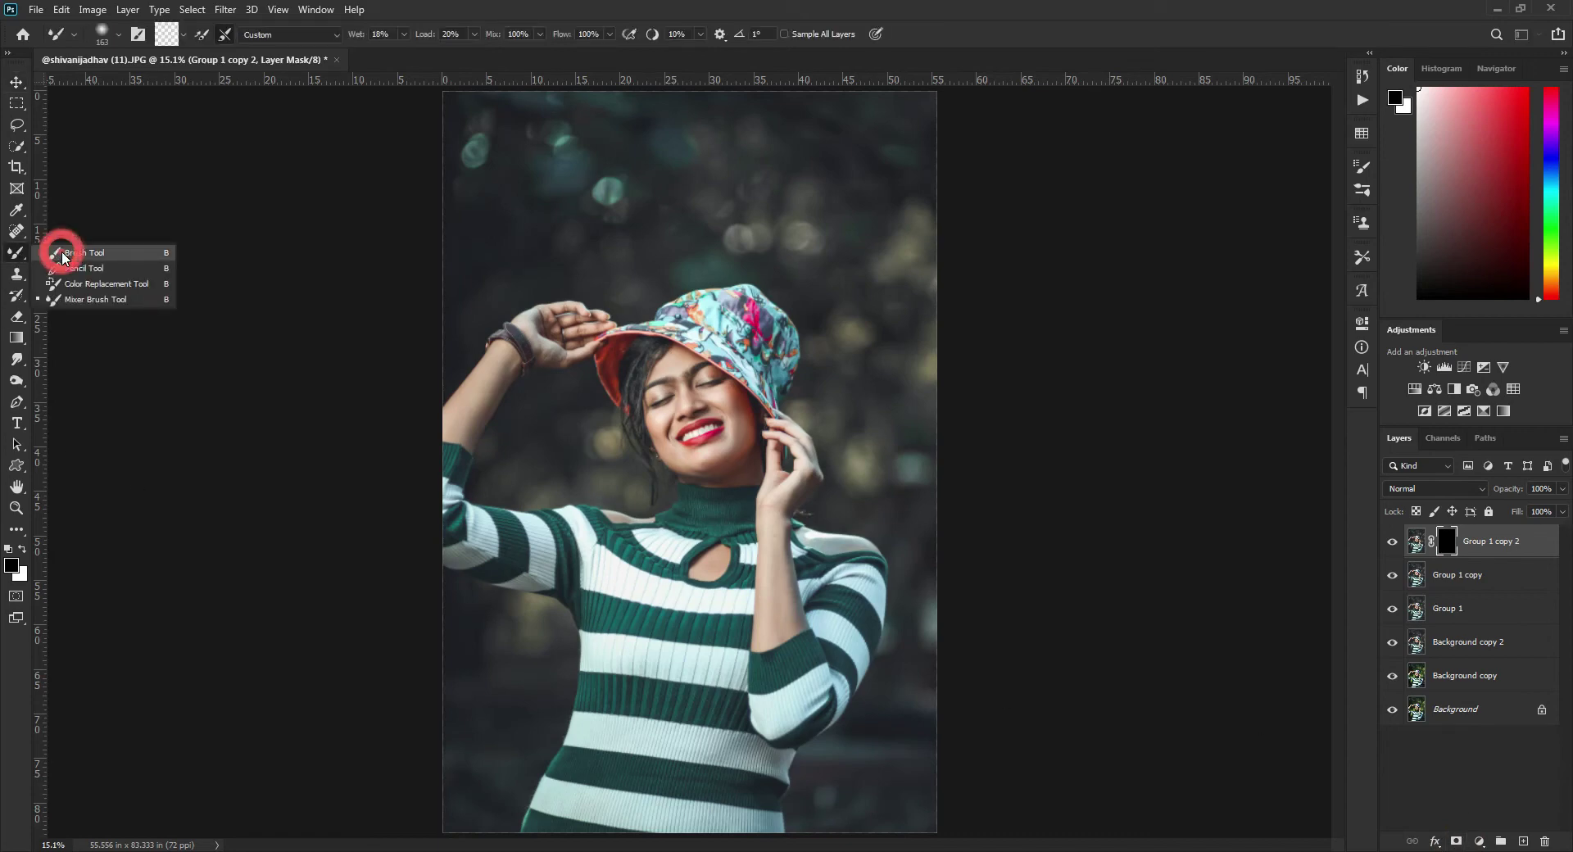
pyautogui.click(22, 549)
pyautogui.moveTo(320, 35); pyautogui.dragTo(421, 38)
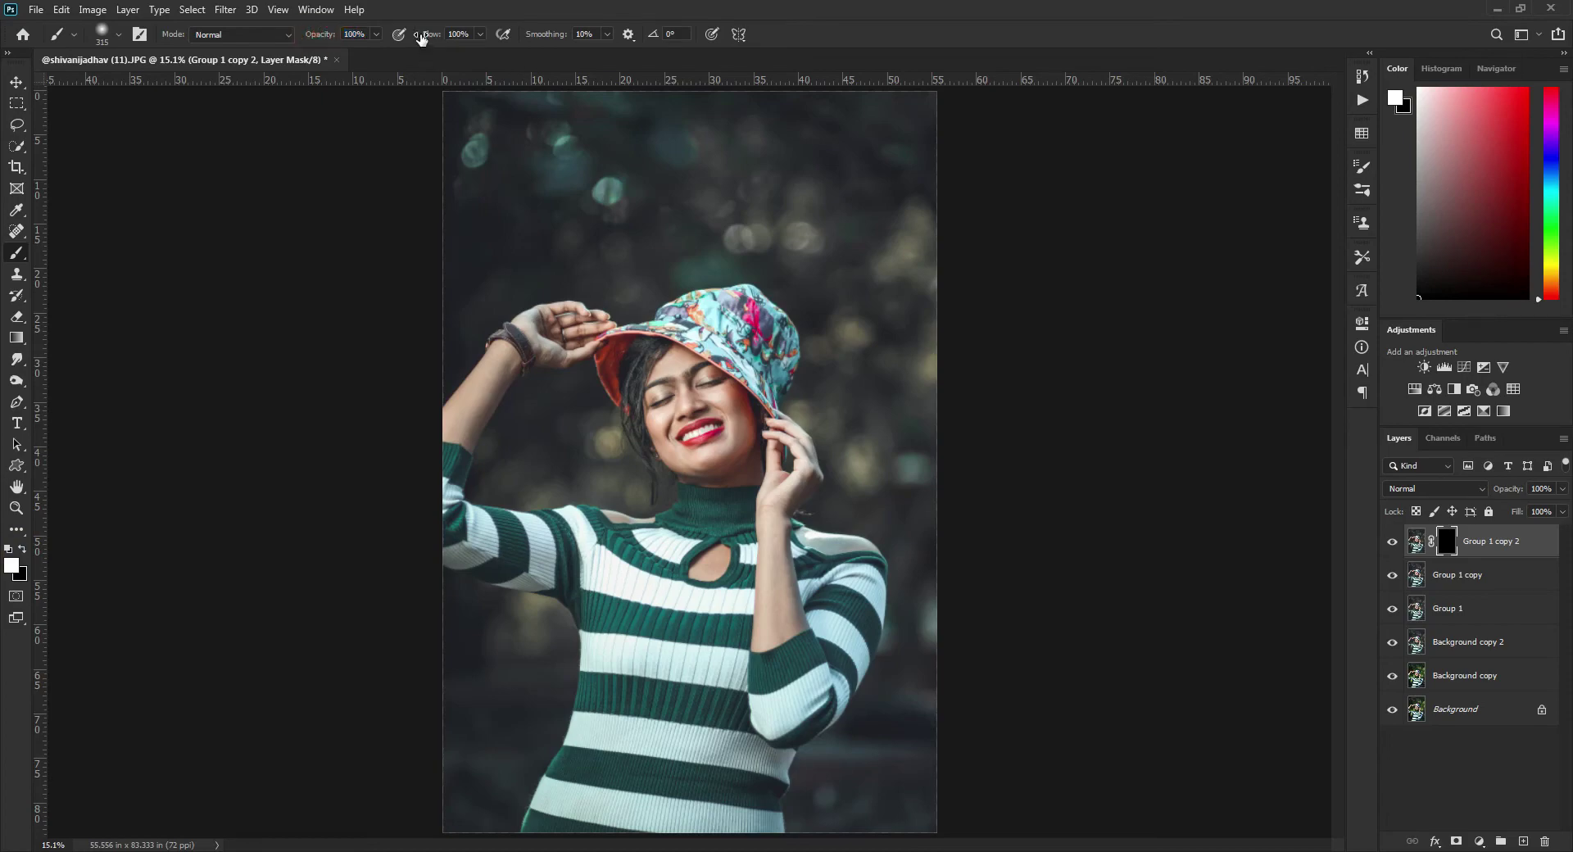
pyautogui.click(626, 370)
# Paint smoothing into the mask over forehead, jaw, chin, cheek and neck with a brush up to 413 px
pyautogui.scroll(3, 656, 370)
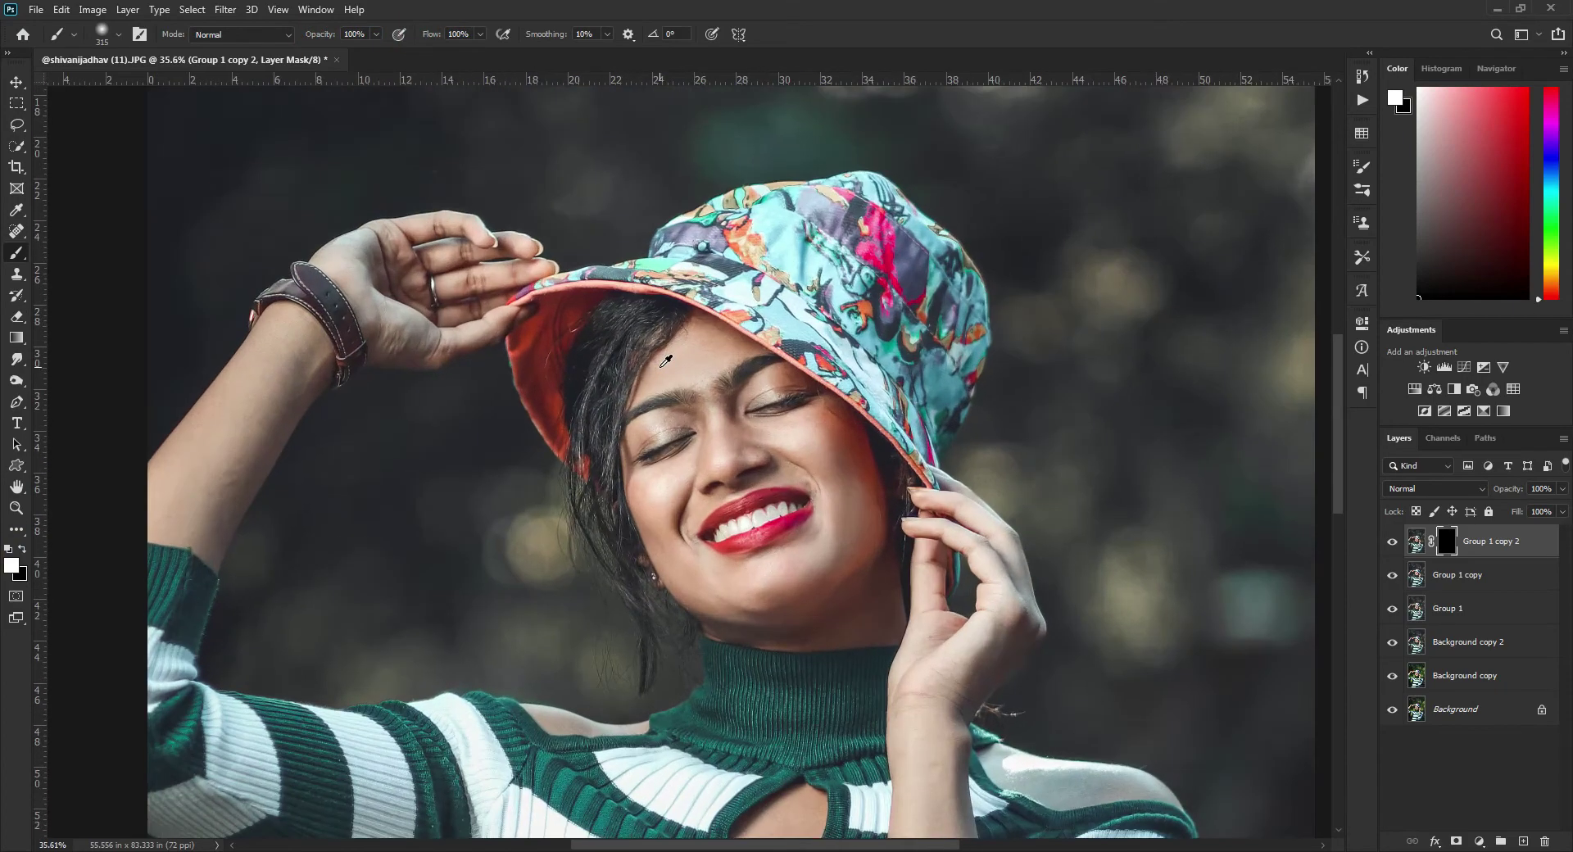
pyautogui.scroll(3, 657, 369)
pyautogui.moveTo(638, 374)
pyautogui.mouseDown()
pyautogui.moveTo(712, 352)
pyautogui.moveTo(730, 323)
pyautogui.mouseUp()
pyautogui.moveTo(776, 606); pyautogui.dragTo(637, 377)
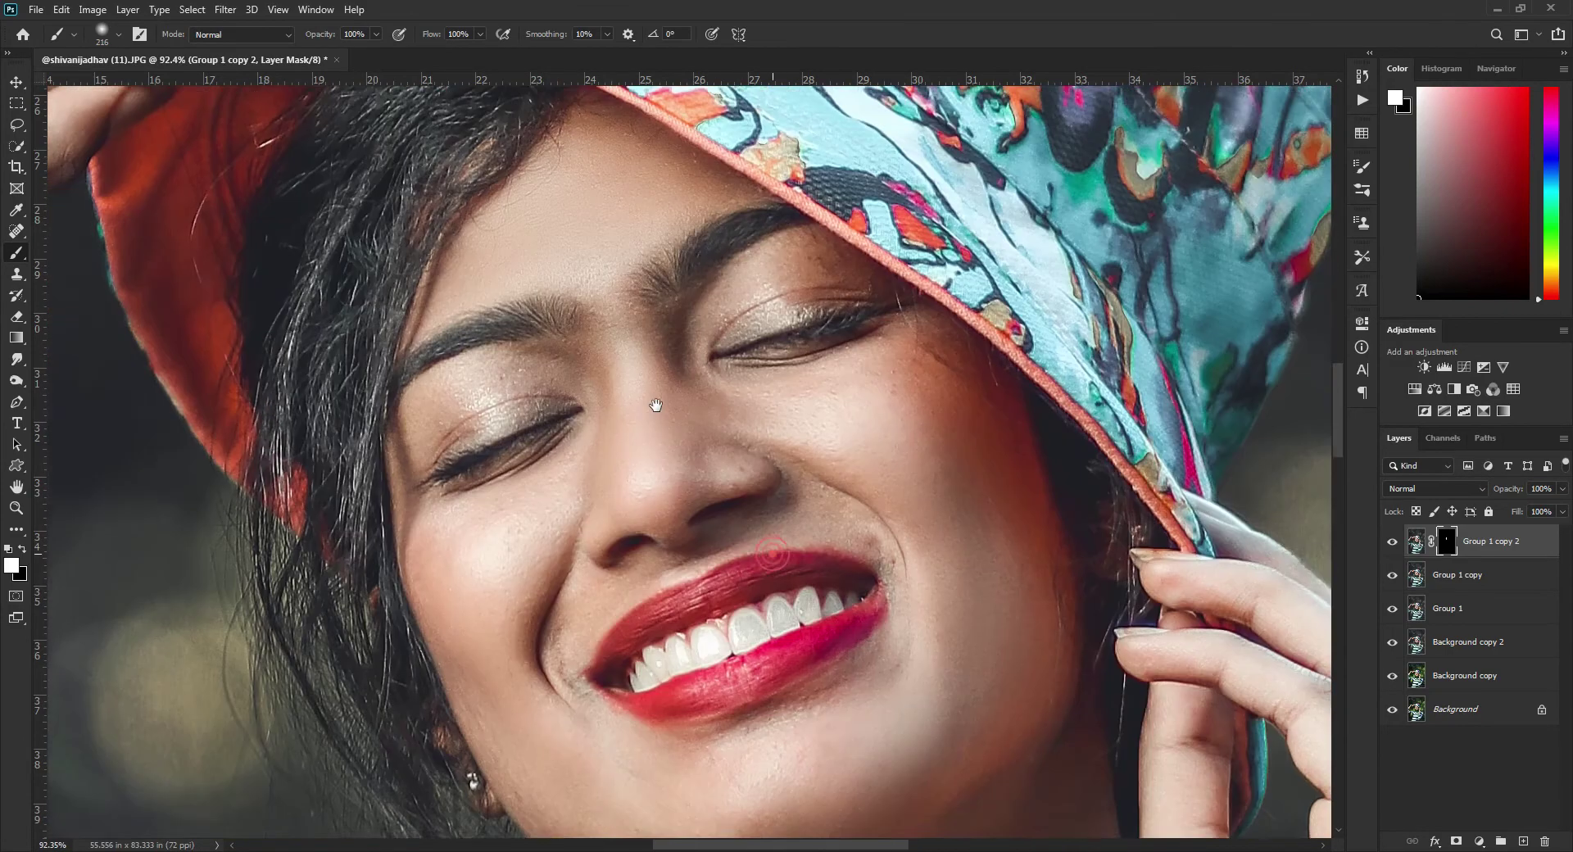
pyautogui.moveTo(959, 585)
pyautogui.mouseDown()
pyautogui.moveTo(843, 598)
pyautogui.moveTo(860, 660)
pyautogui.moveTo(639, 692)
pyautogui.moveTo(493, 552)
pyautogui.mouseUp()
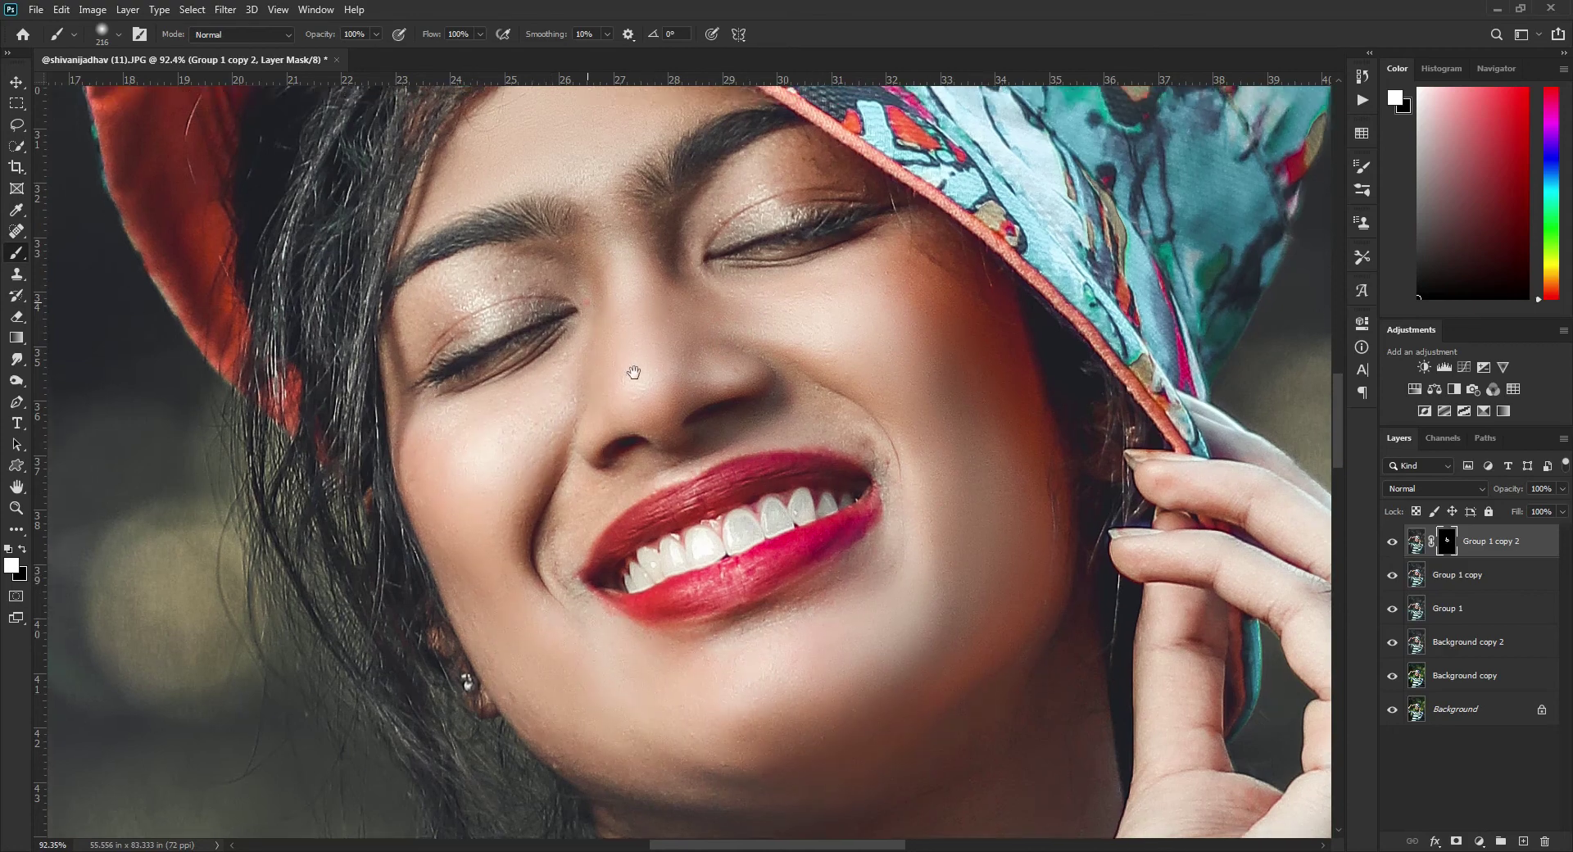
pyautogui.moveTo(632, 369); pyautogui.dragTo(701, 391)
pyautogui.scroll(-3, 701, 391)
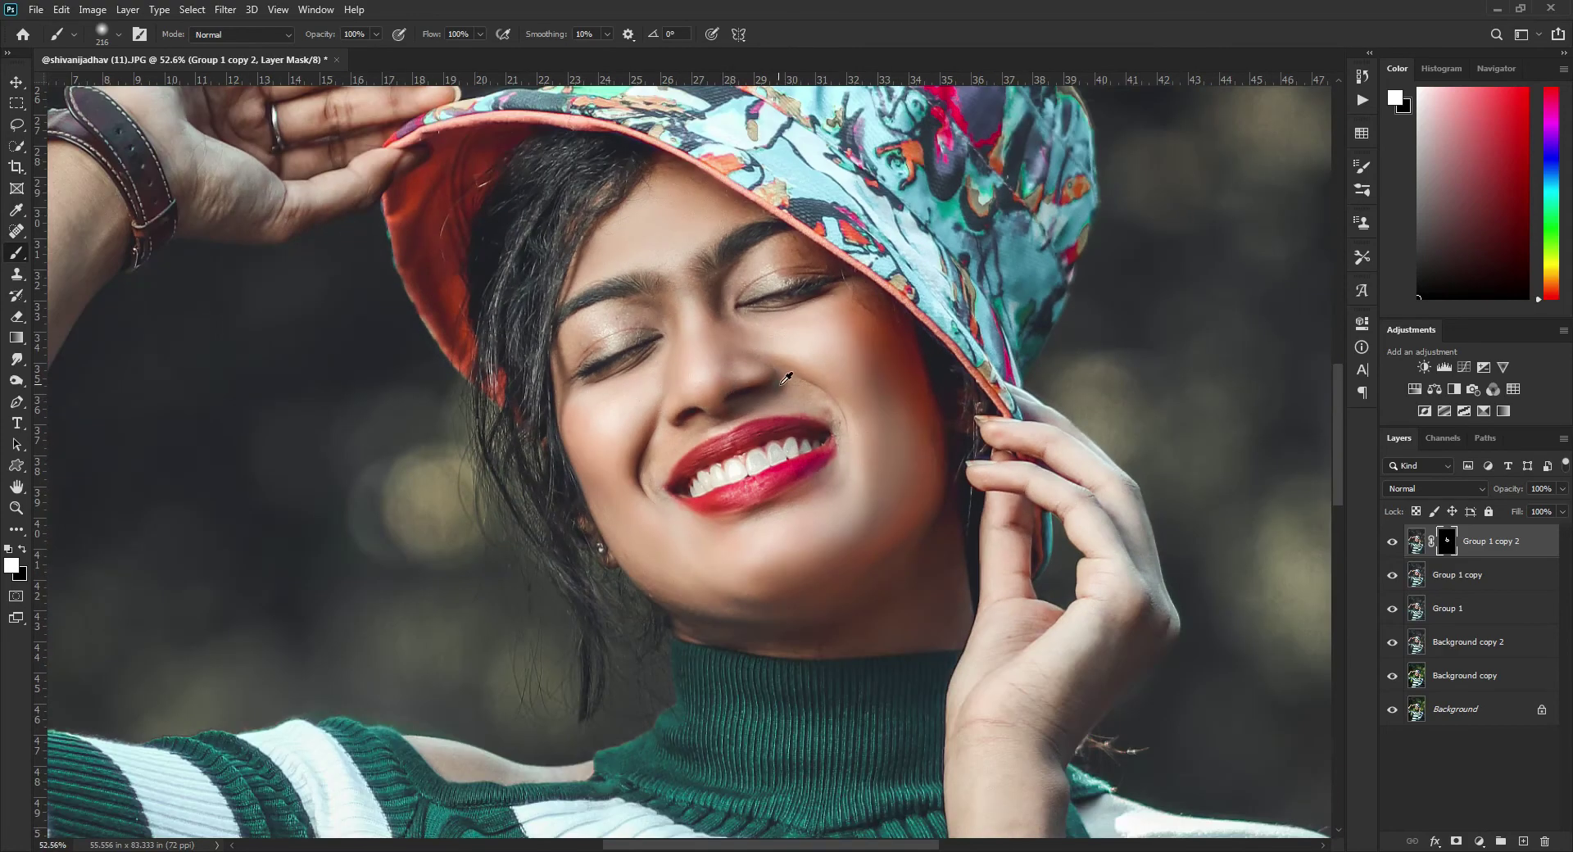
pyautogui.moveTo(797, 573)
pyautogui.mouseDown()
pyautogui.moveTo(720, 429)
pyautogui.moveTo(721, 467)
pyautogui.moveTo(701, 321)
pyautogui.mouseUp()
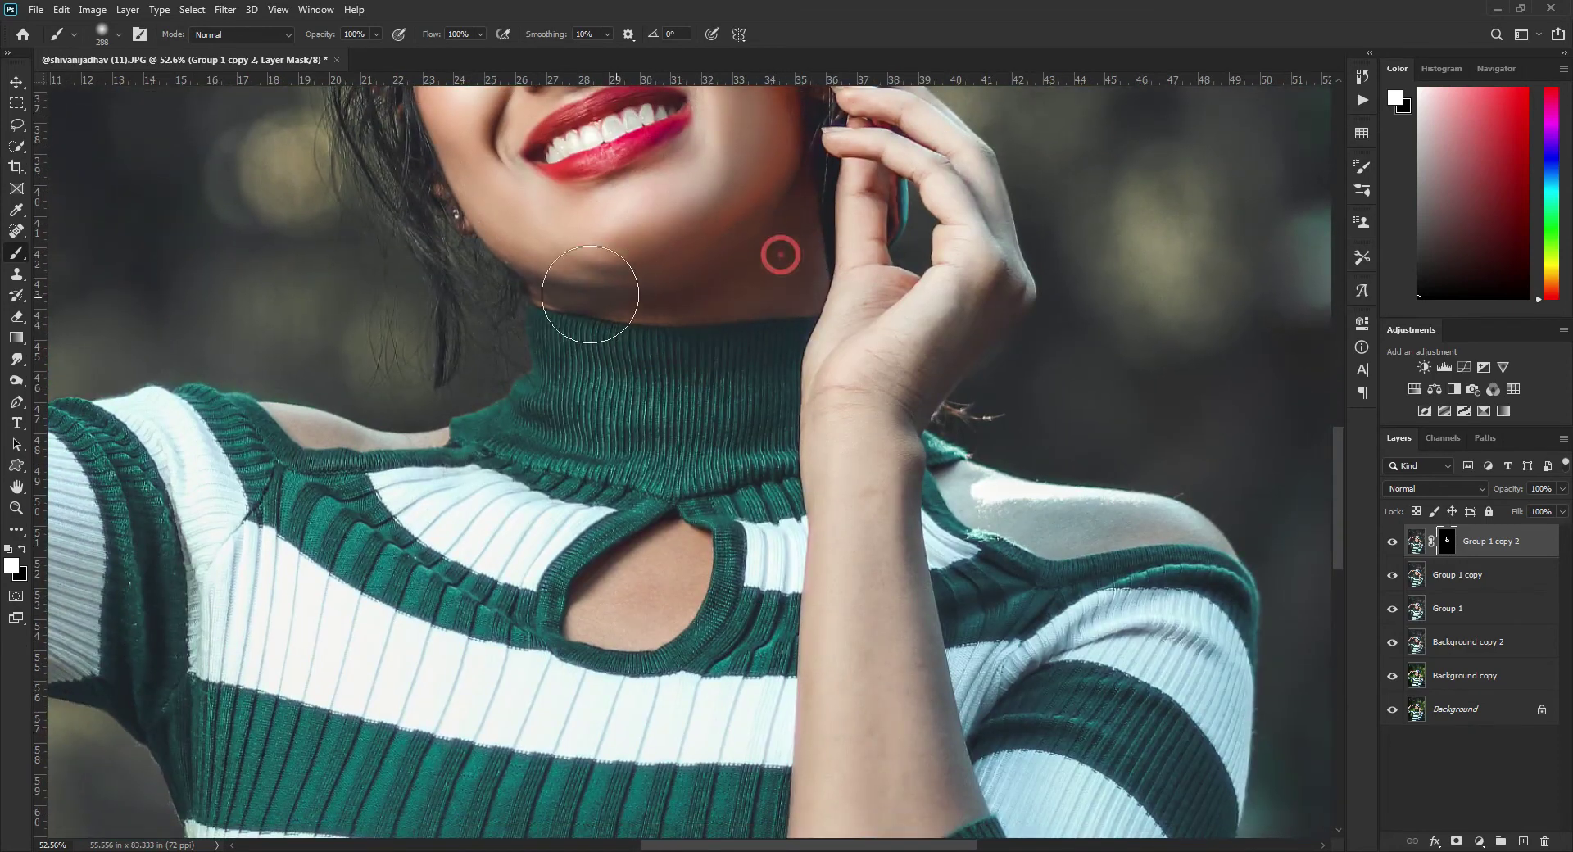
pyautogui.scroll(-2, 775, 256)
pyautogui.scroll(-2, 803, 375)
pyautogui.moveTo(814, 394); pyautogui.dragTo(818, 445)
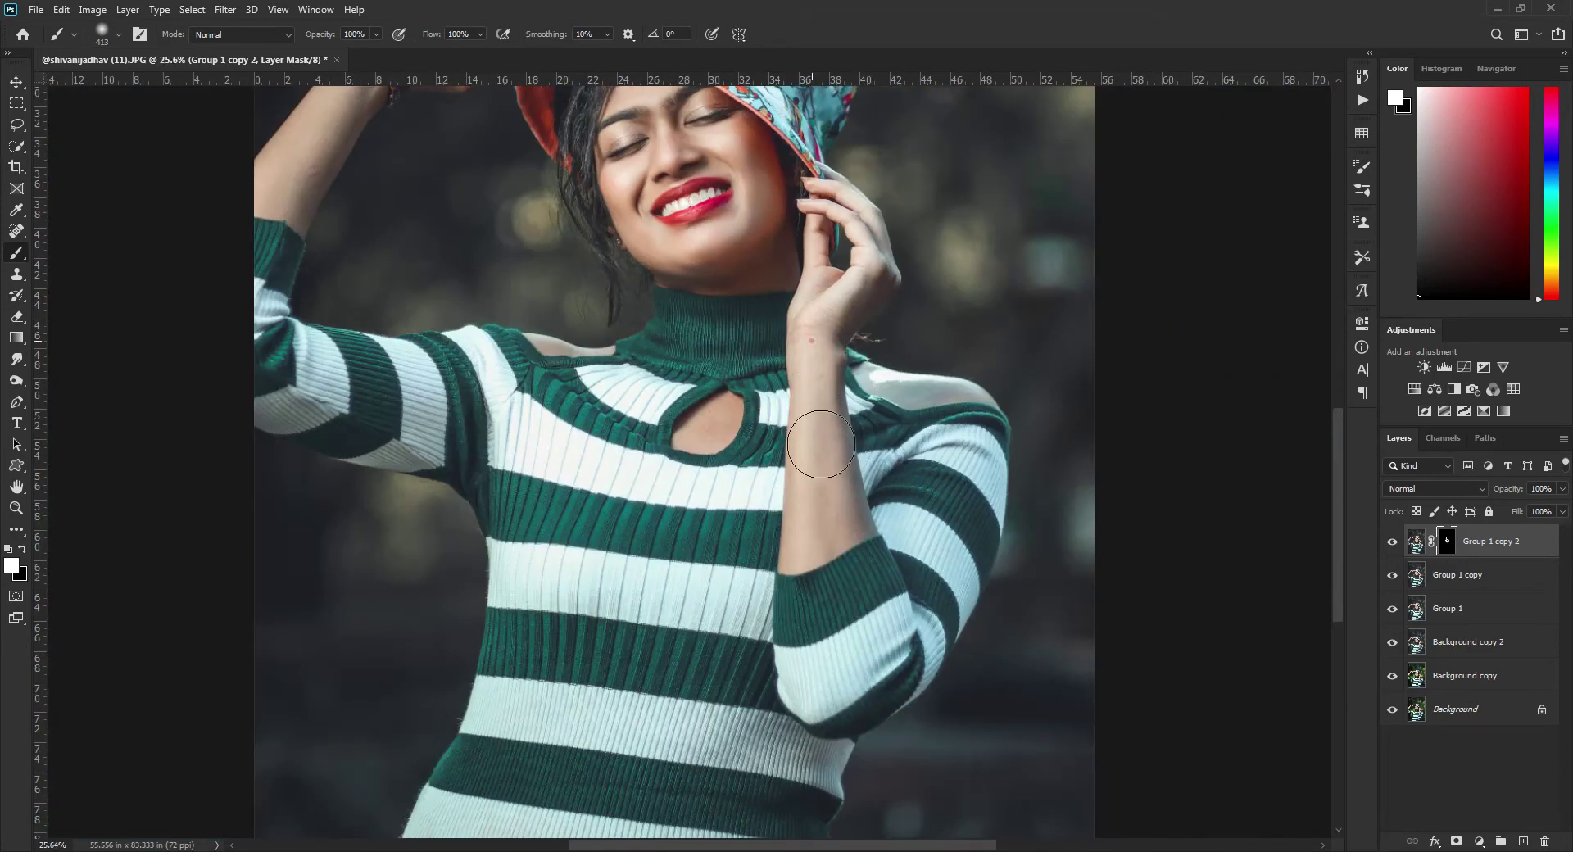
pyautogui.scroll(3, 639, 285)
pyautogui.hscroll(-5, 639, 285)
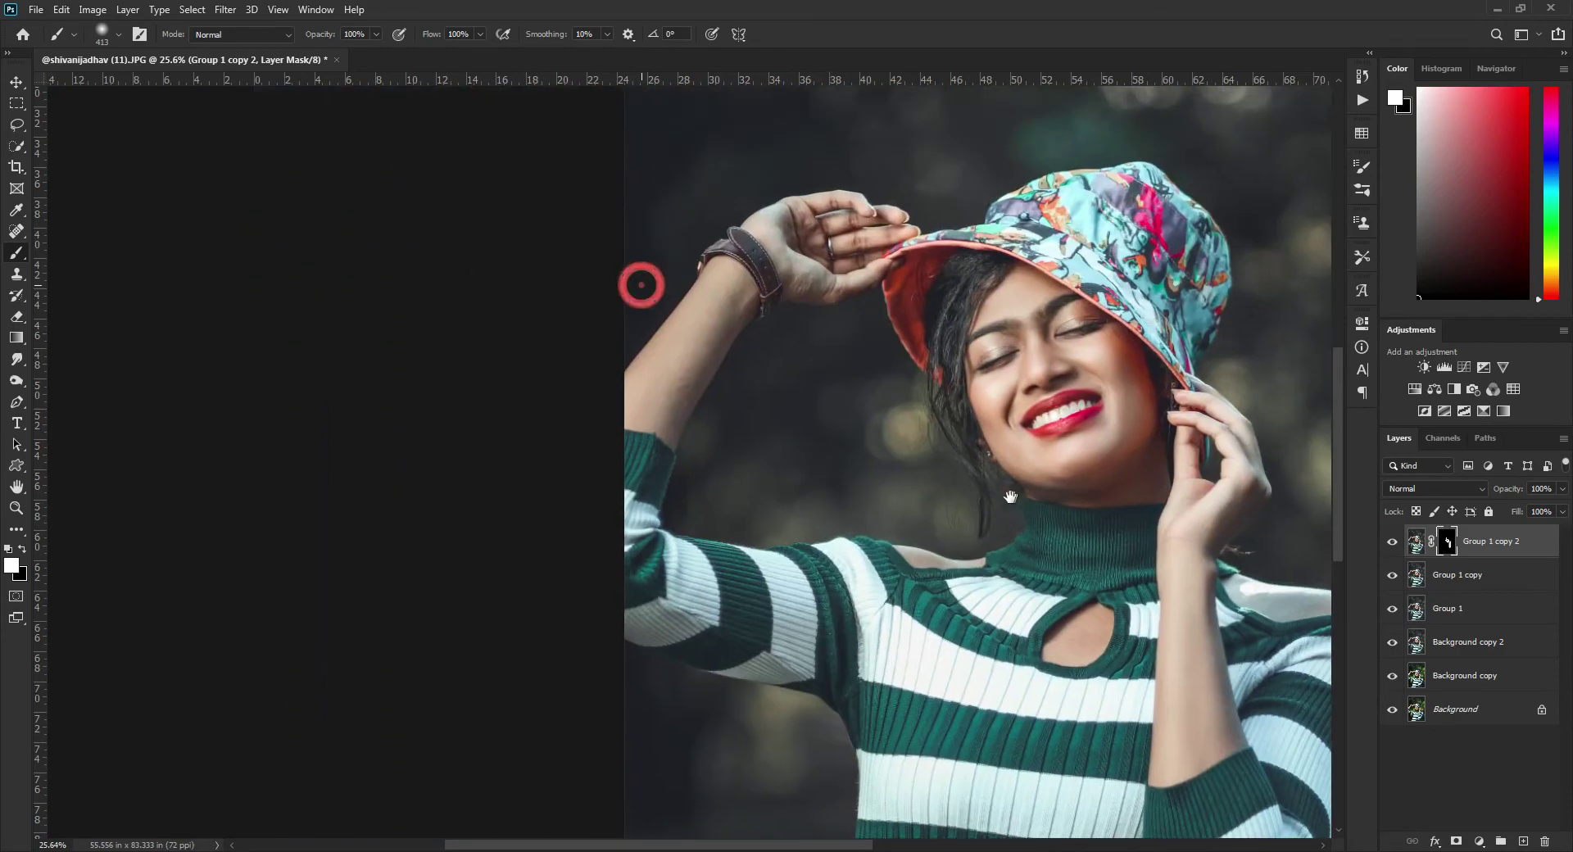
# Lower Group 1 copy 2 to 84% opacity and toggle it to compare
pyautogui.click(16, 81)
pyautogui.scroll(2, 1022, 298)
pyautogui.scroll(2, 840, 427)
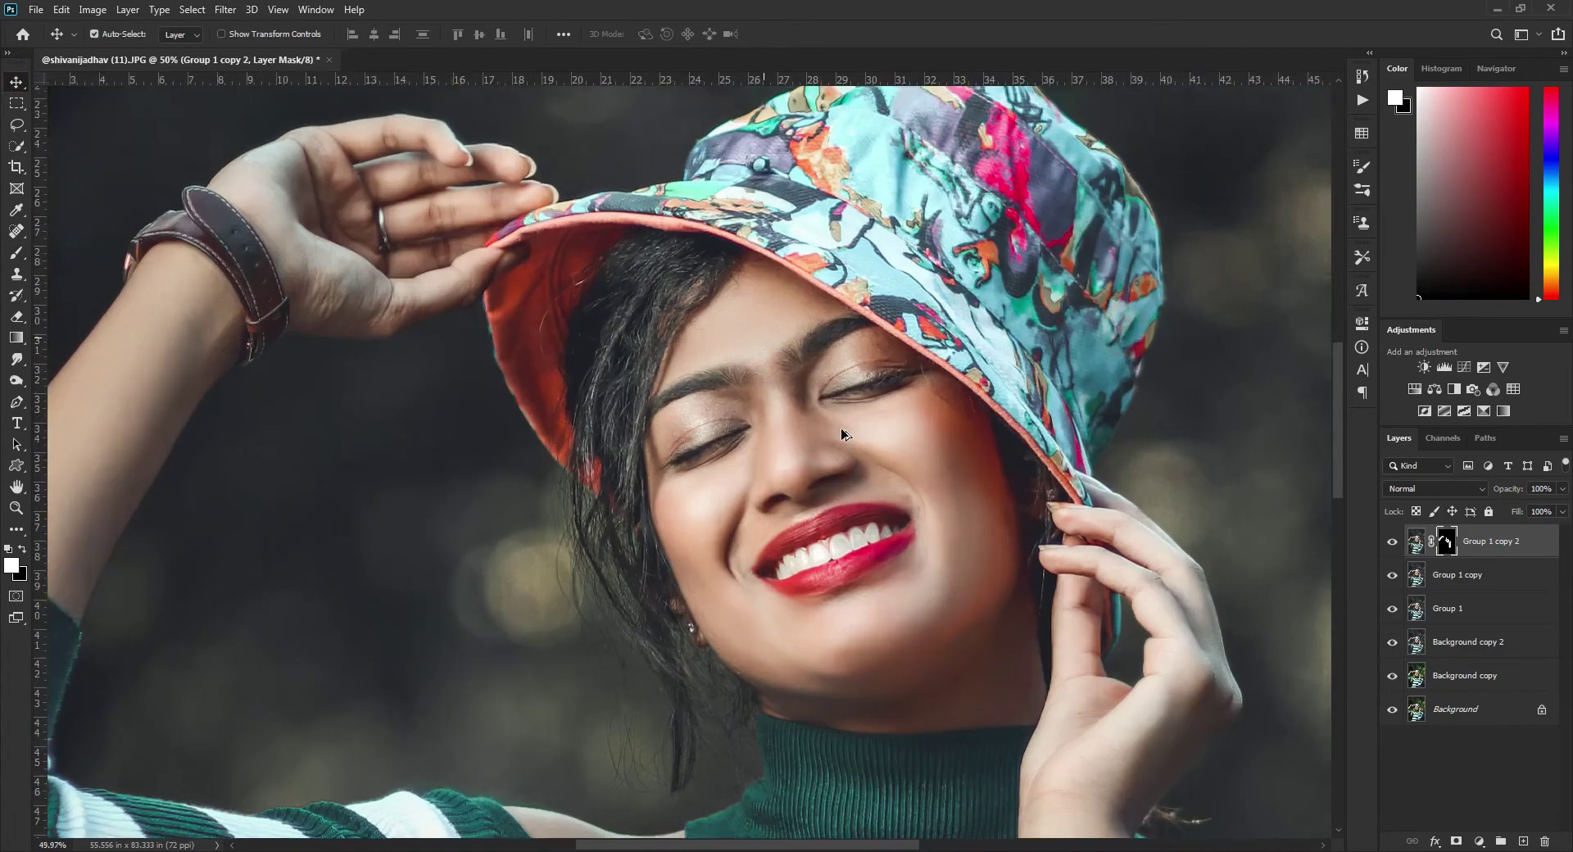
pyautogui.scroll(2, 840, 428)
pyautogui.moveTo(1497, 495); pyautogui.dragTo(1455, 490)
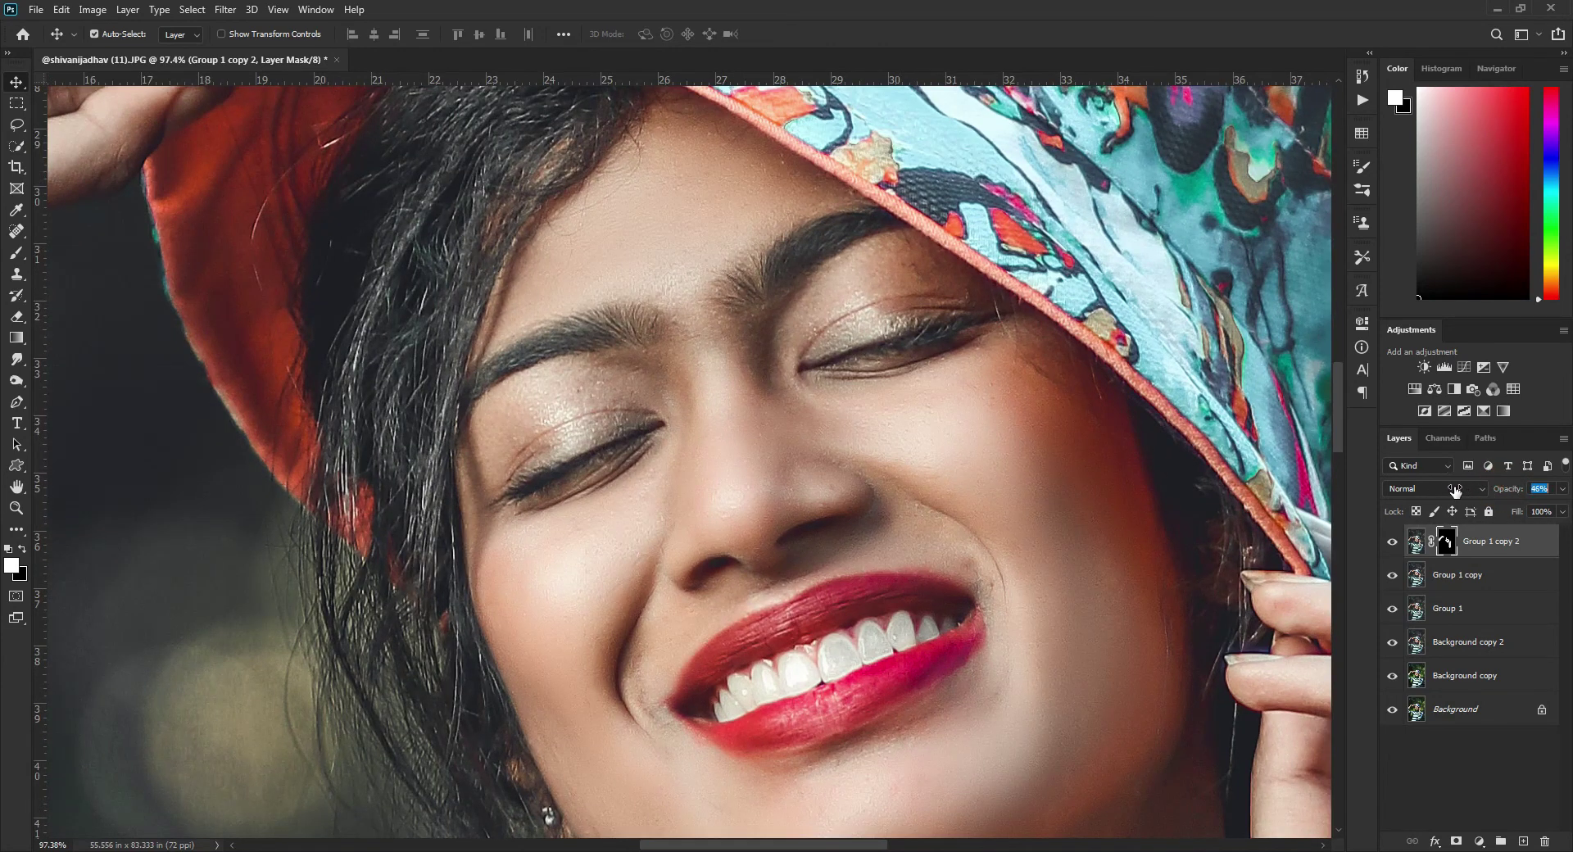
pyautogui.click(1393, 544)
pyautogui.hotkey('ctrl', '0')
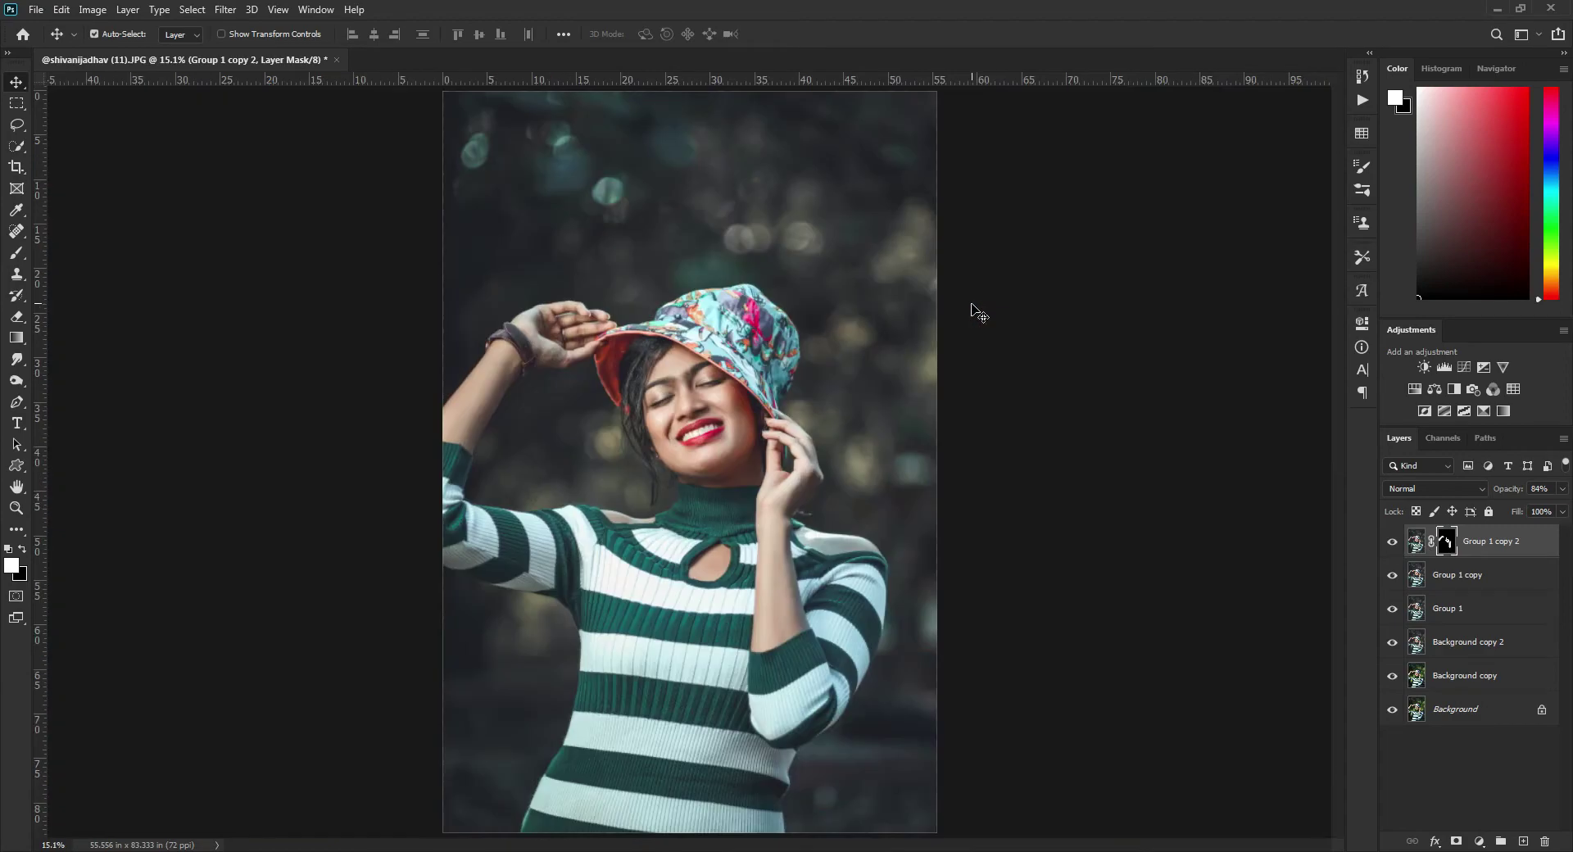
# Merge the three Group 1 layers into one and compare against the original photo
pyautogui.keyDown('shift'); pyautogui.click(1490, 608); pyautogui.keyUp('shift')
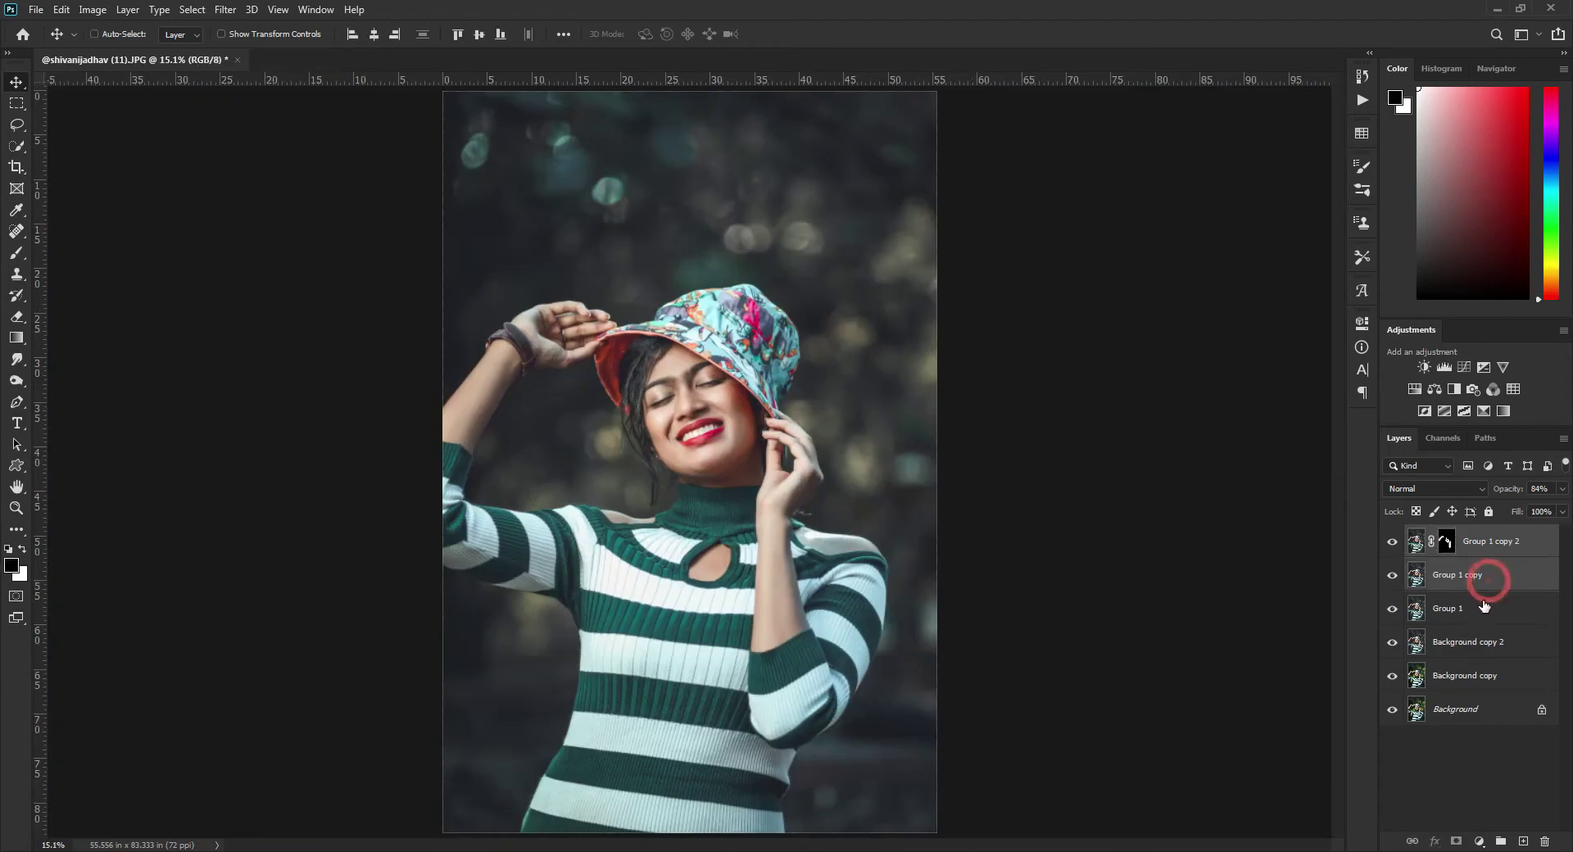
pyautogui.rightClick(1489, 608)
pyautogui.click(1315, 644)
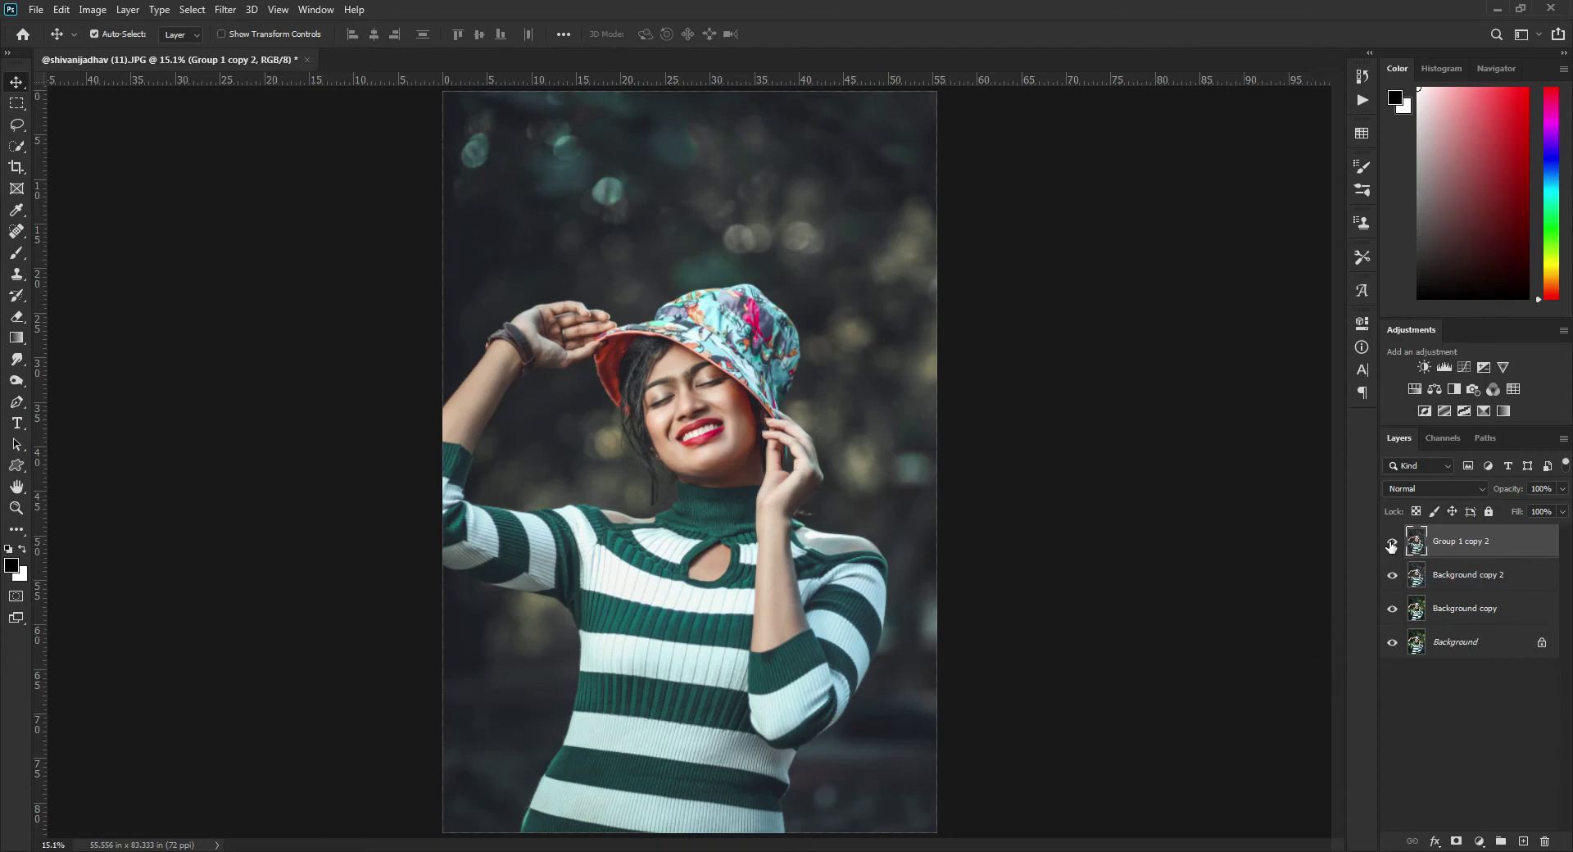
pyautogui.click(1392, 609)
pyautogui.moveTo(1392, 574); pyautogui.dragTo(1392, 541)
pyautogui.moveTo(1392, 610); pyautogui.dragTo(1391, 539)
pyautogui.keyDown('alt'); pyautogui.click(1391, 644); pyautogui.keyUp('alt')
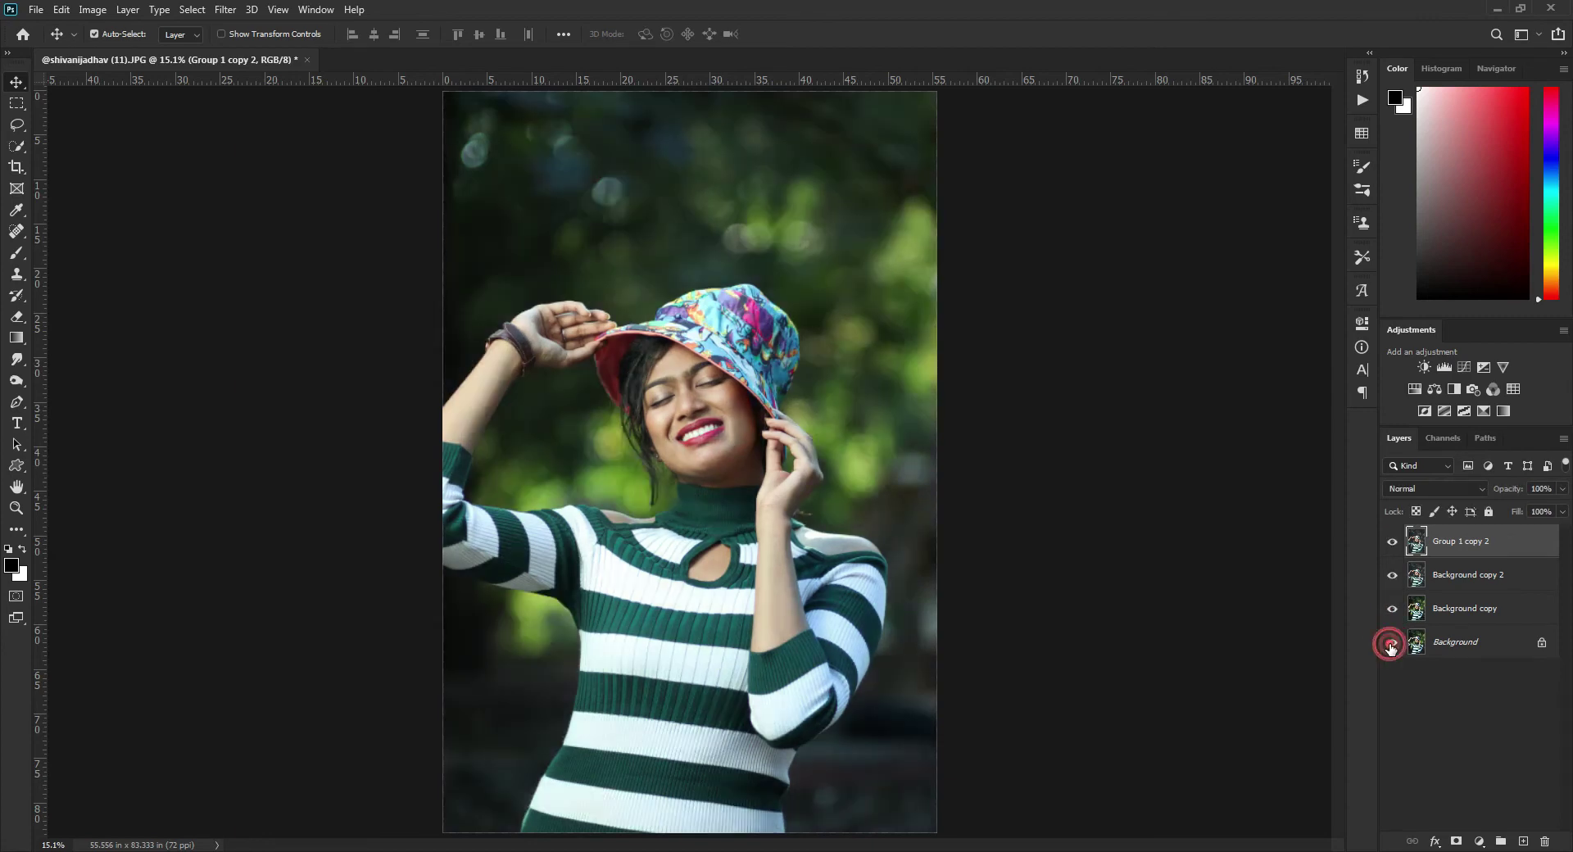
pyautogui.keyDown('alt'); pyautogui.click(1392, 644); pyautogui.keyUp('alt')
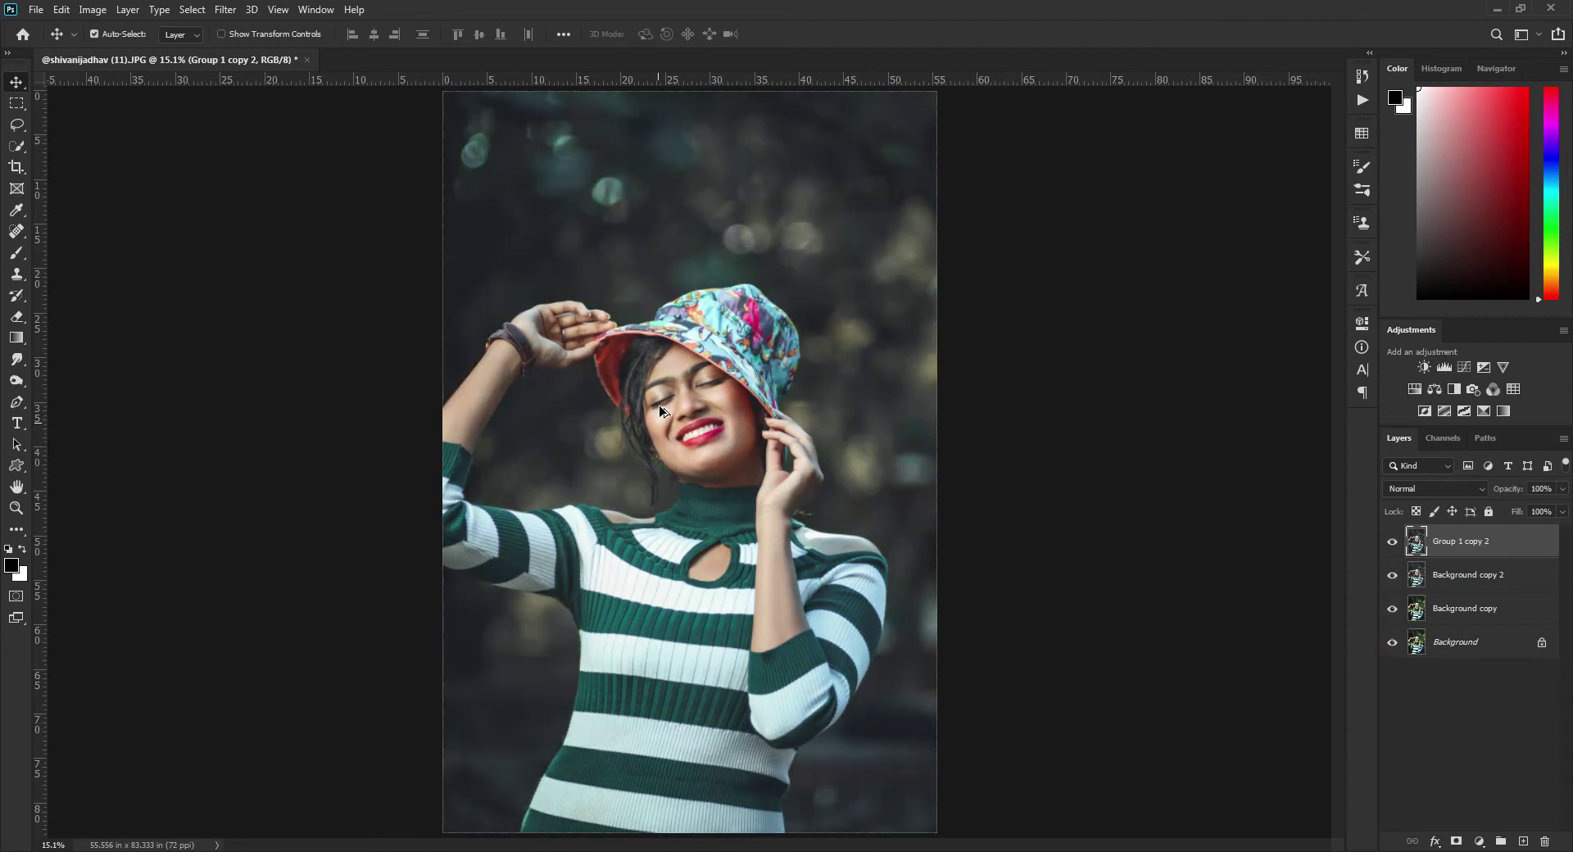
# Drag the 01edit logo from the MY LOGO folder into the portrait
pyautogui.scroll(3, 659, 405)
pyautogui.scroll(2, 667, 408)
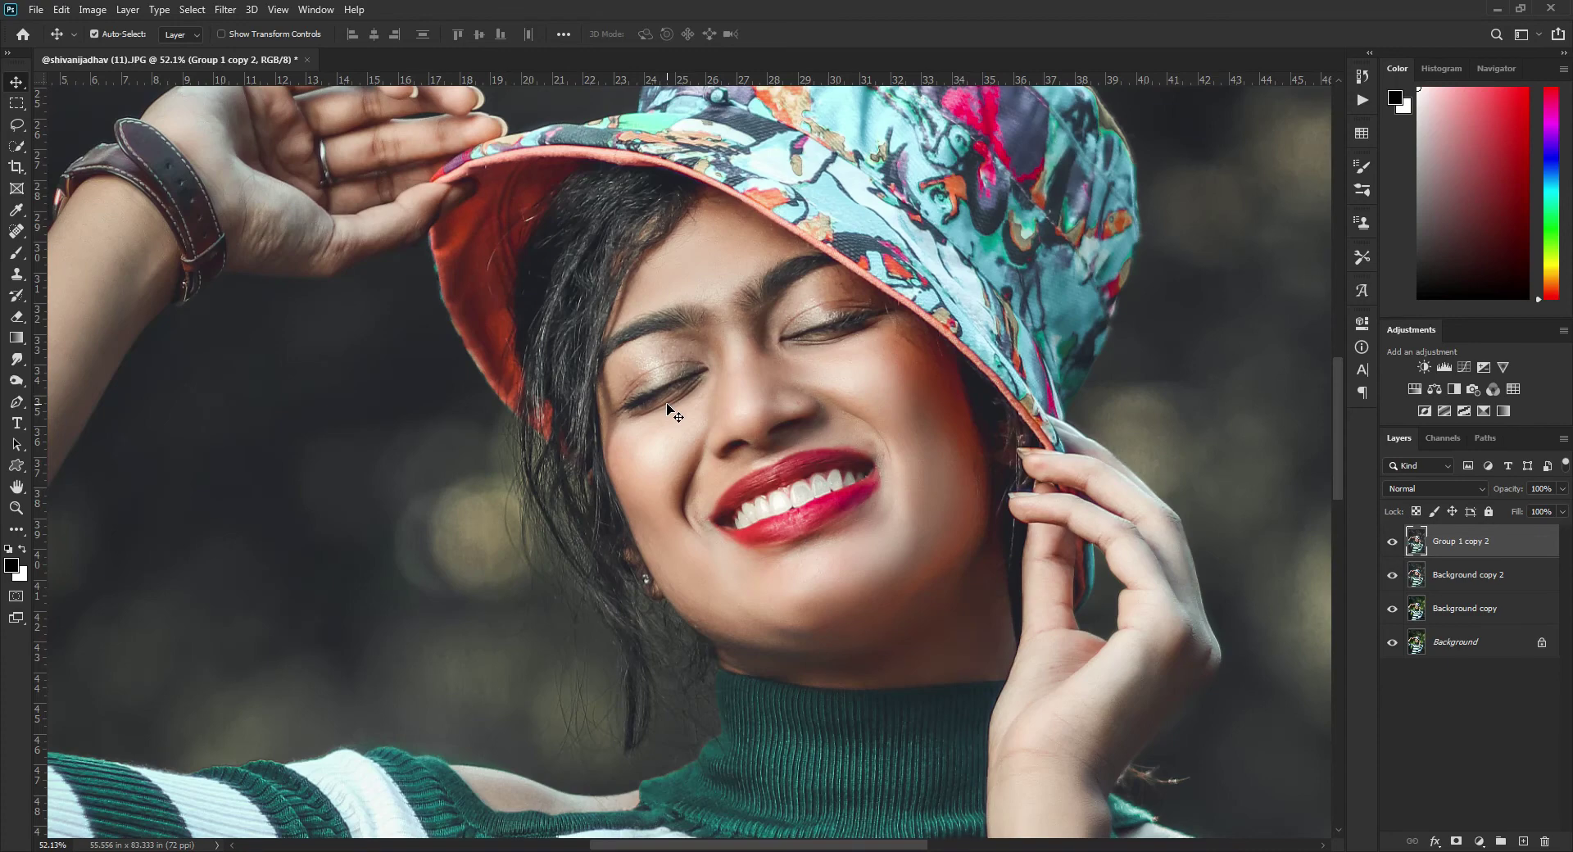
pyautogui.hotkey('ctrl', '0')
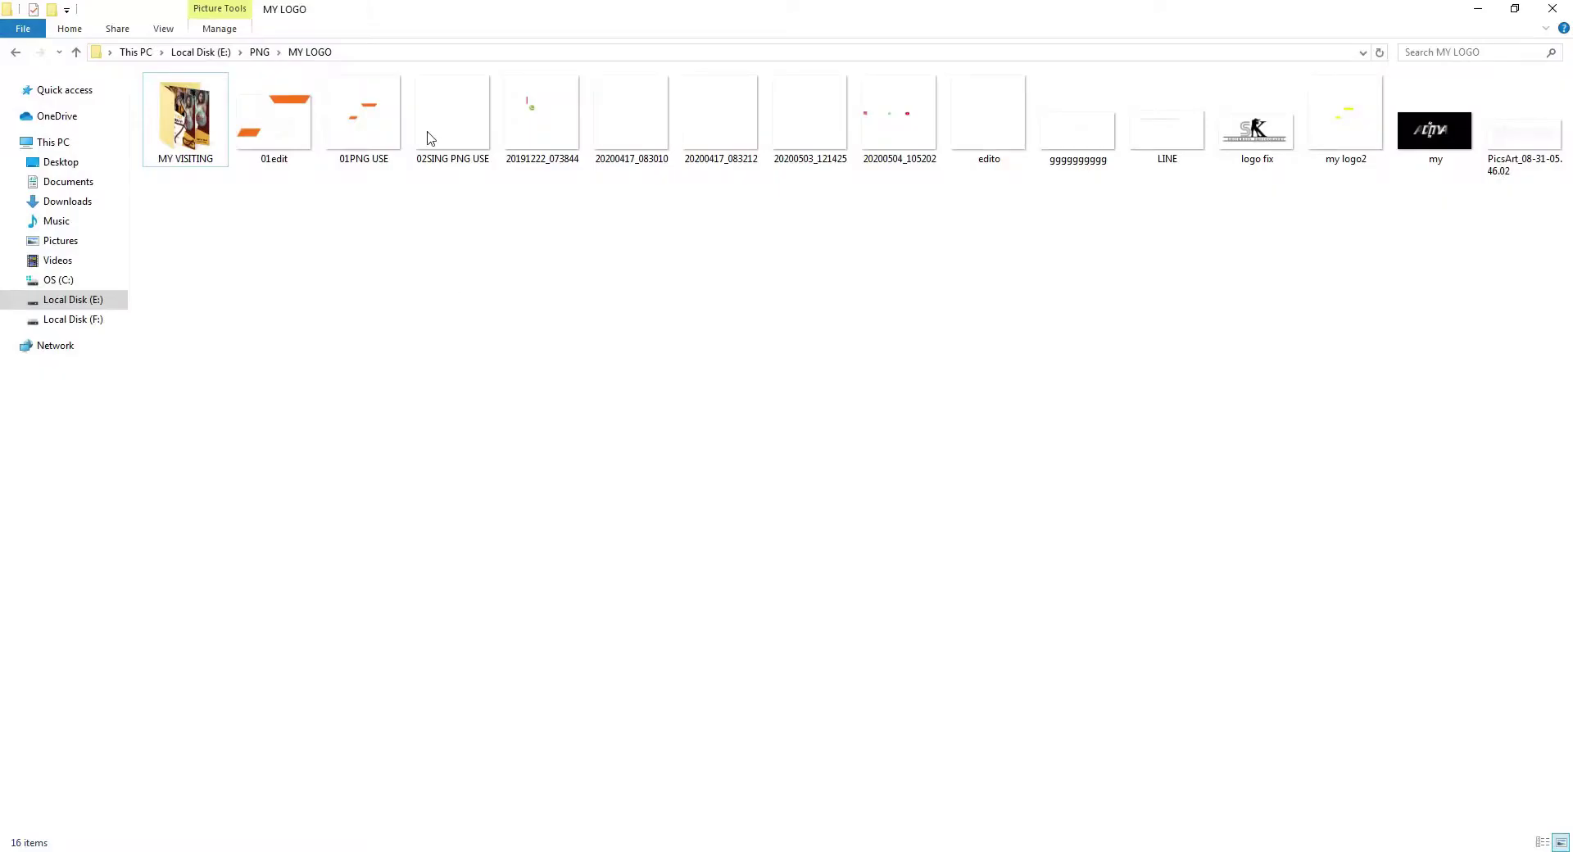
pyautogui.click(281, 140)
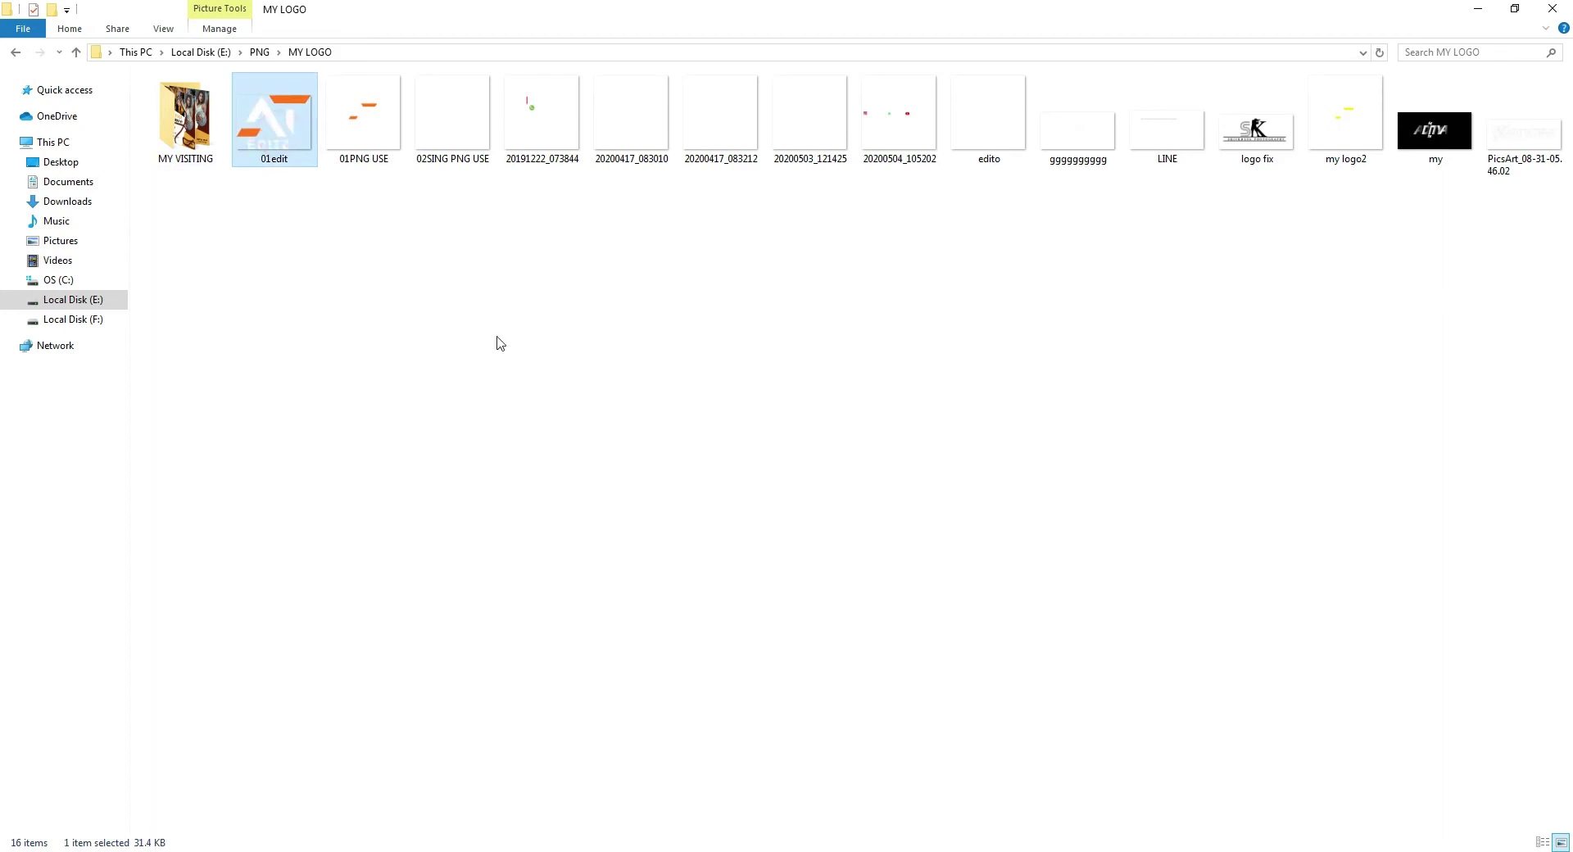
pyautogui.moveTo(274, 137)
pyautogui.mouseDown()
pyautogui.moveTo(740, 743)
pyautogui.moveTo(863, 380)
pyautogui.mouseUp()
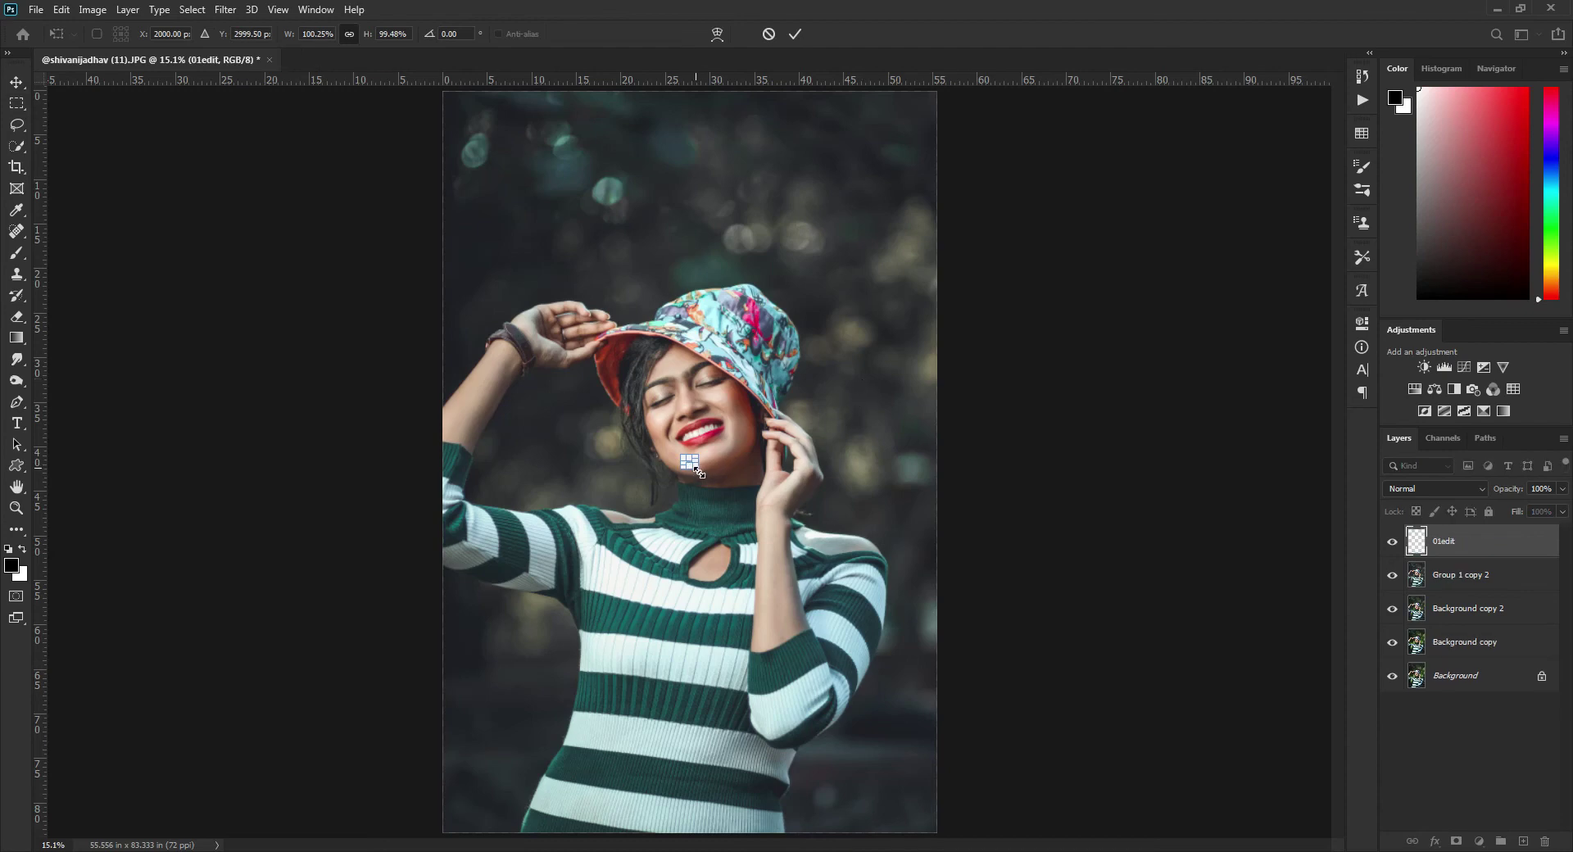
# Place the 01edit logo and move it beside her hand on the right
pyautogui.moveTo(699, 472); pyautogui.dragTo(729, 496)
pyautogui.press('Return')
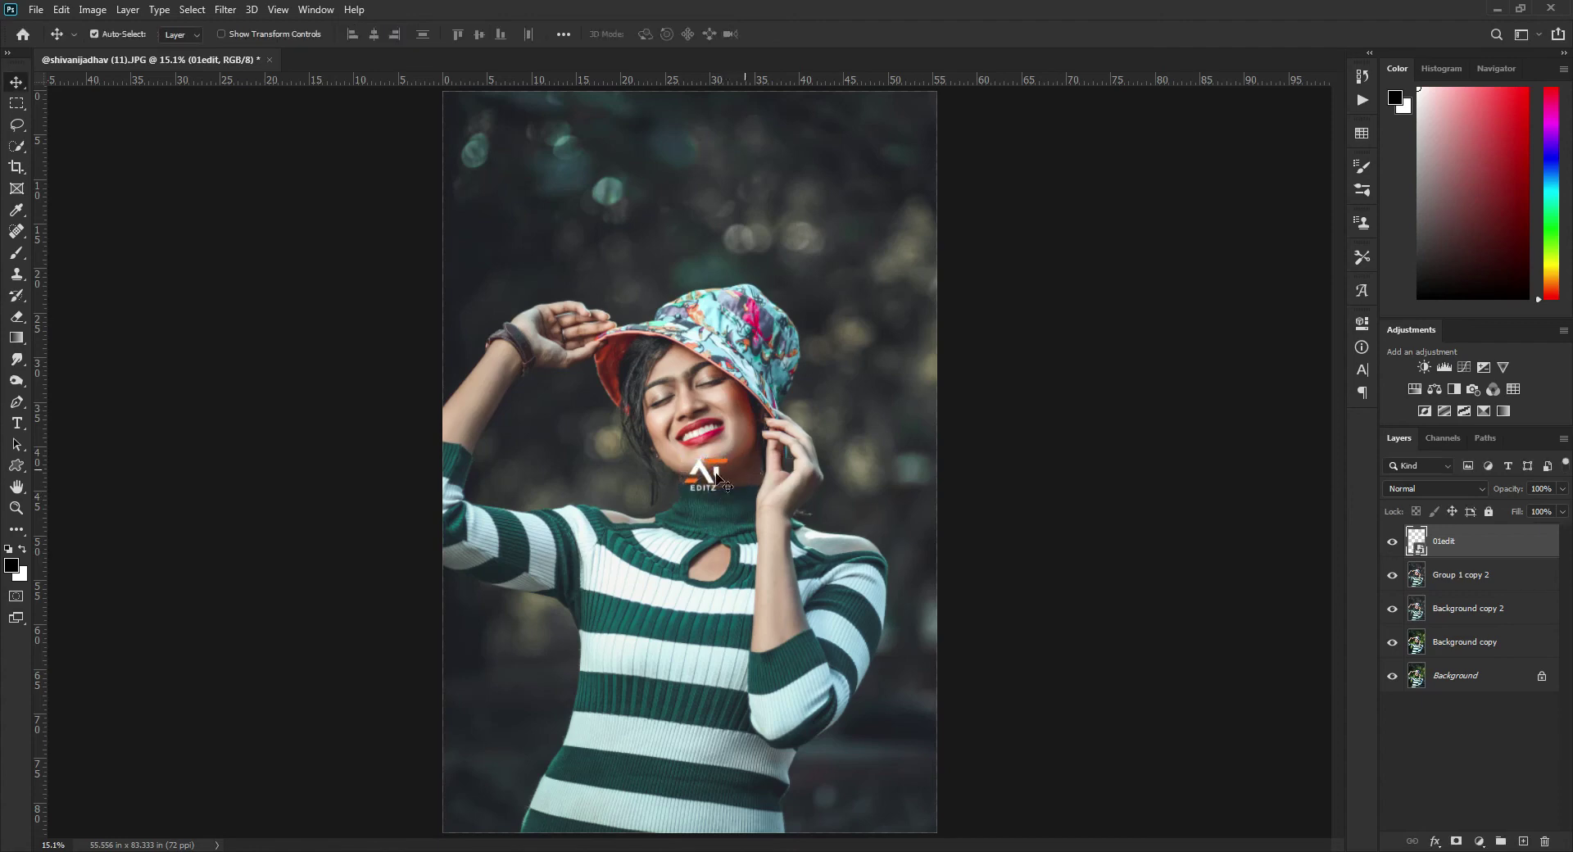
pyautogui.moveTo(703, 473)
pyautogui.mouseDown()
pyautogui.moveTo(871, 418)
pyautogui.moveTo(883, 469)
pyautogui.moveTo(505, 263)
pyautogui.moveTo(873, 491)
pyautogui.mouseUp()
pyautogui.press('ctrl')
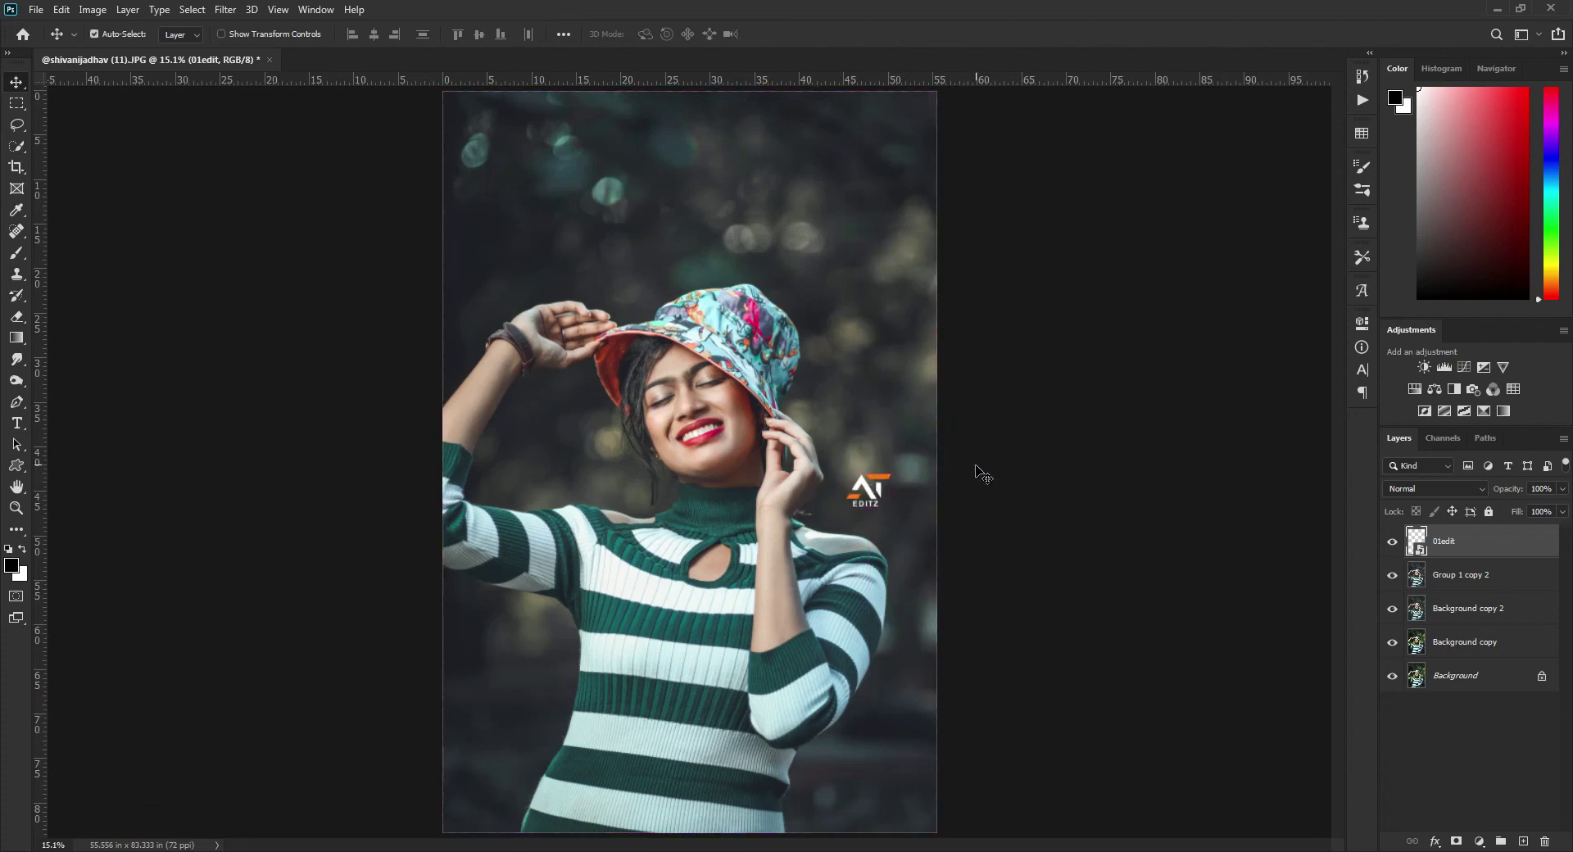
# Shrink the logo slightly and merge it down into Group 1 copy 2
pyautogui.hotkey('ctrl', 't')
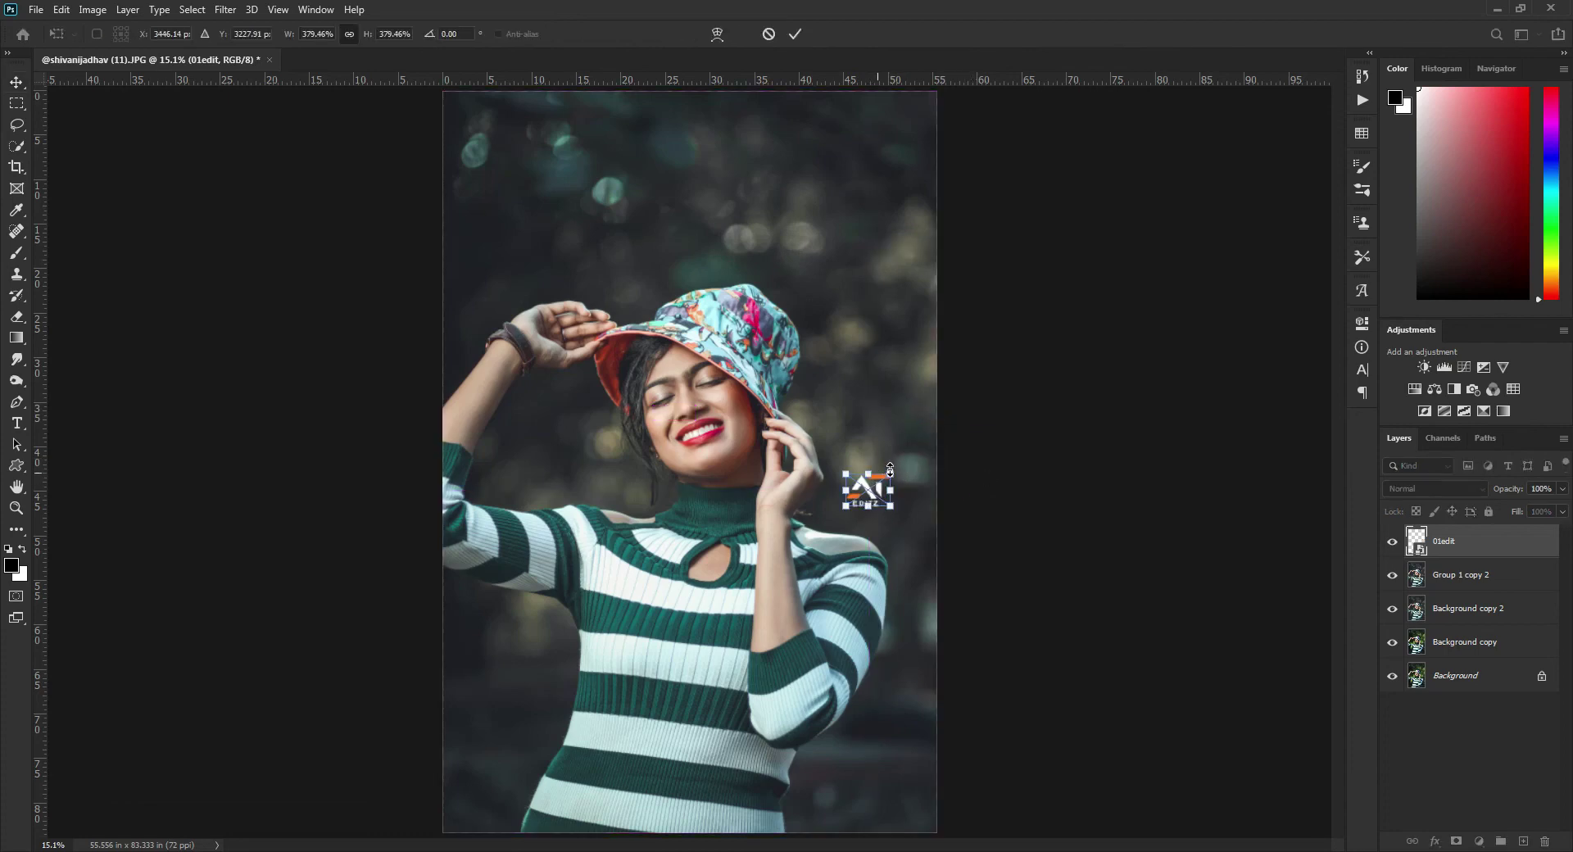
pyautogui.moveTo(890, 472); pyautogui.dragTo(886, 480)
pyautogui.press('Return')
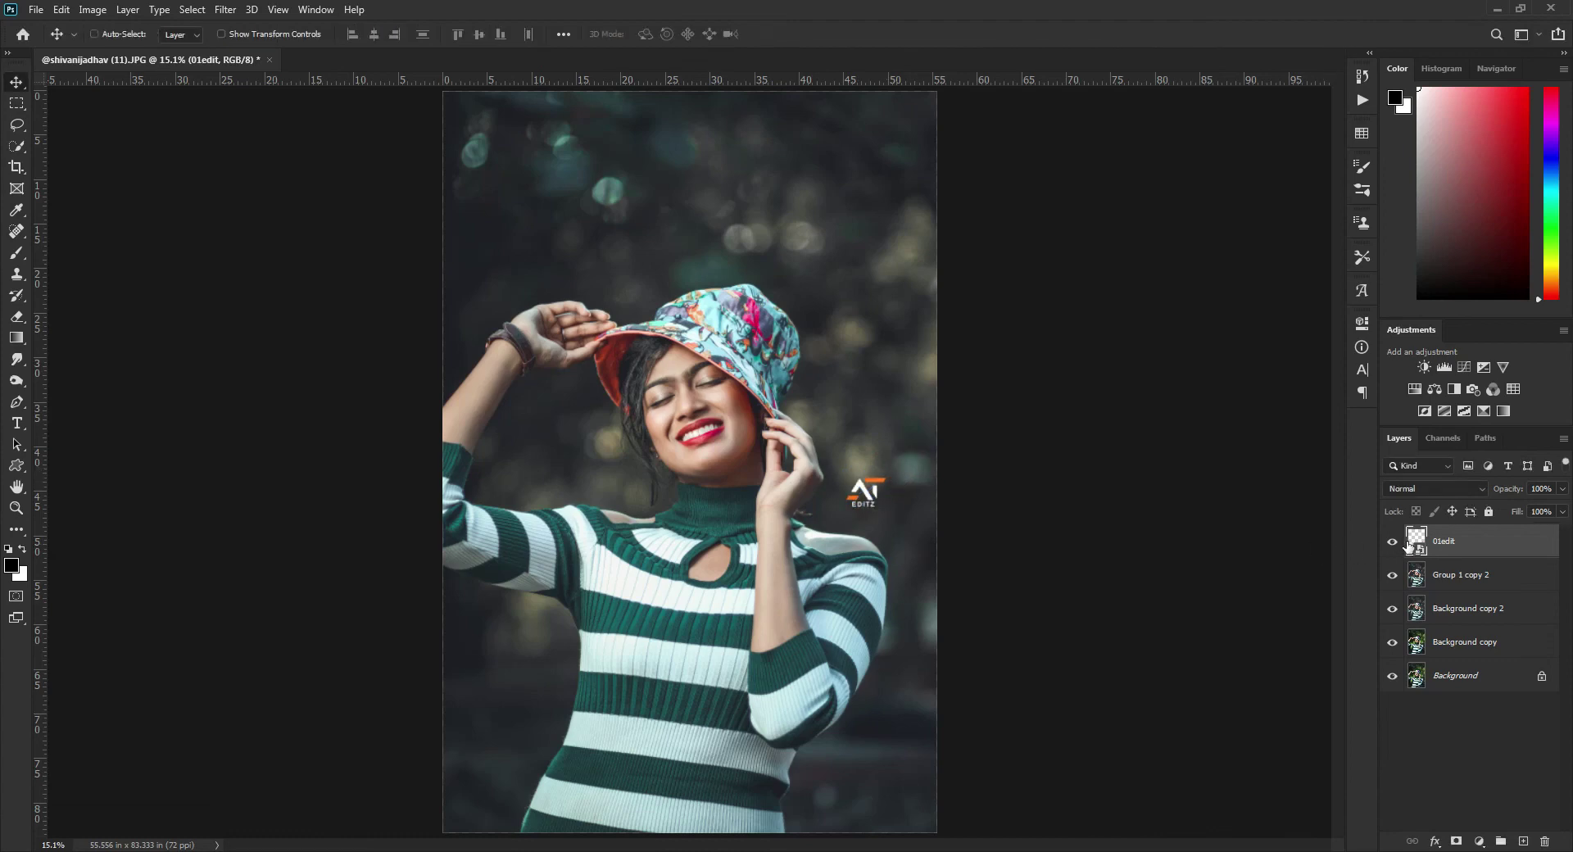
pyautogui.rightClick(1473, 543)
pyautogui.click(1301, 646)
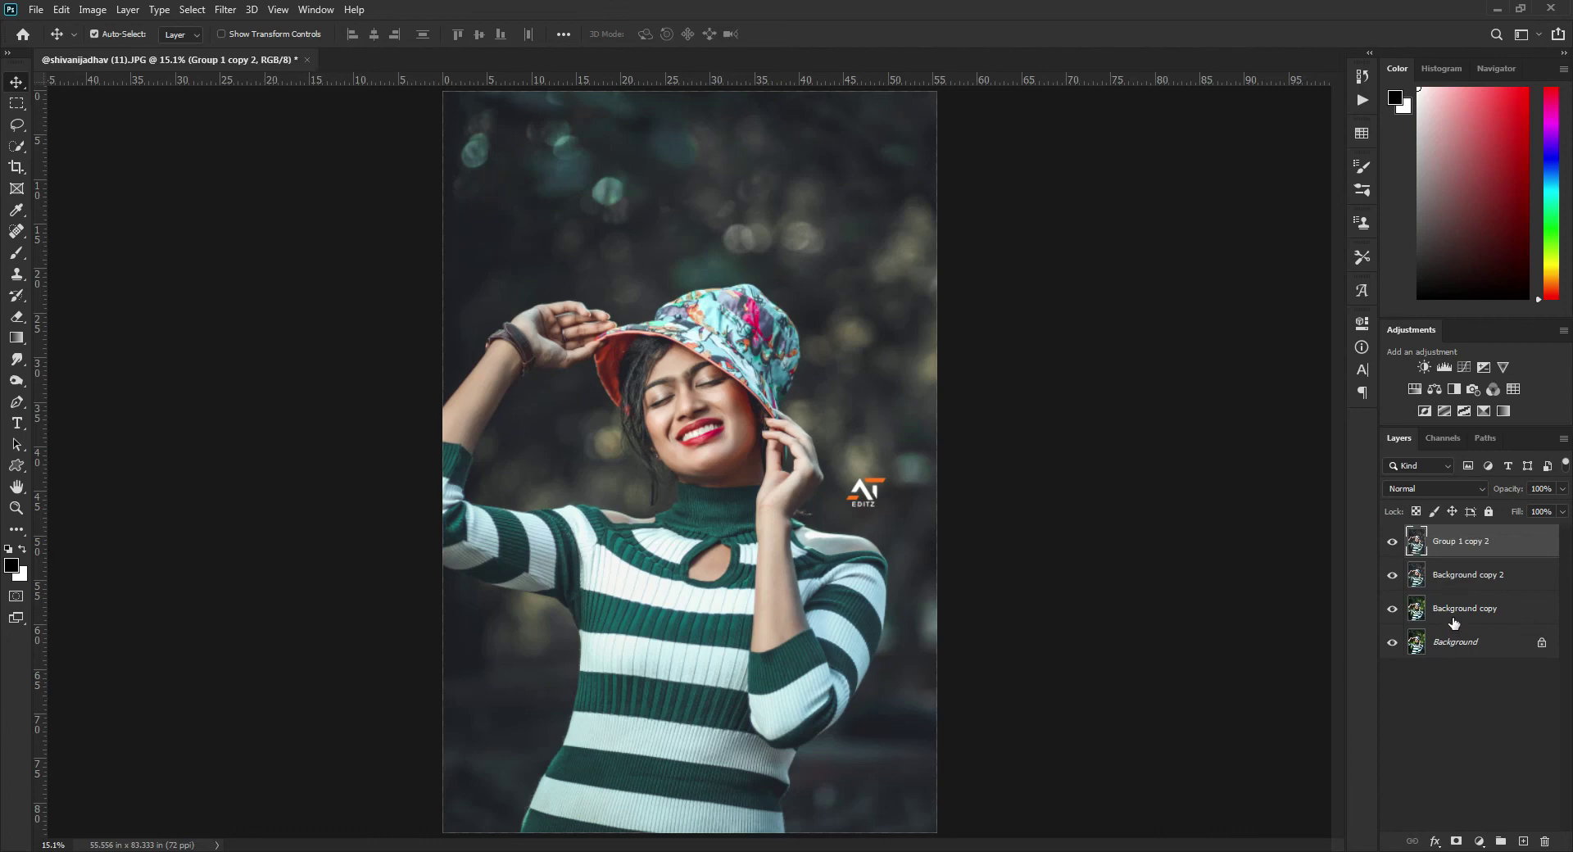
# Add a Selective Color adjustment setting Neutrals to Cyan −2, Magenta +1, Yellow +3, Black −9
pyautogui.keyDown('alt'); pyautogui.click(1391, 646); pyautogui.keyUp('alt')
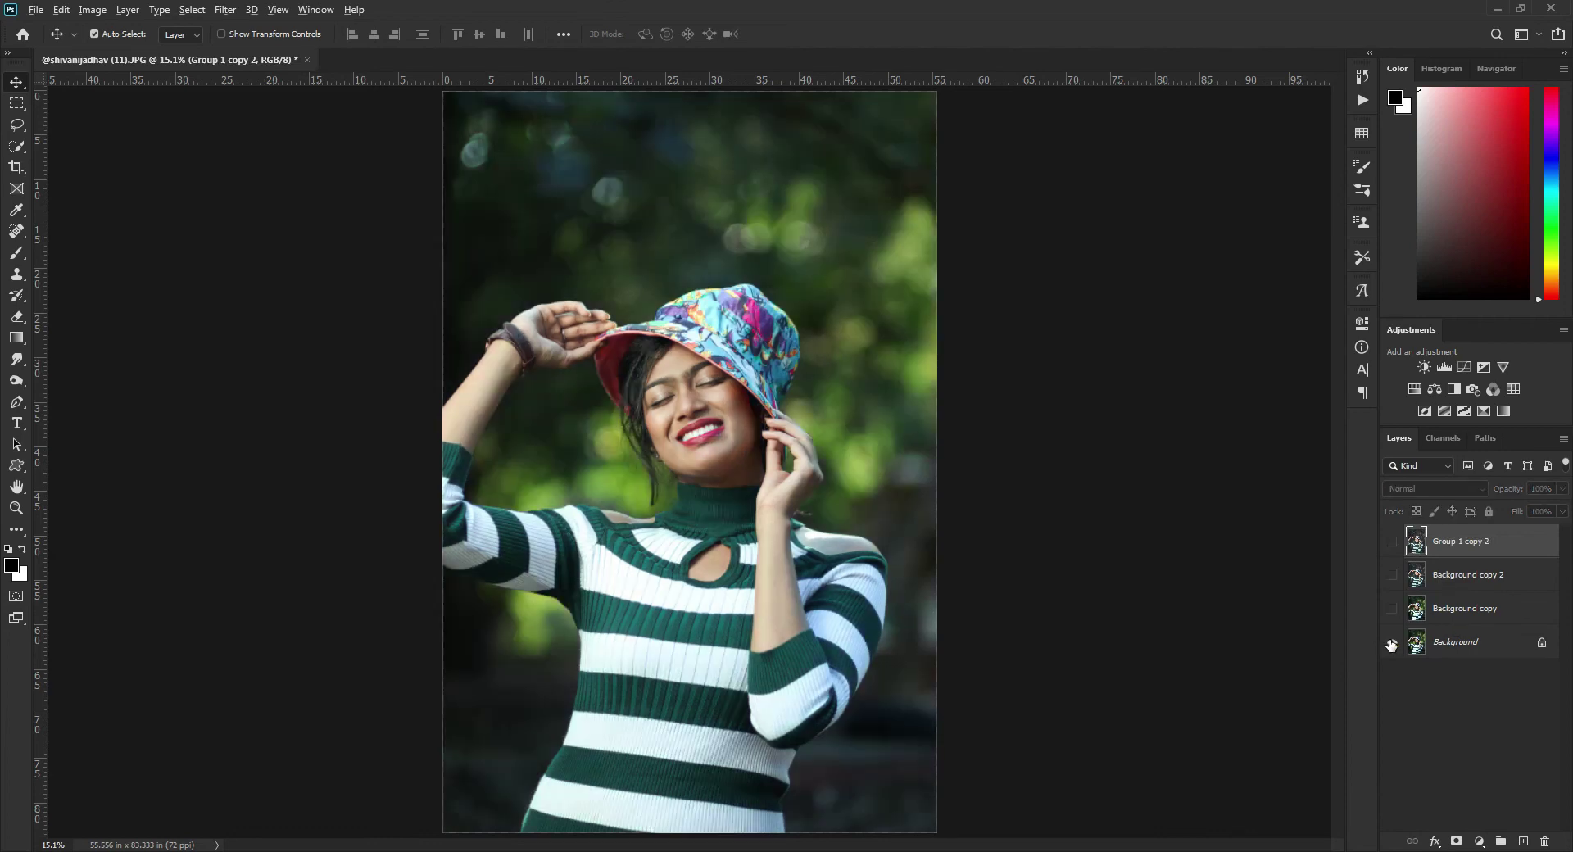
pyautogui.keyDown('alt'); pyautogui.click(1392, 646); pyautogui.keyUp('alt')
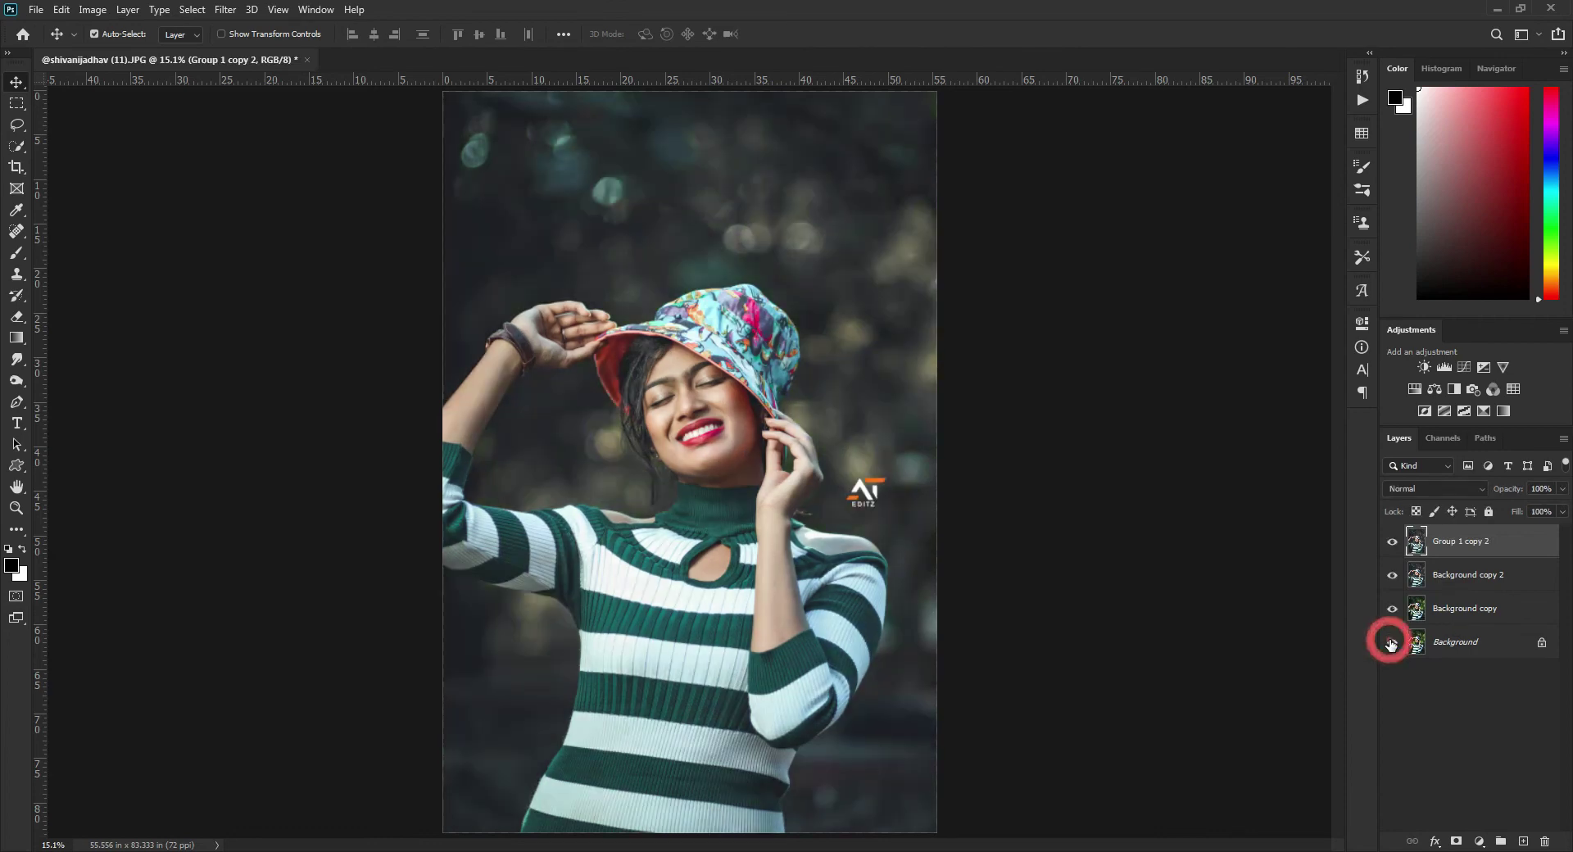
pyautogui.click(1480, 843)
pyautogui.click(1481, 832)
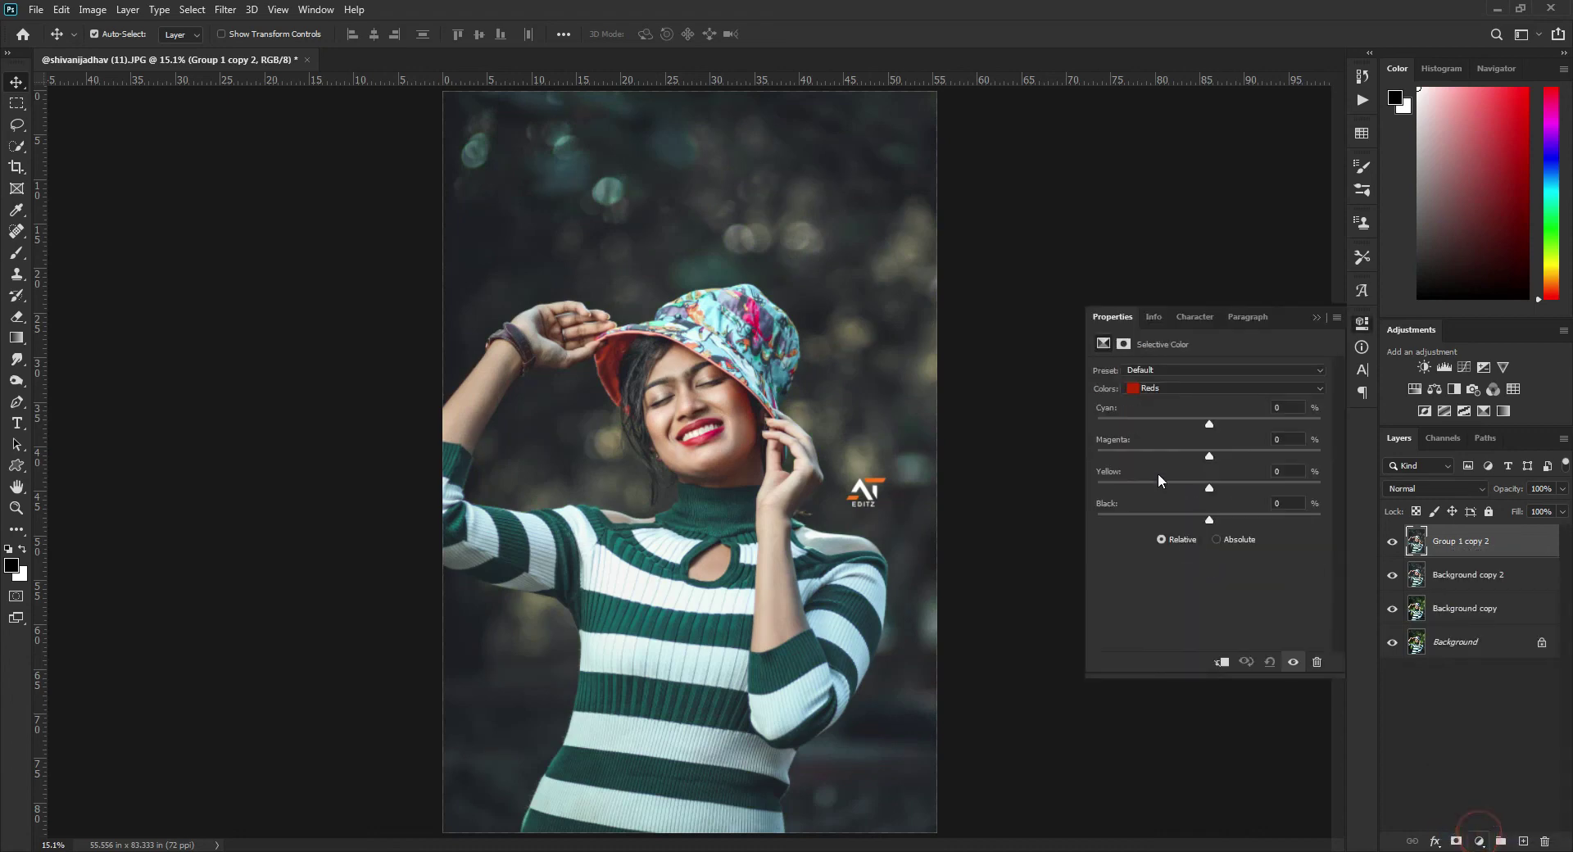
pyautogui.click(1176, 388)
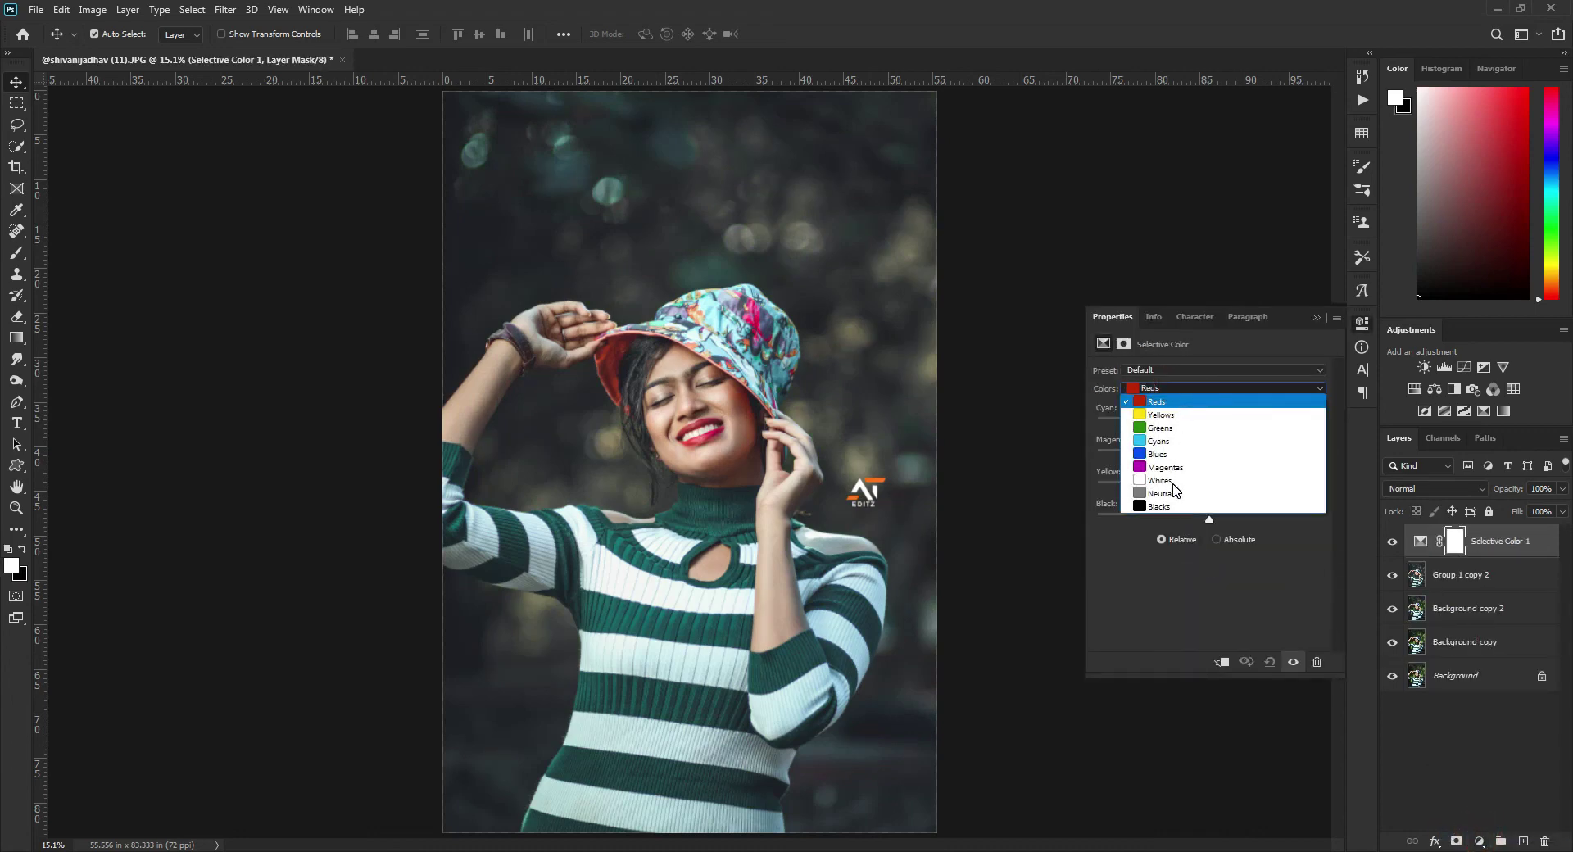
pyautogui.click(1173, 493)
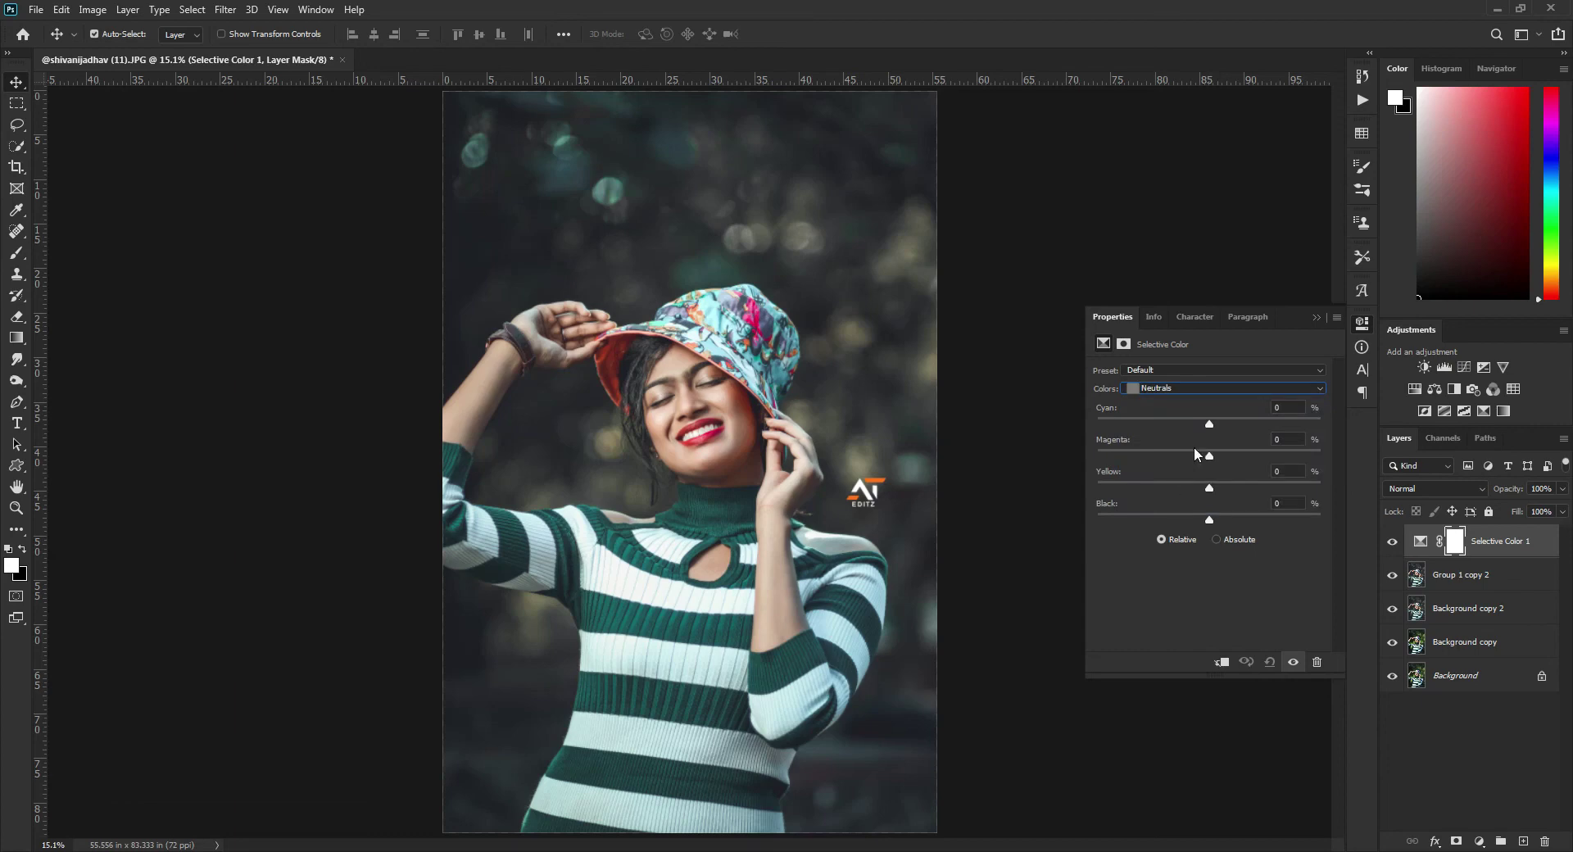
pyautogui.moveTo(1209, 426)
pyautogui.mouseDown()
pyautogui.moveTo(1180, 457)
pyautogui.moveTo(1212, 456)
pyautogui.moveTo(1192, 490)
pyautogui.mouseUp()
pyautogui.moveTo(1209, 519); pyautogui.dragTo(1202, 522)
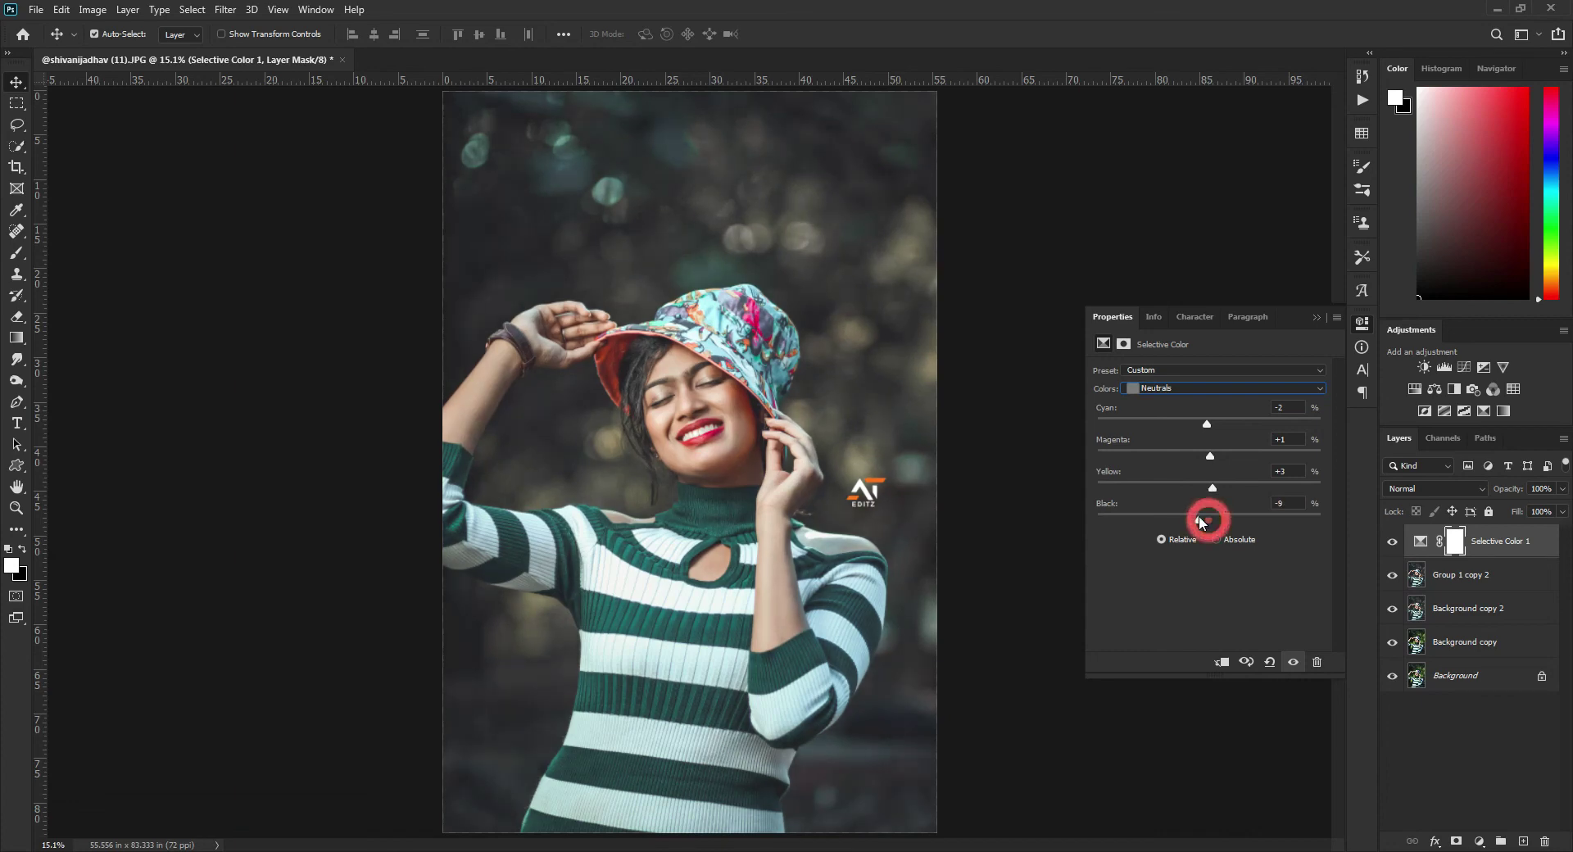
# Compare the Selective Color adjustment on and off, then lower it to 35% opacity
pyautogui.click(1315, 316)
pyautogui.click(1393, 542)
pyautogui.click(1393, 542)
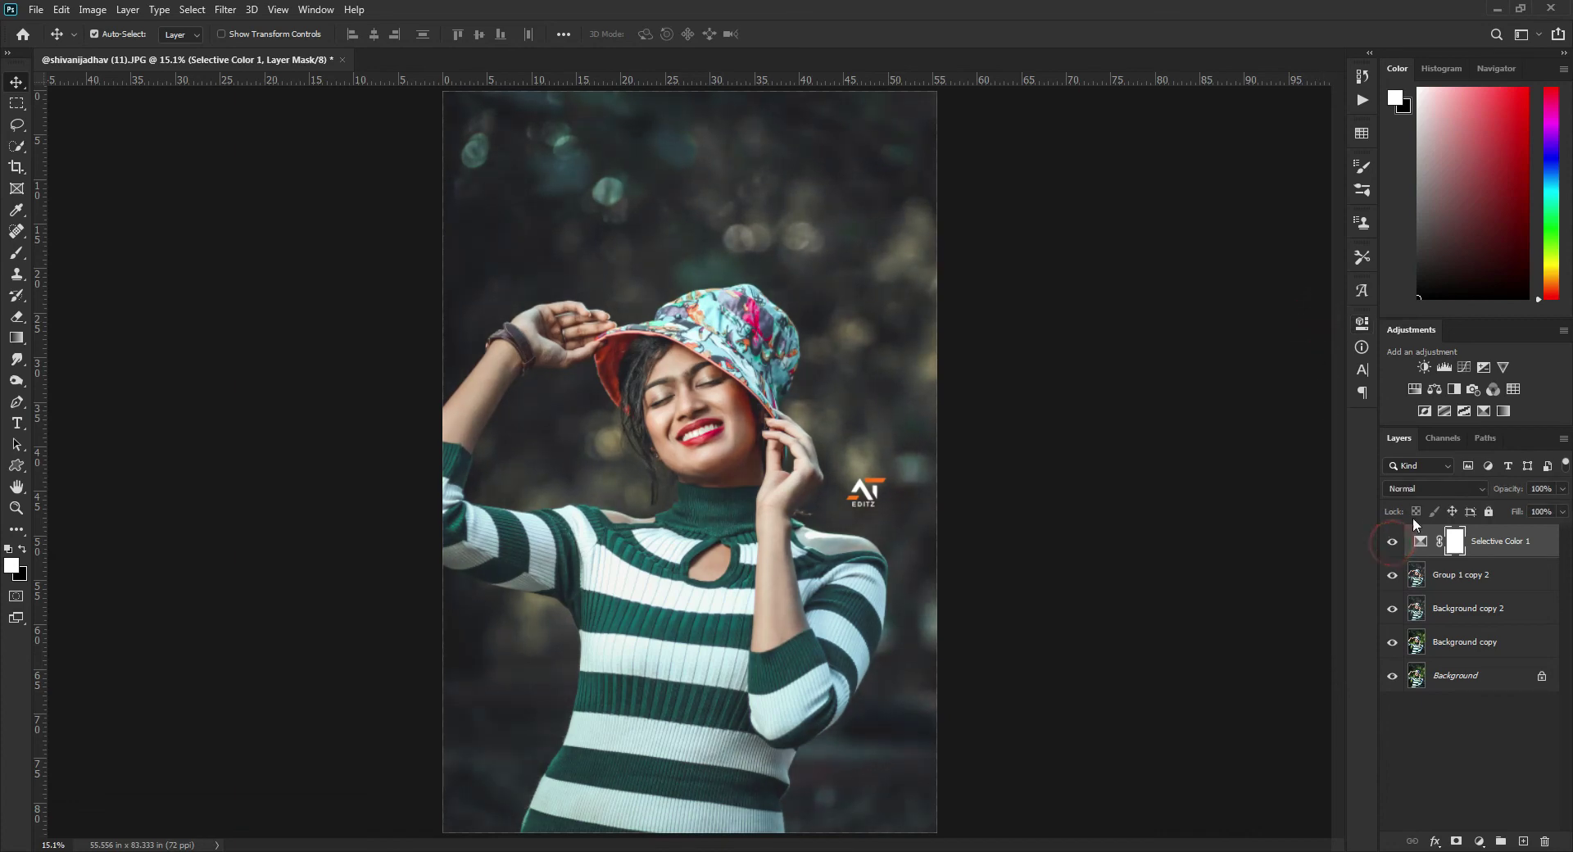
pyautogui.moveTo(1498, 483); pyautogui.dragTo(1450, 492)
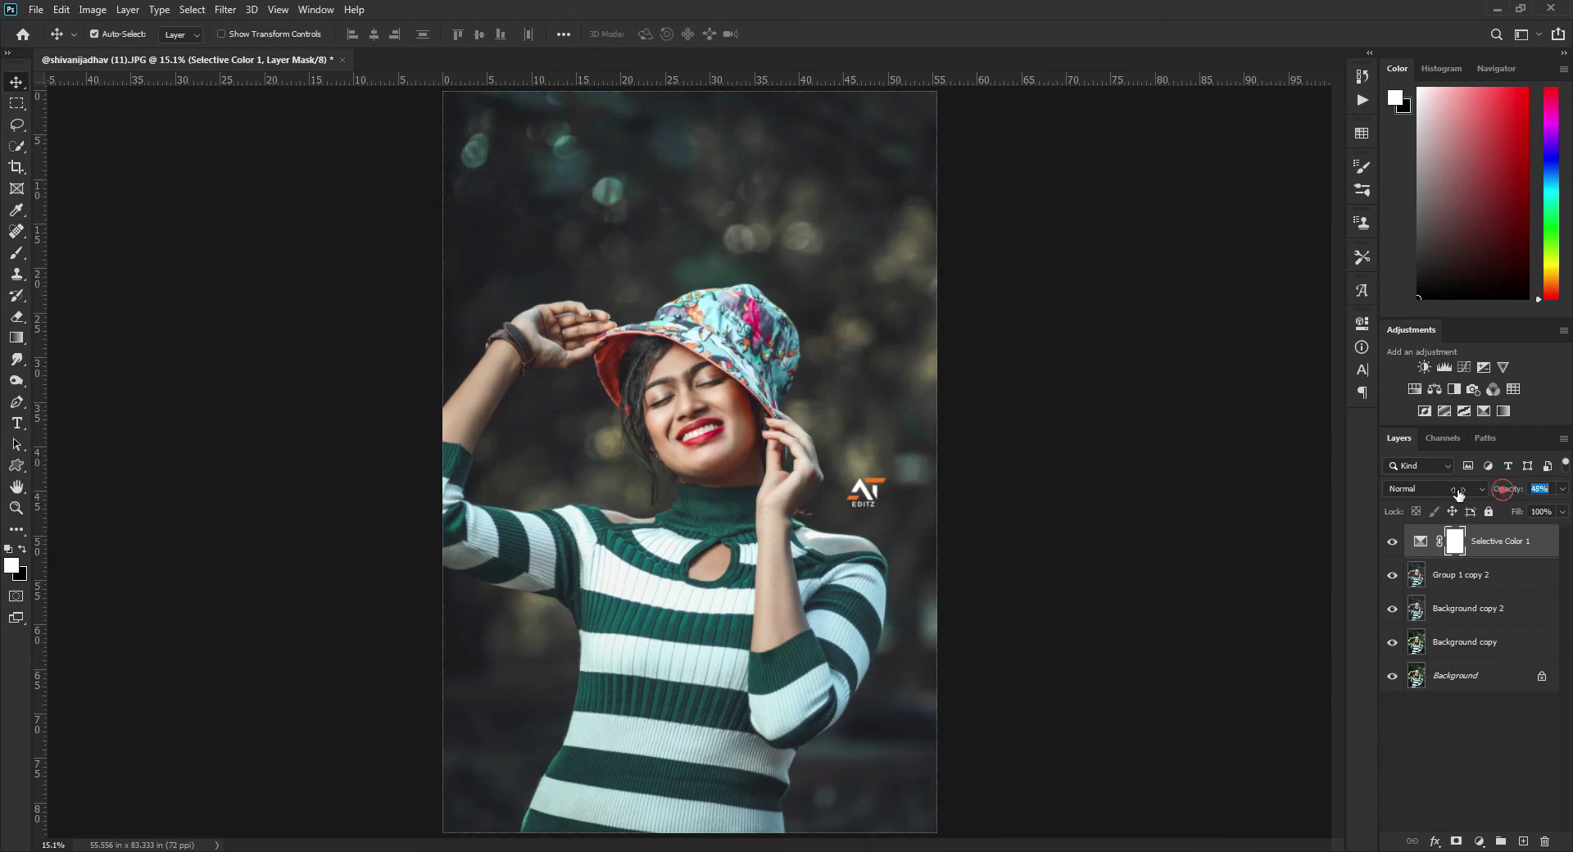
pyautogui.rightClick(1490, 564)
# Merge the Selective Color layer down and compare the finished portrait with the original Background
pyautogui.click(1343, 648)
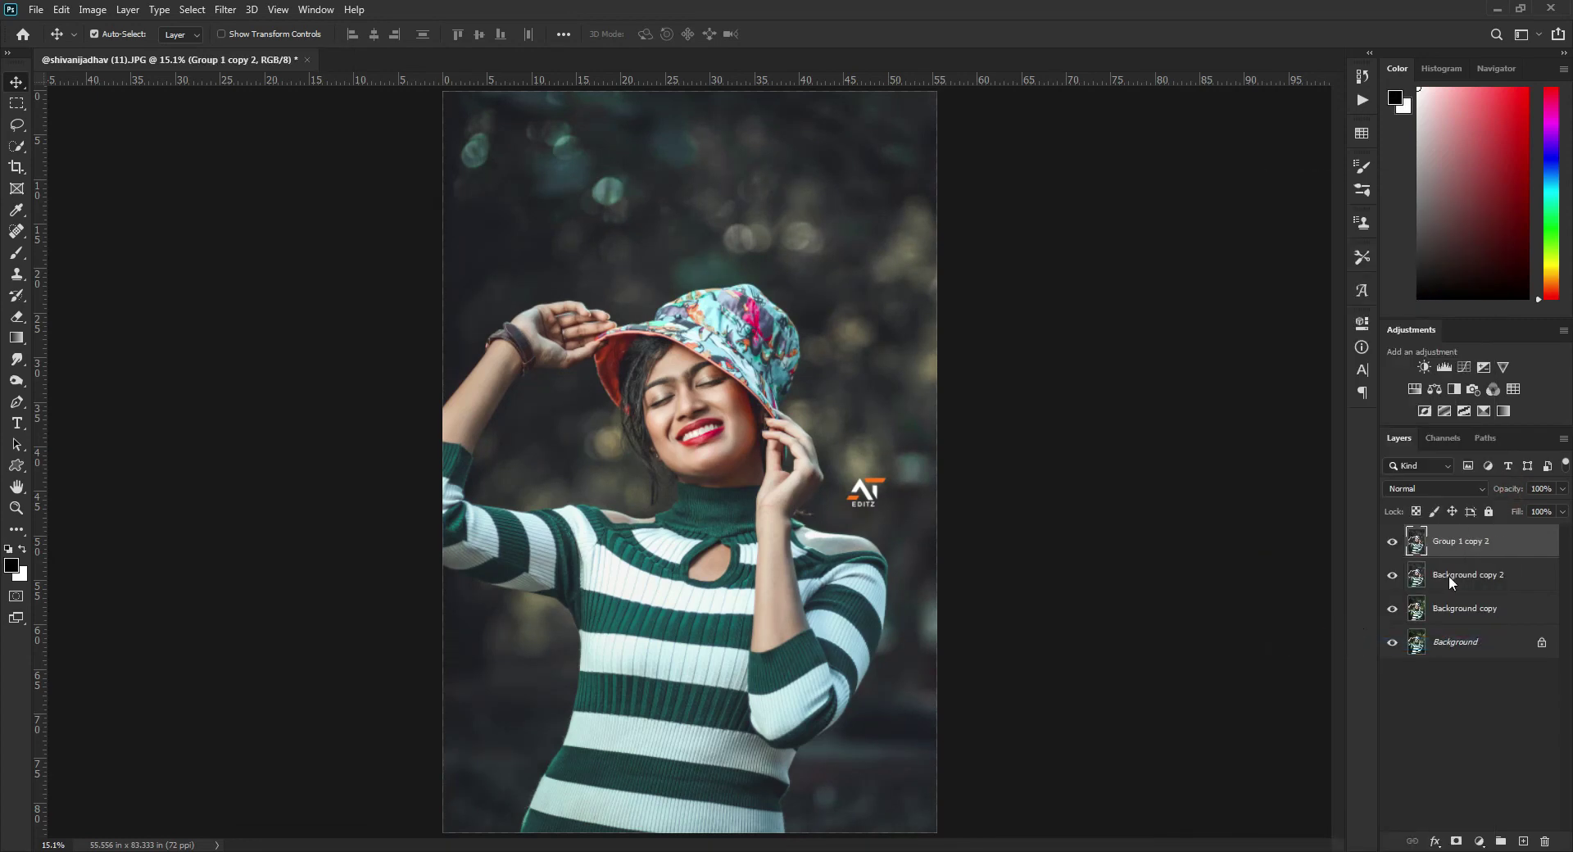
pyautogui.click(1393, 543)
pyautogui.click(1393, 542)
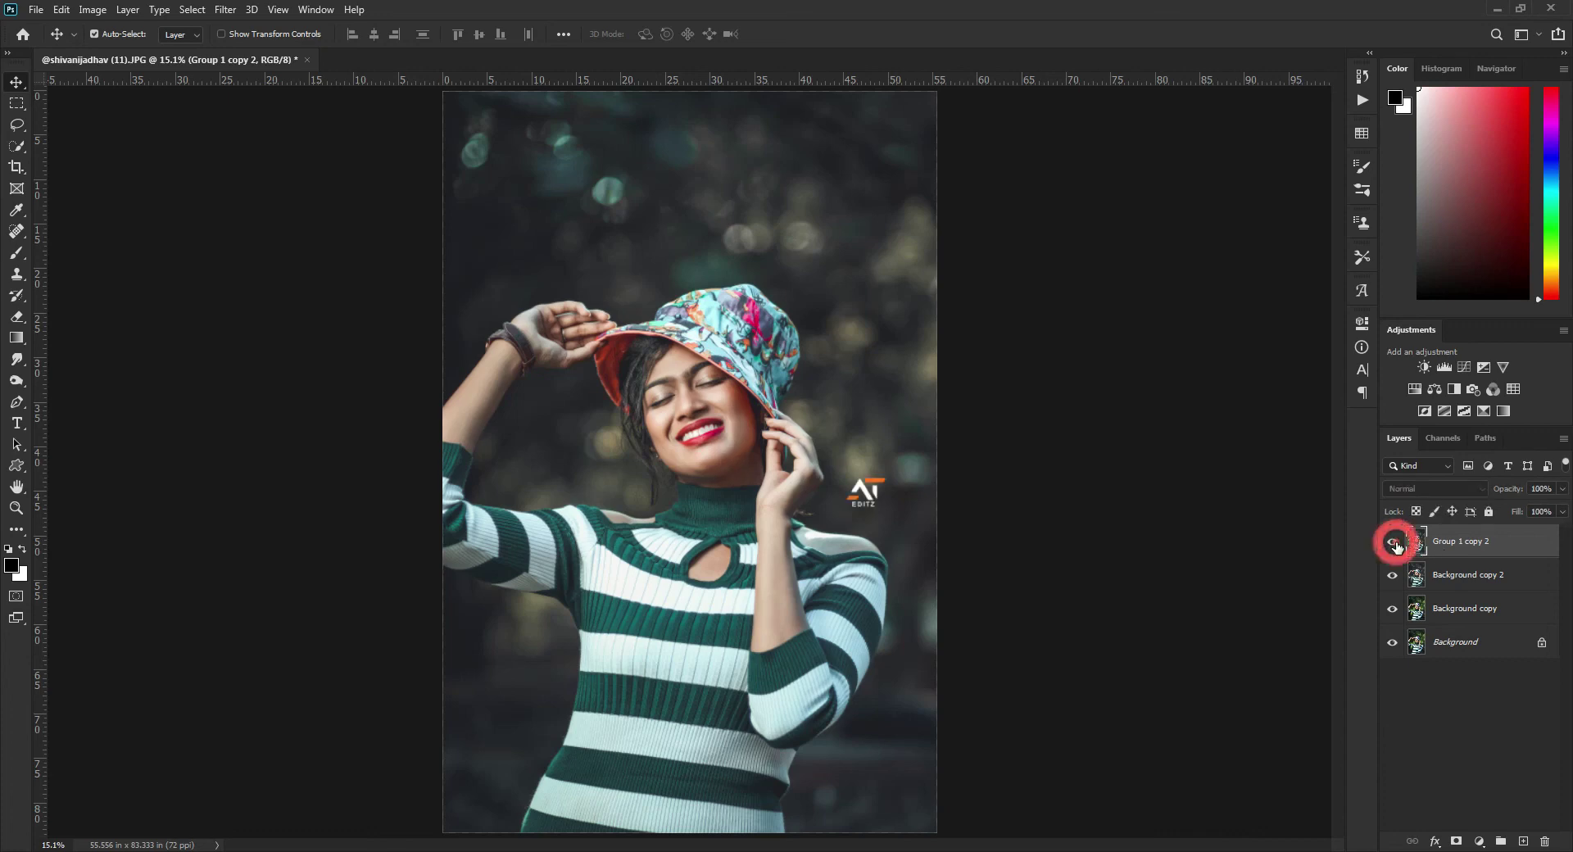
pyautogui.keyDown('alt'); pyautogui.click(1392, 644); pyautogui.keyUp('alt')
pyautogui.keyDown('alt'); pyautogui.click(1392, 644); pyautogui.keyUp('alt')
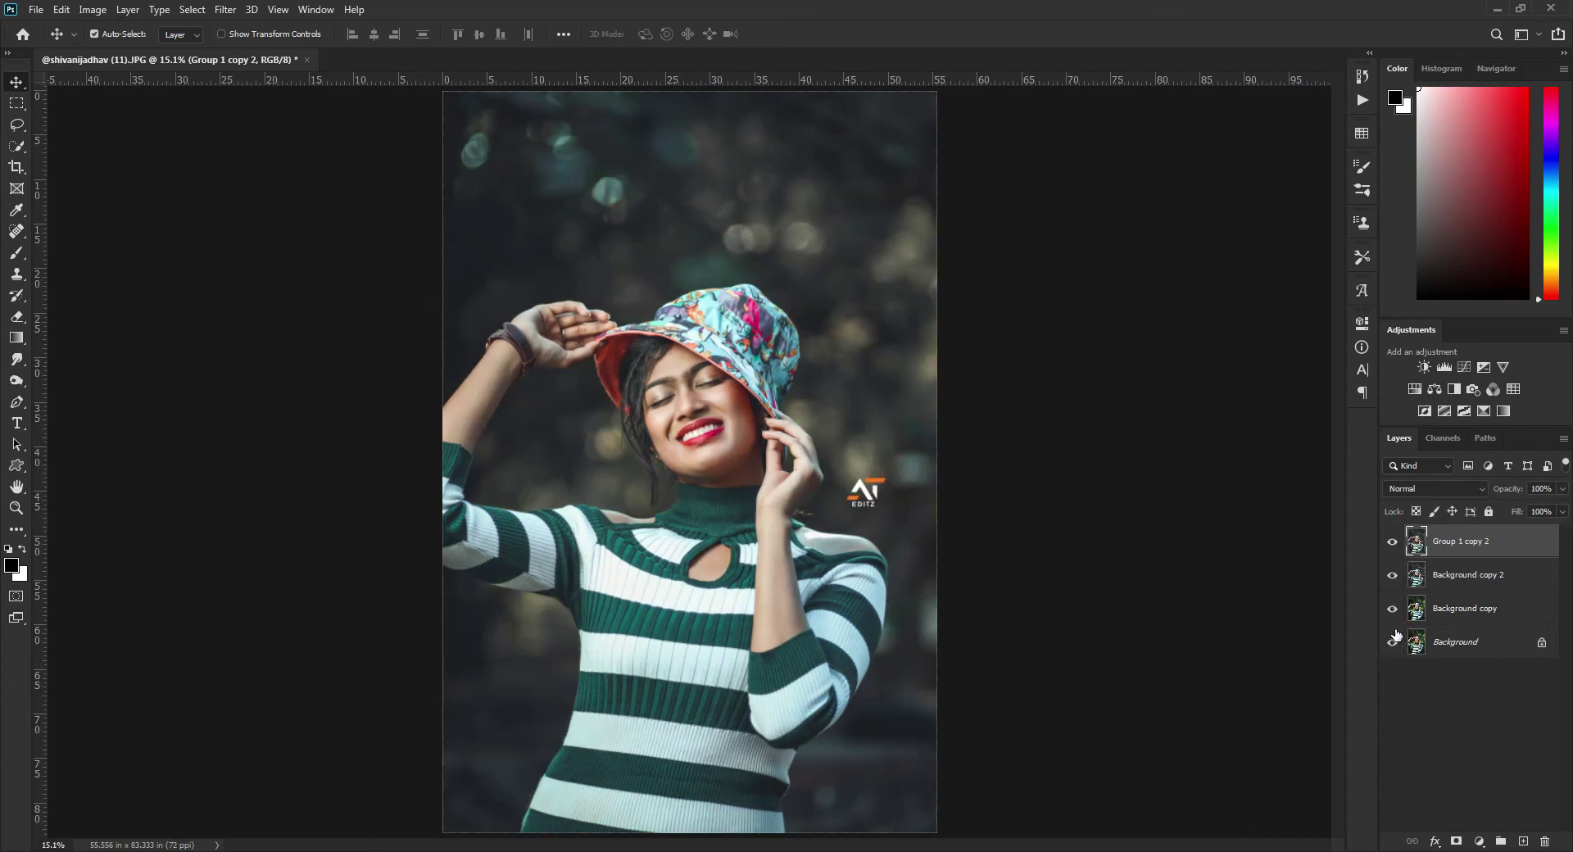